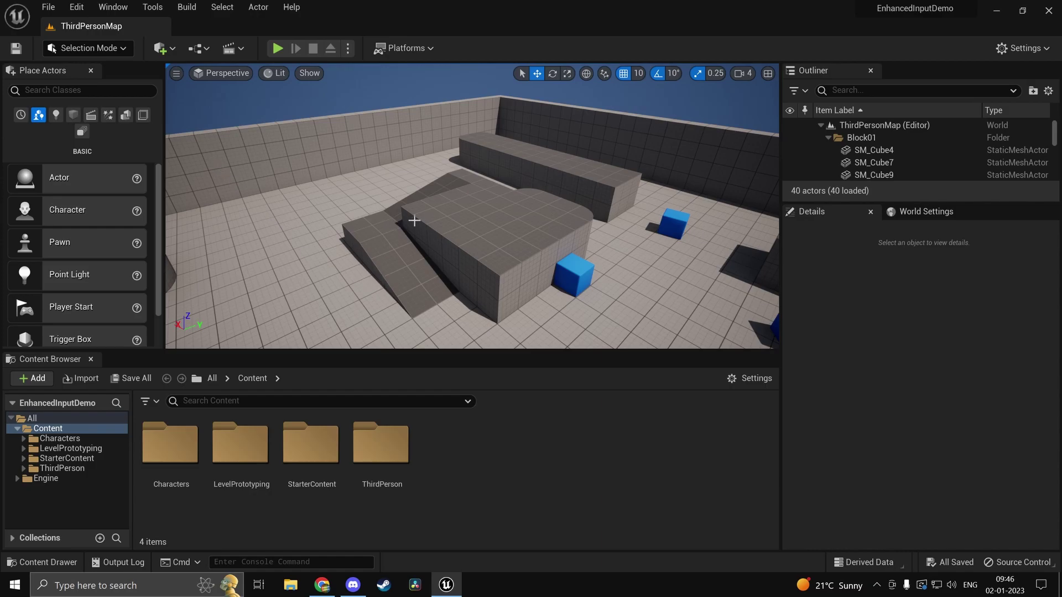
Fly the viewport camera closer, tilting down over the ramp and blue cubes
right_click_drag(498, 240, 638, 187)
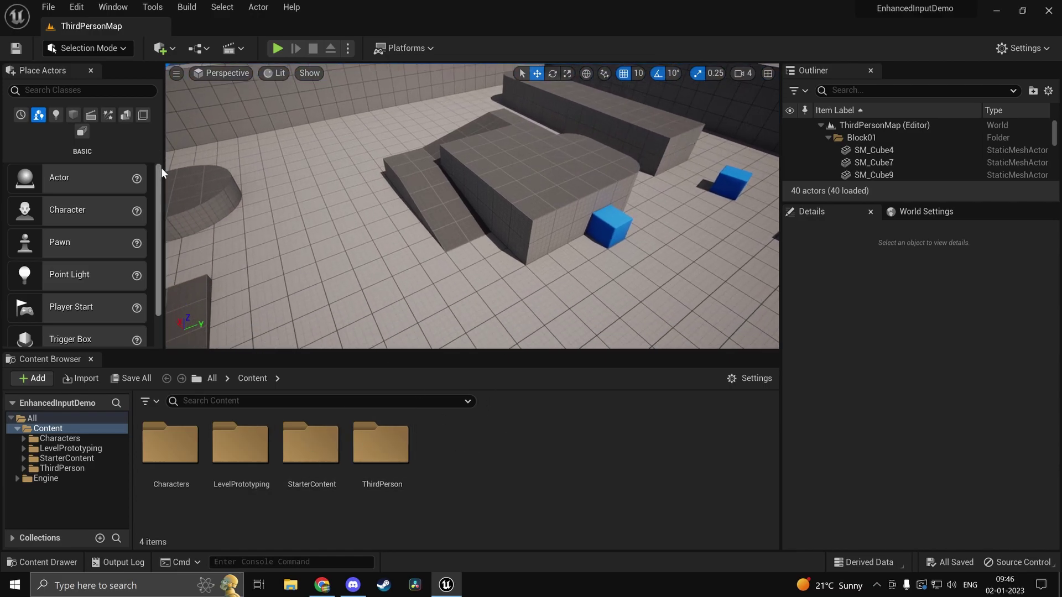
Open Project Settings and show the Engine - Input category
left_click(76, 6)
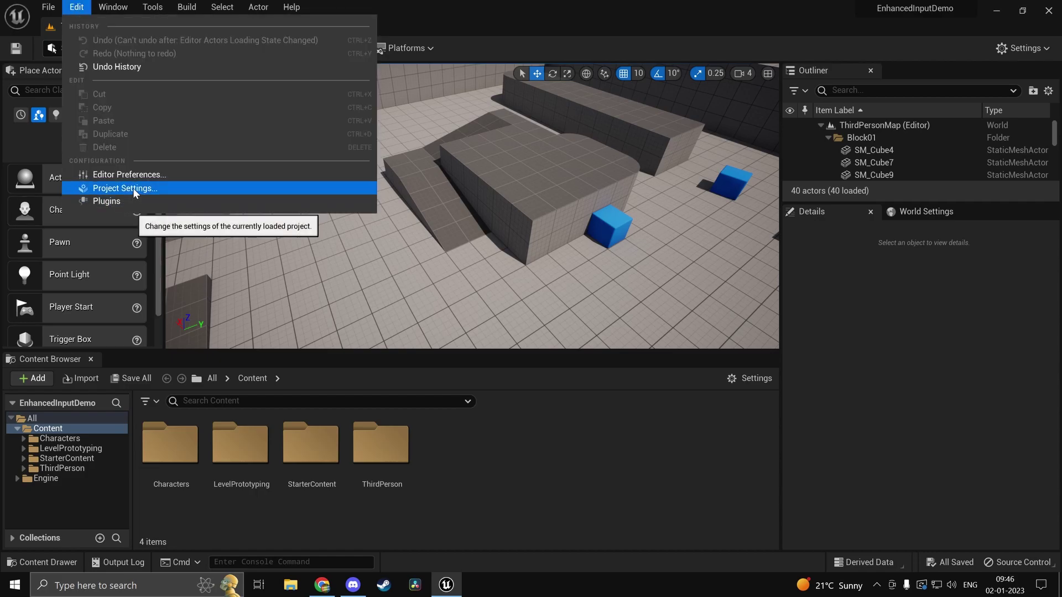
left_click(132, 188)
scroll(63, 307, "down", 8)
scroll(62, 307, "down", 3)
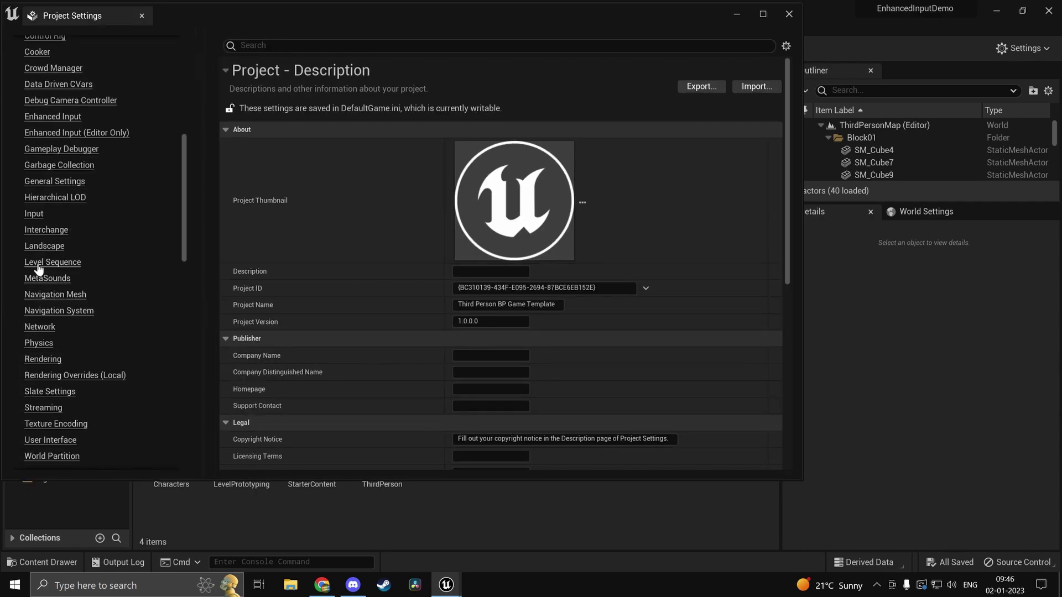
left_click(34, 214)
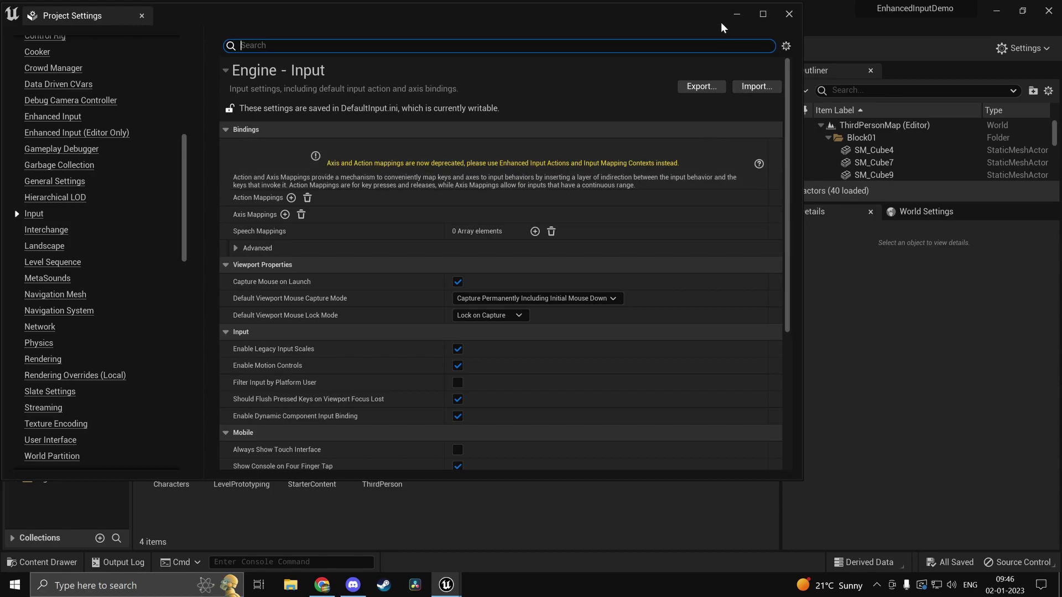
Filter the Plugins browser by 'en', confirm Enhanced Input is ticked, then close the window
left_click(735, 17)
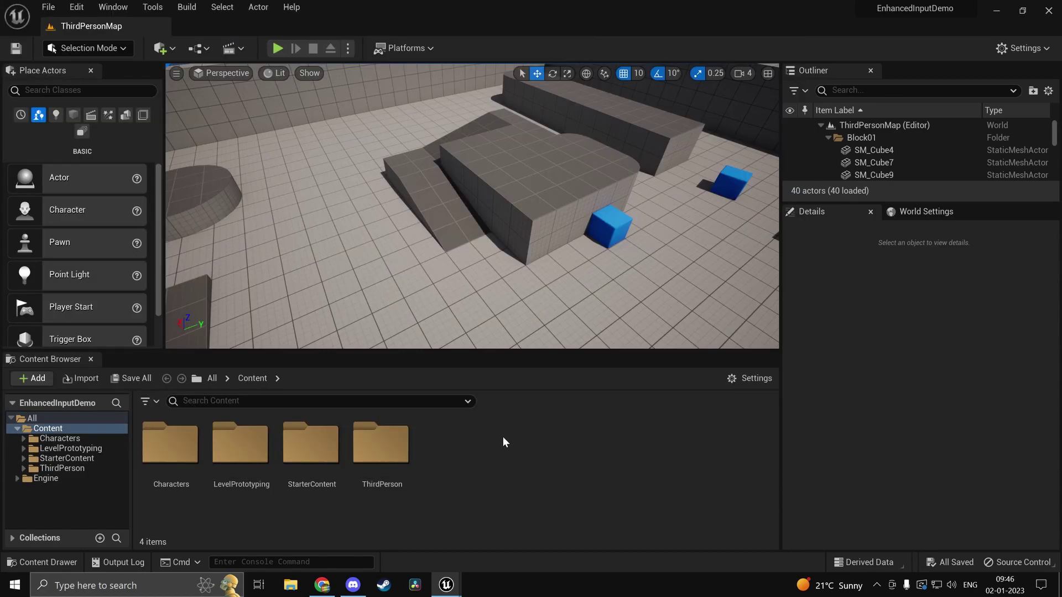
left_click(76, 7)
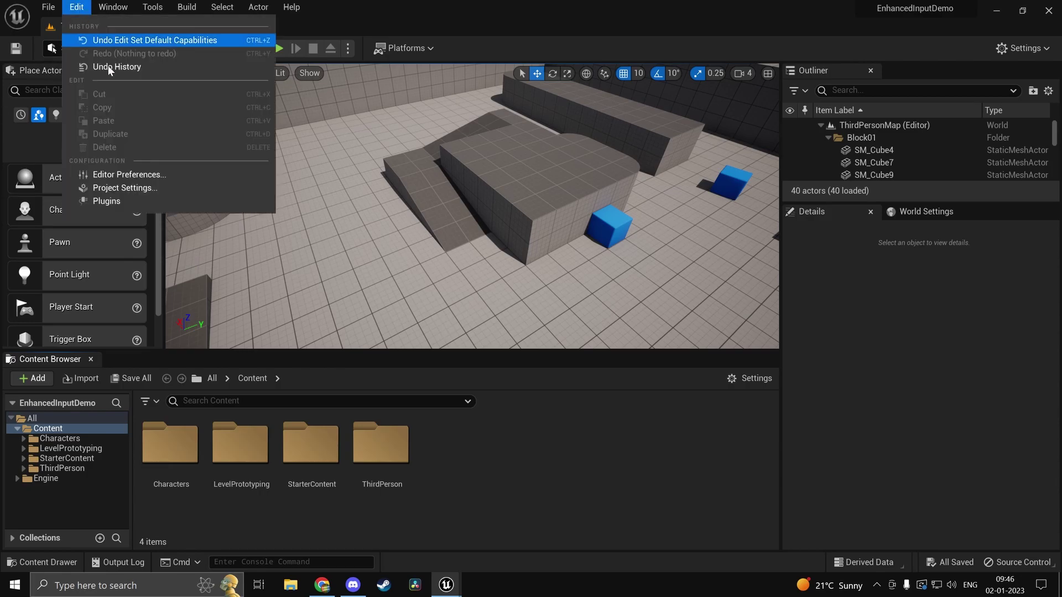
left_click(129, 202)
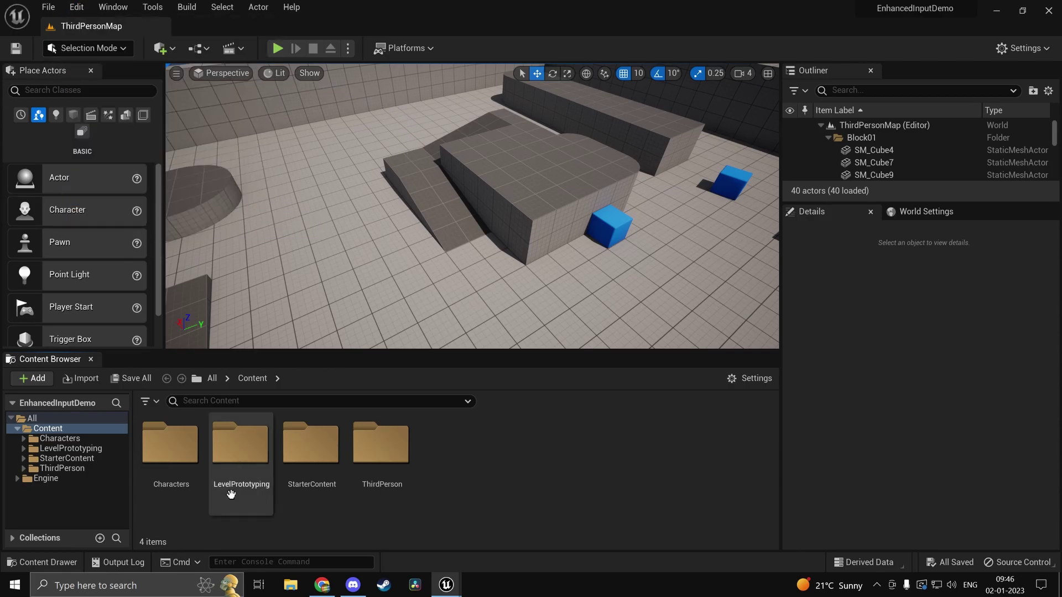
mouse_move(447, 582)
left_click(471, 553)
type("enhanc")
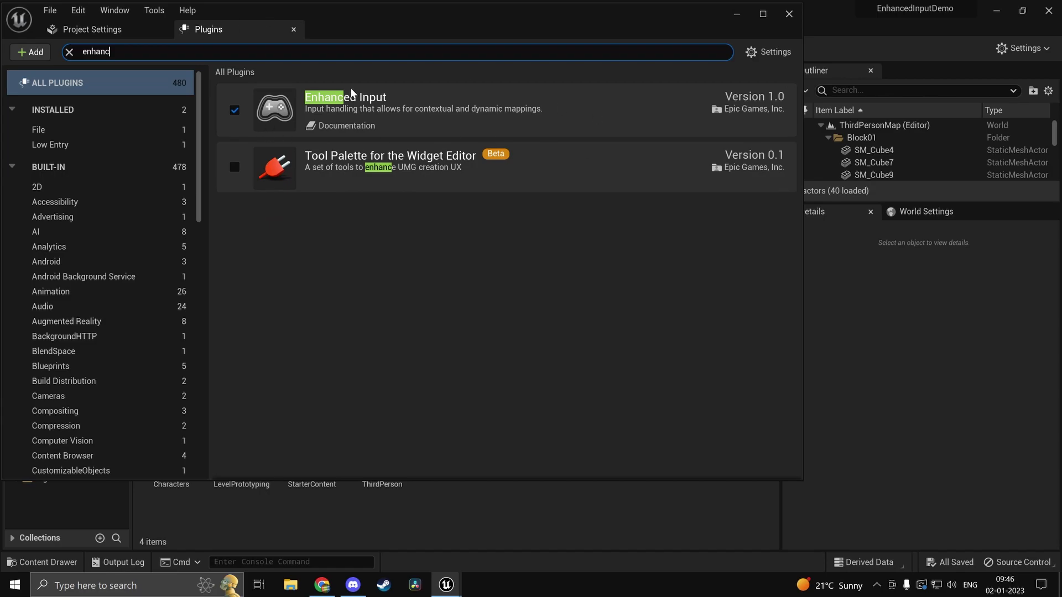
left_click(790, 14)
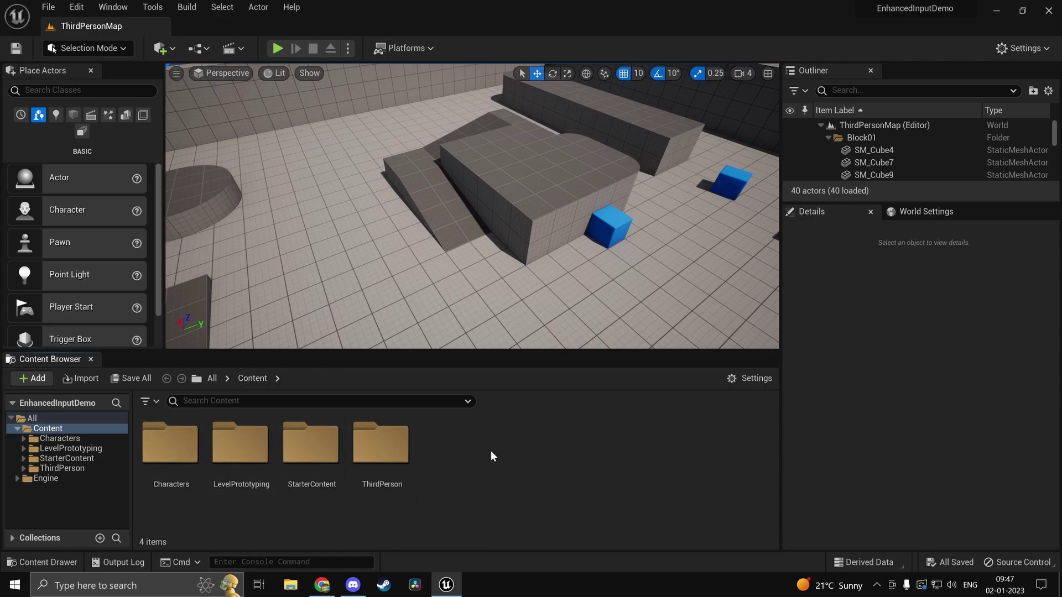
Open BP_ThirdPersonCharacter from the ThirdPerson/Blueprints folder
double_click(389, 467)
double_click(149, 467)
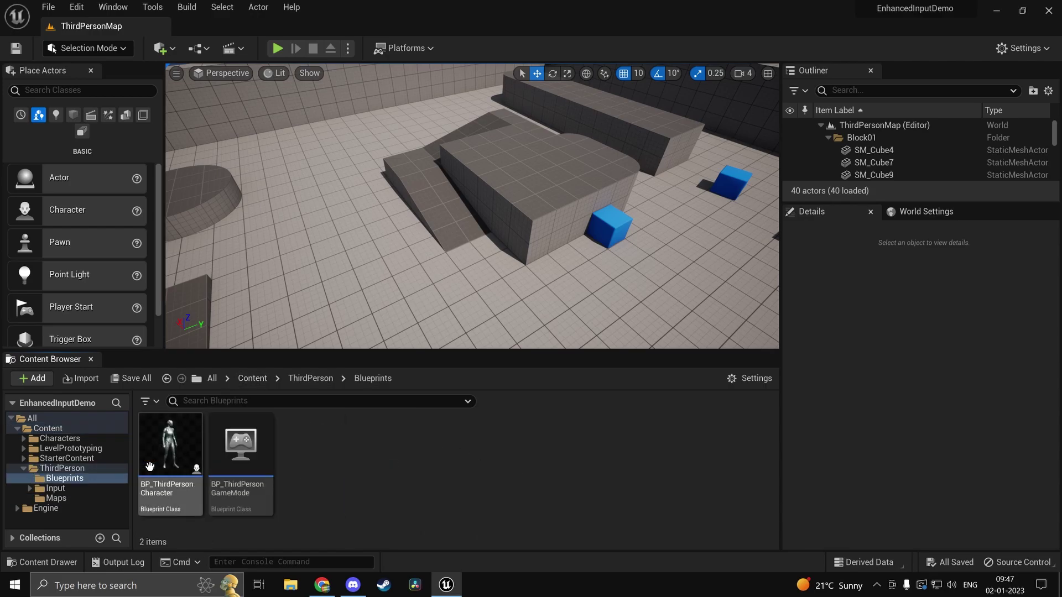
double_click(149, 466)
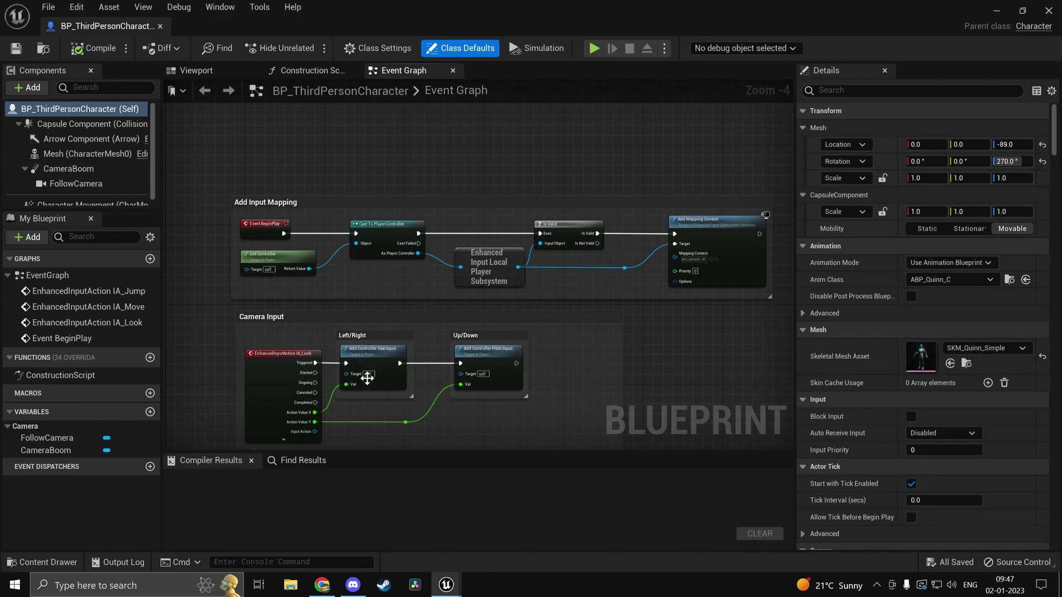
scroll(284, 194, "up", 4)
scroll(434, 277, "down", 4)
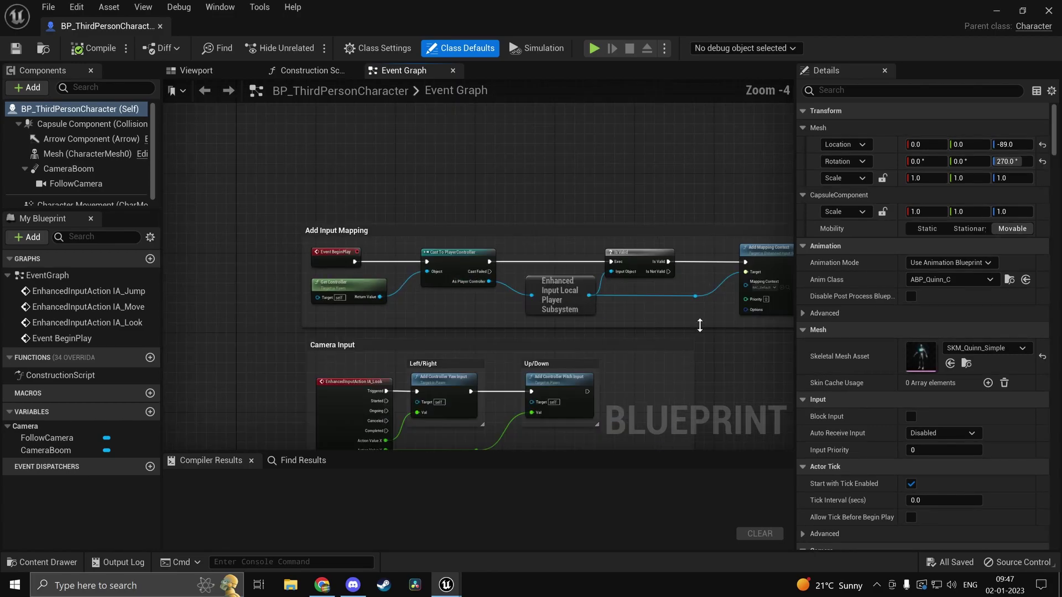
Delete the Add Input Mapping and Camera Input node groups
right_click_drag(700, 325, 587, 297)
left_click_drag(676, 302, 267, 224)
right_click_drag(548, 391, 578, 238)
key("Delete")
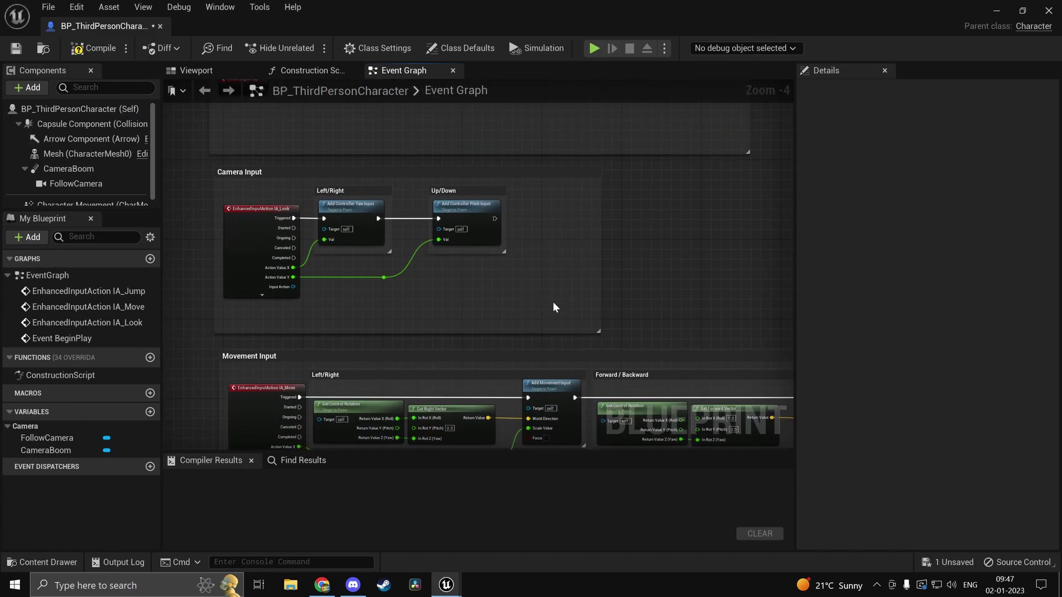
left_click_drag(557, 309, 232, 199)
key("Delete")
Delete the Movement and Jump input groups and compile the Blueprint
right_click_drag(527, 339, 426, 173)
scroll(274, 184, "down", 2)
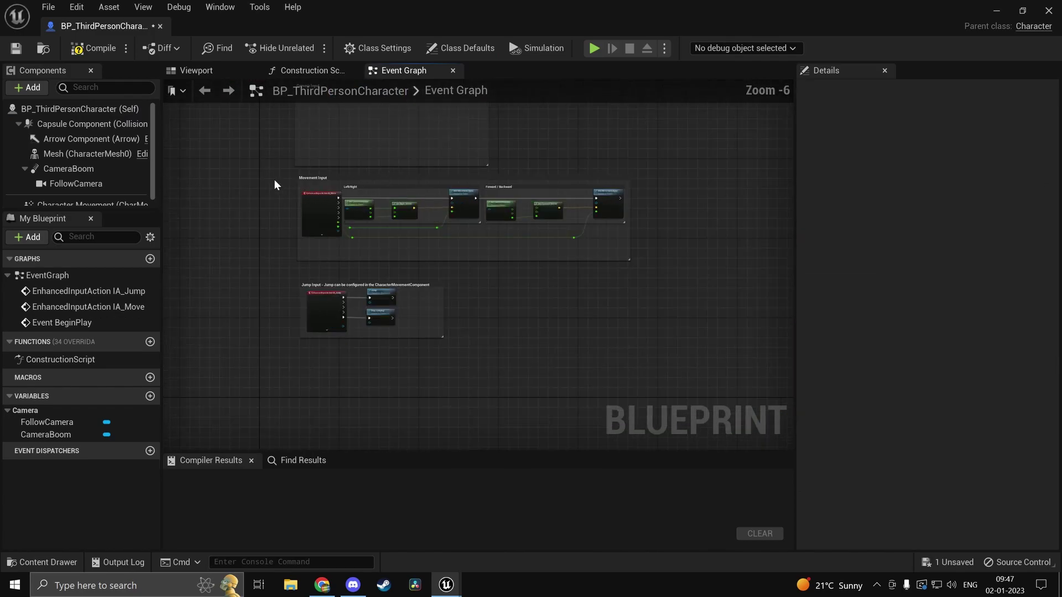
left_click_drag(274, 184, 747, 404)
key("Delete")
left_click_drag(631, 343, 355, 183)
right_click_drag(355, 183, 469, 260)
scroll(429, 226, "up", 3)
left_click(94, 48)
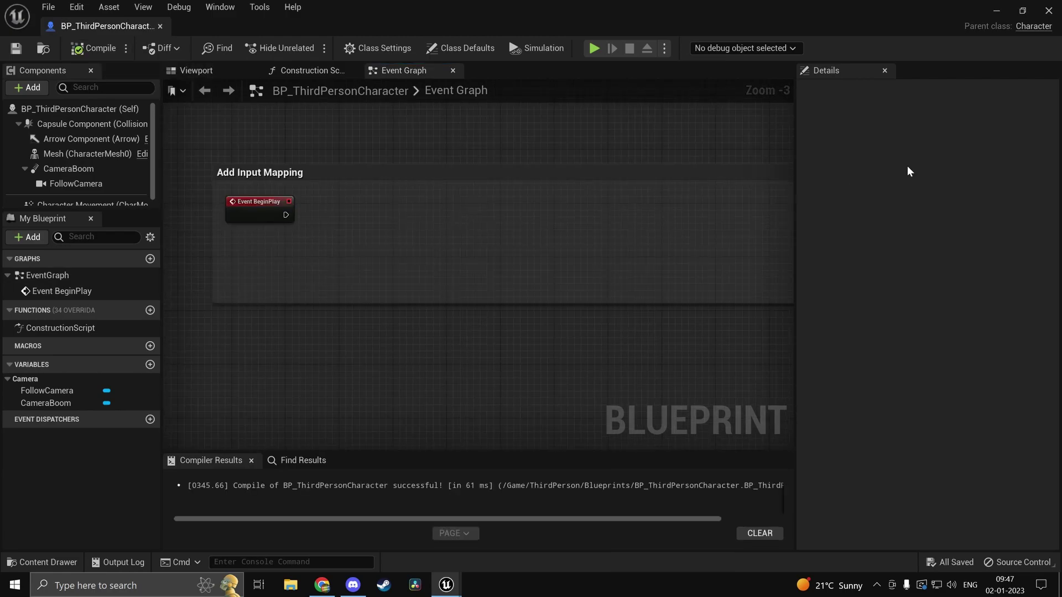
Add a new Player Controller Blueprint Class named BP_PC in the Content Browser
left_click(987, 19)
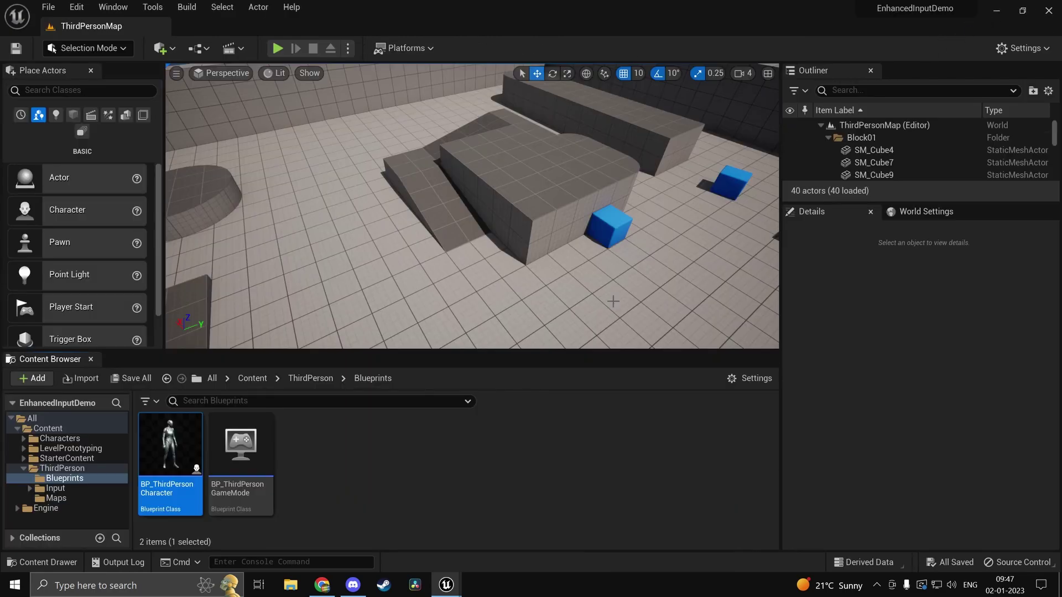
left_click(379, 491)
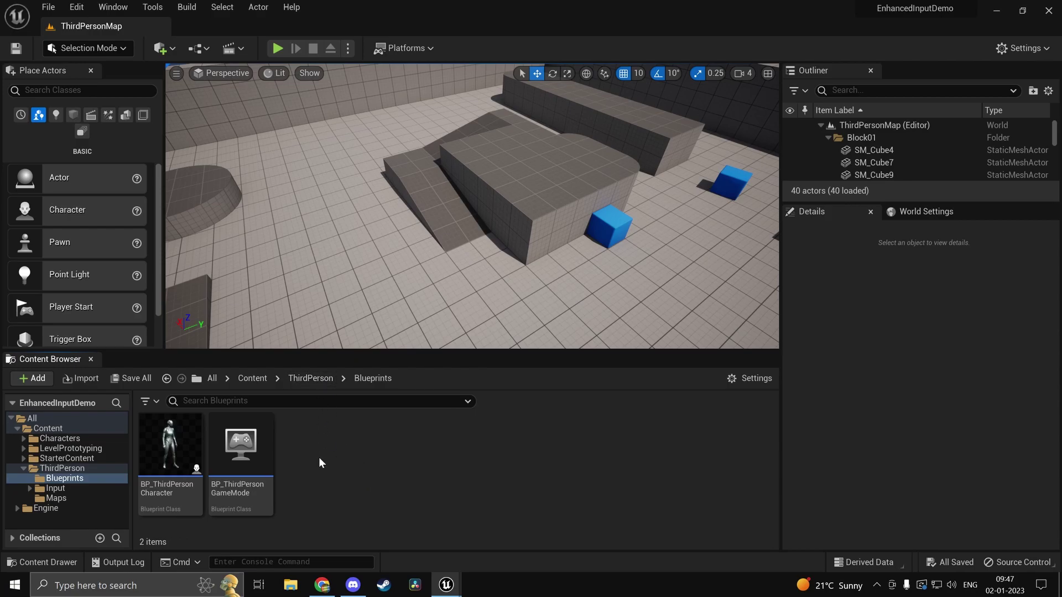
left_click(924, 211)
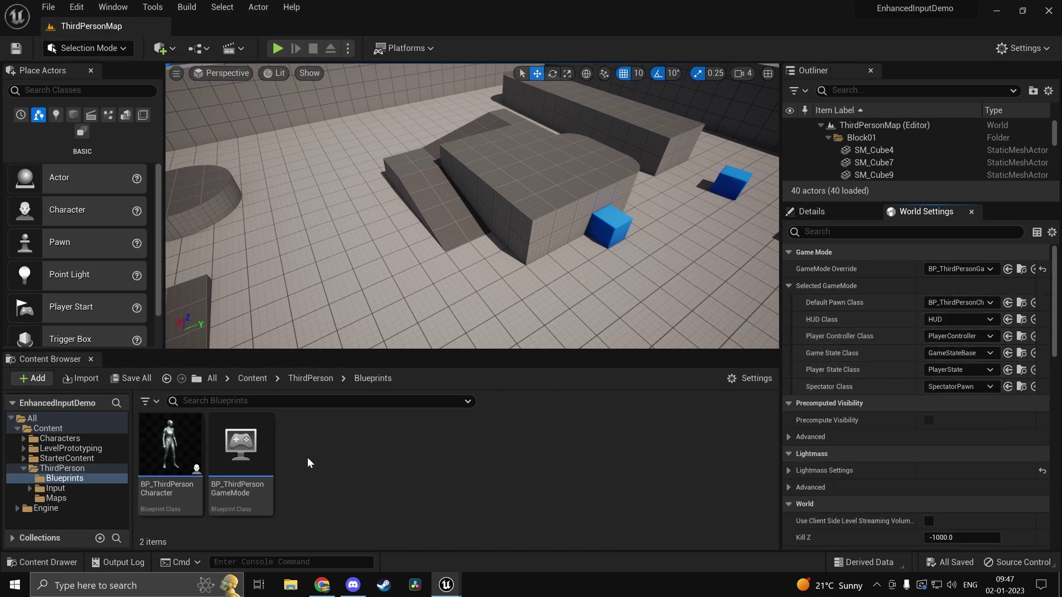
right_click(326, 468)
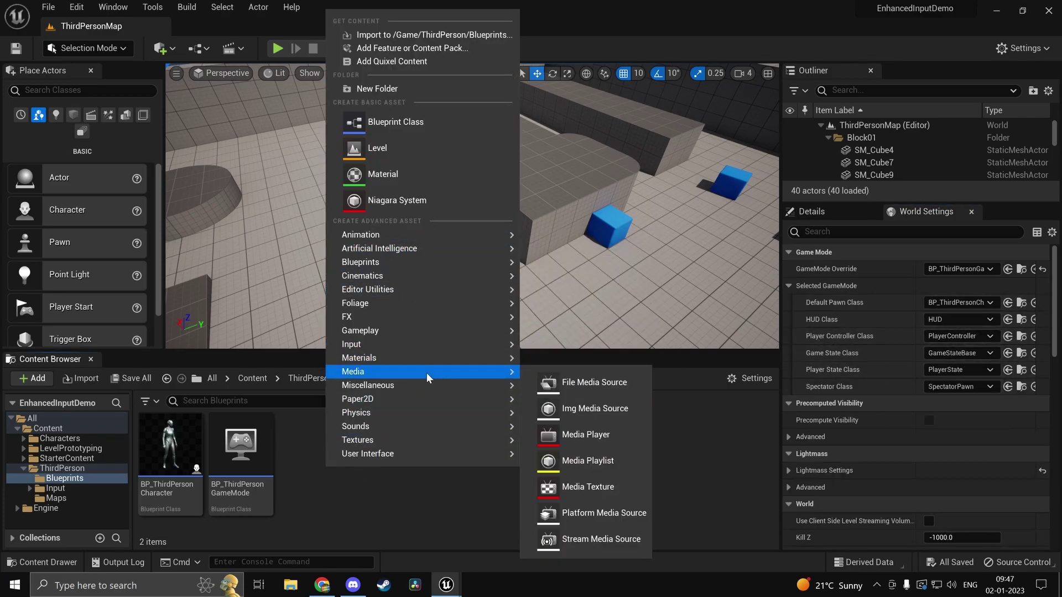
mouse_move(425, 262)
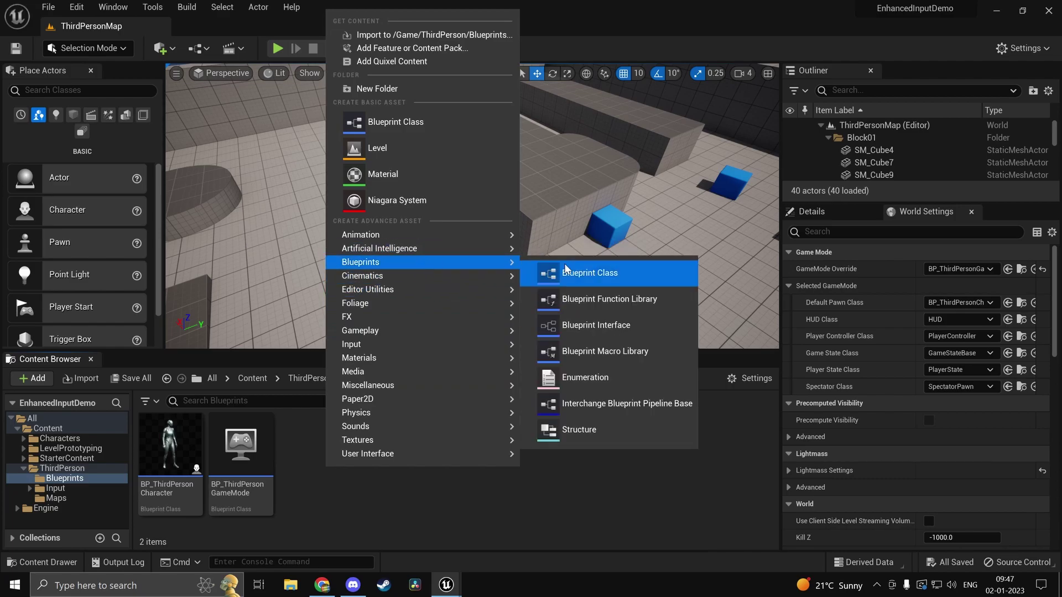
left_click(589, 273)
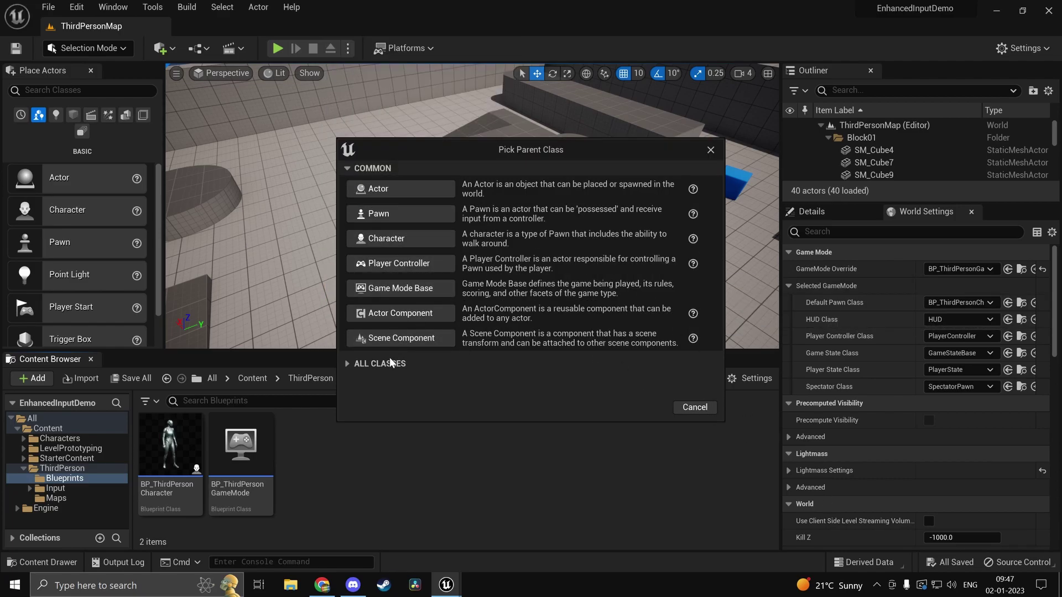
left_click(388, 270)
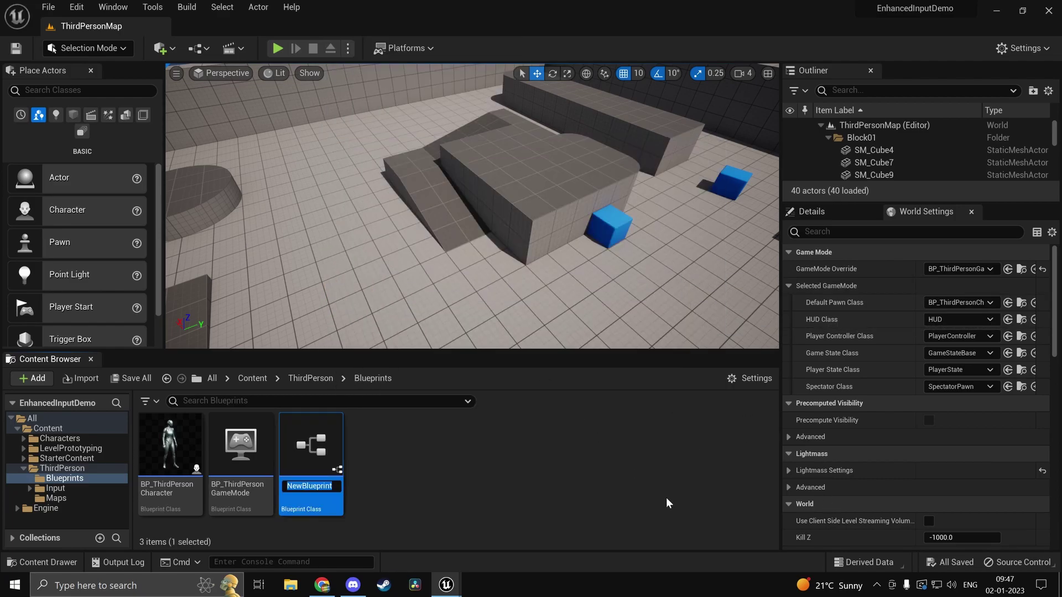
type("BP_PC")
key("Return")
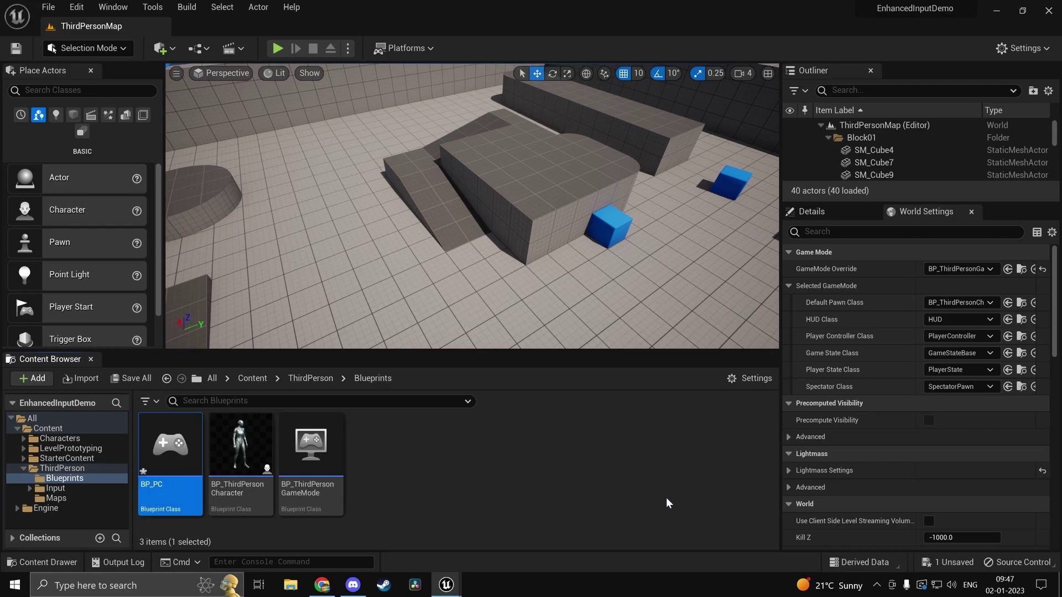
Open BP_PC and show its Event Graph
double_click(193, 433)
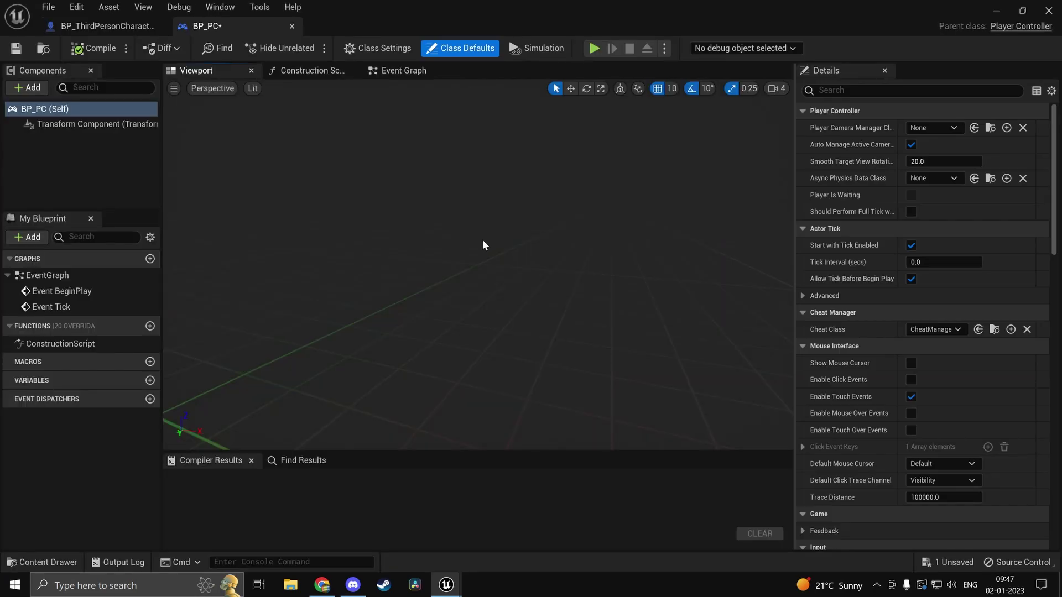
left_click(401, 70)
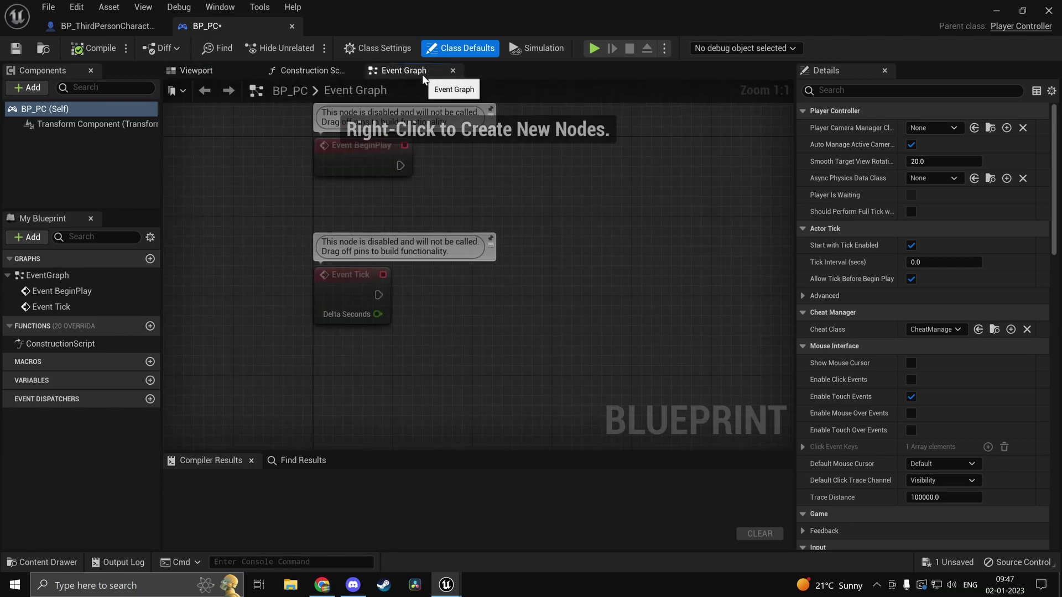
right_click_drag(605, 427, 463, 250)
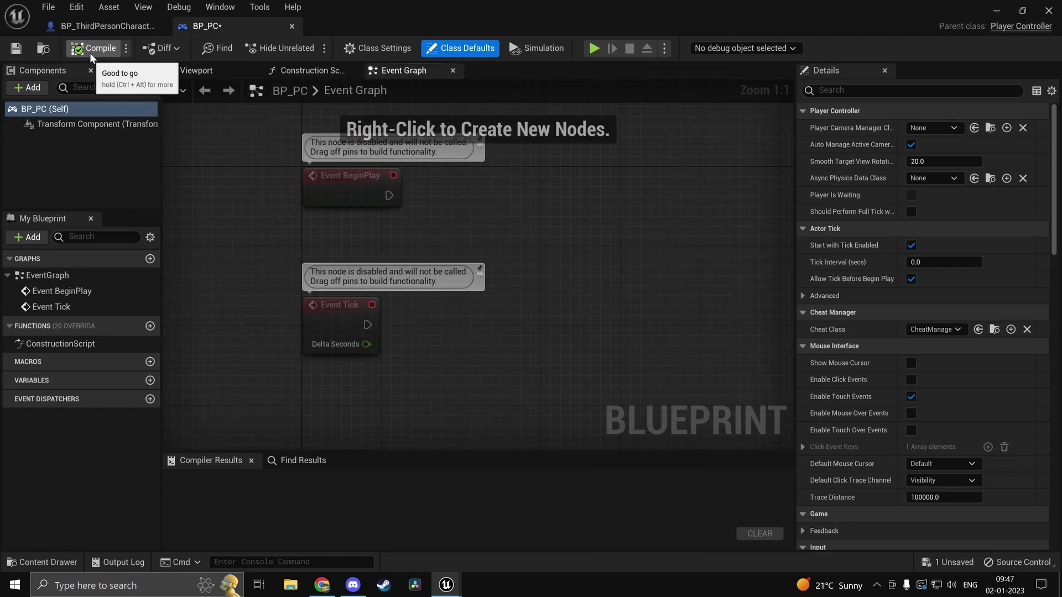
Add an Input folder inside Blueprints and save all assets, including BP_PC
left_click(998, 11)
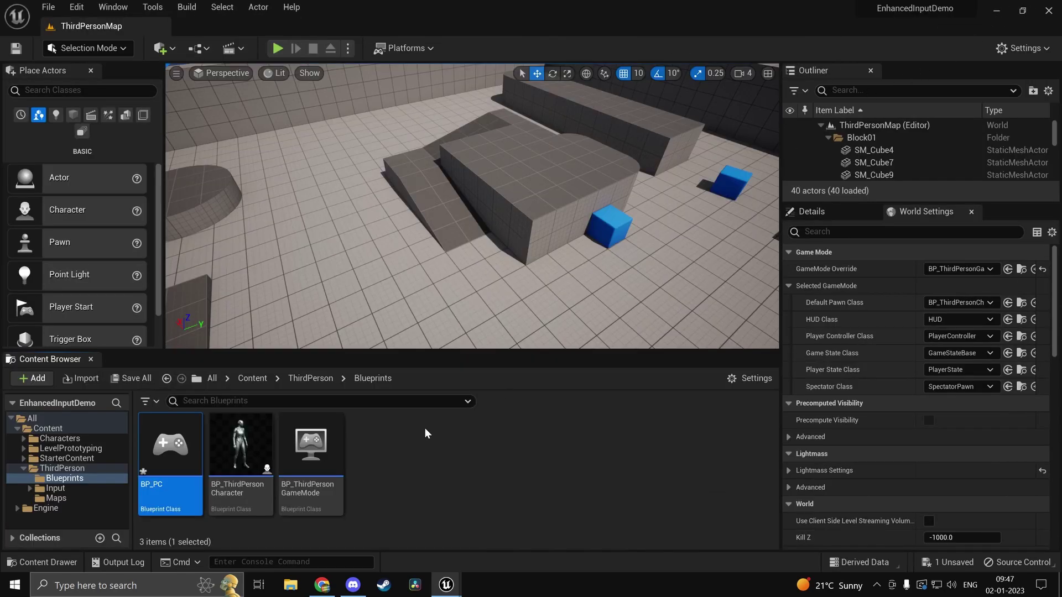
right_click(437, 449)
left_click(548, 194)
type("In")
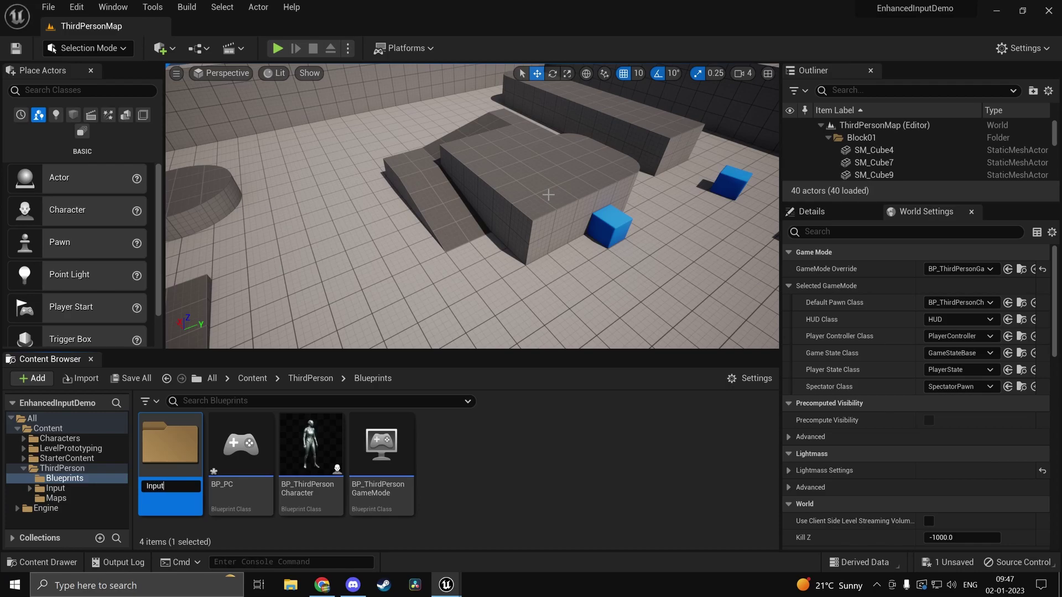
type("put")
key("Return")
left_click(130, 379)
left_click(628, 434)
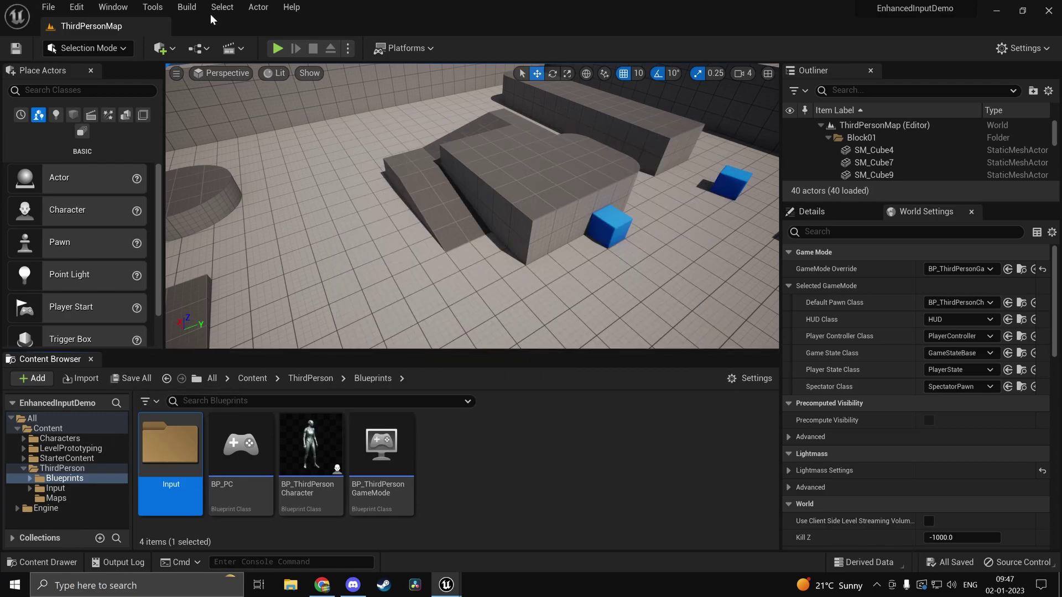
Create an Input Mapping Context named BP_Game_MC in the Input folder
double_click(197, 452)
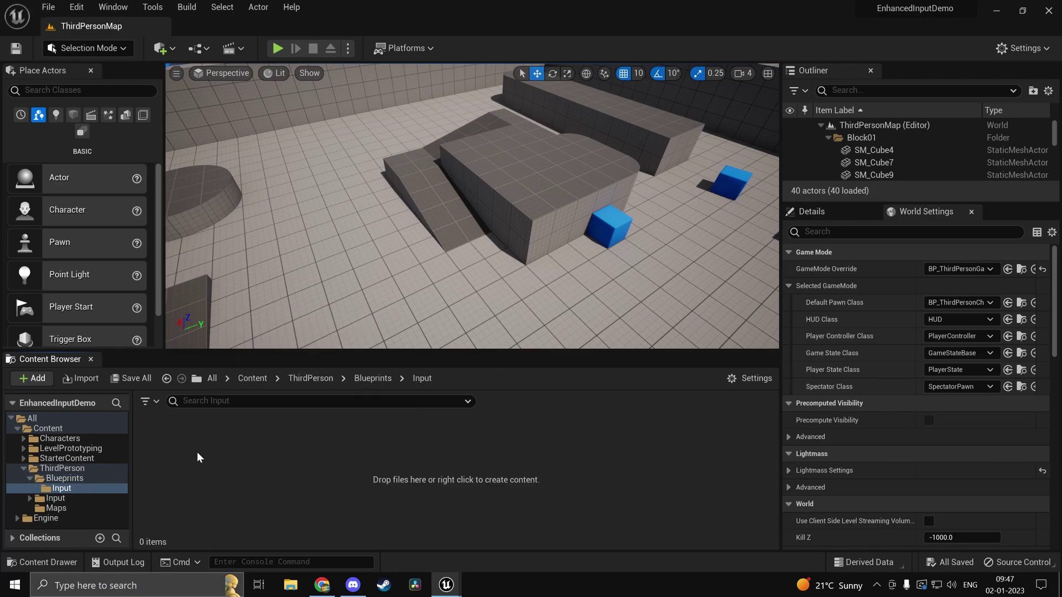
right_click(207, 456)
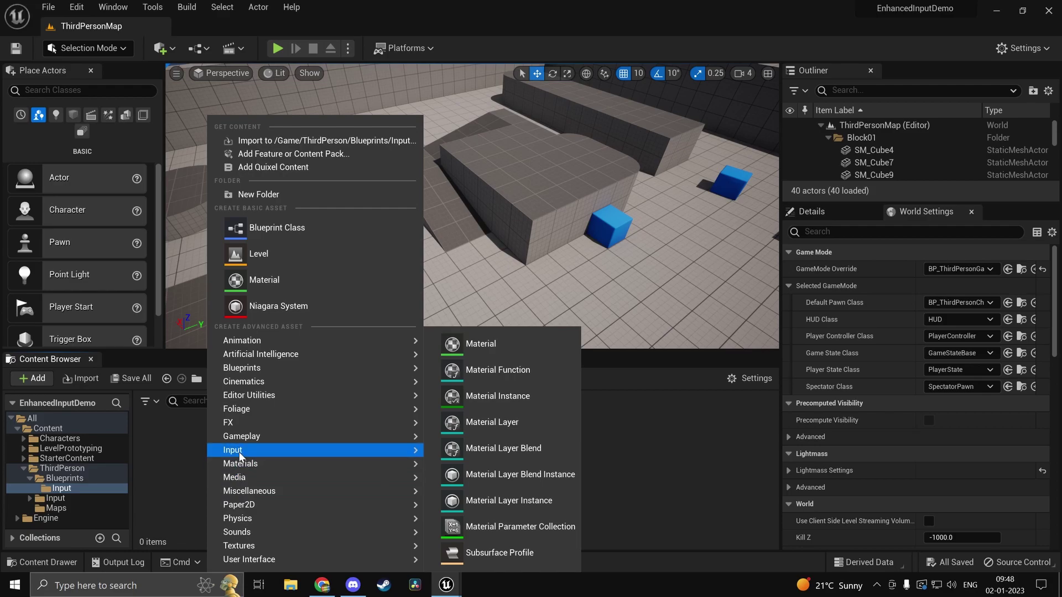
mouse_move(334, 466)
mouse_move(341, 447)
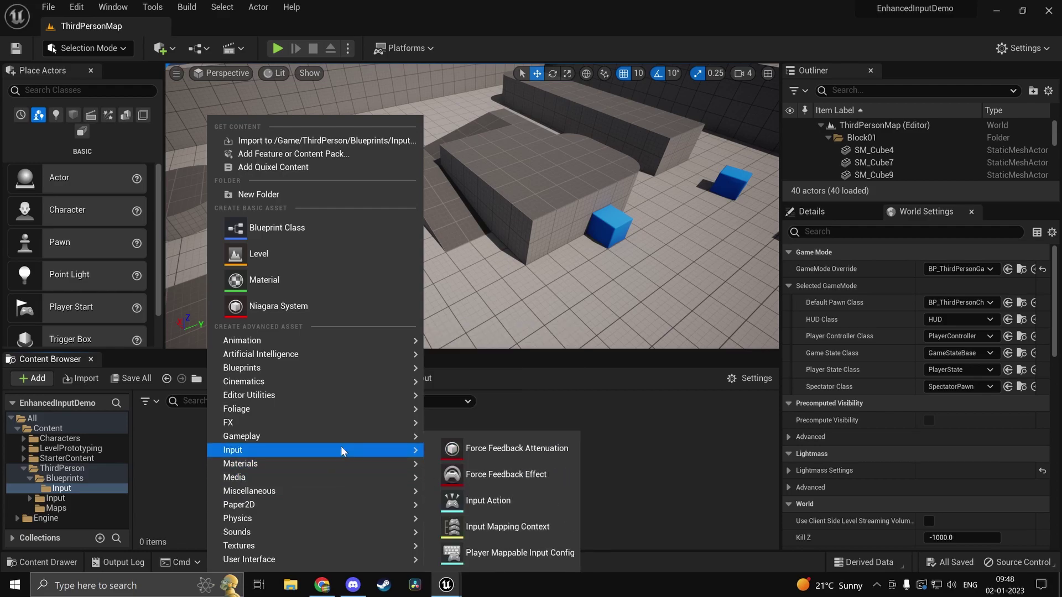
left_click(506, 527)
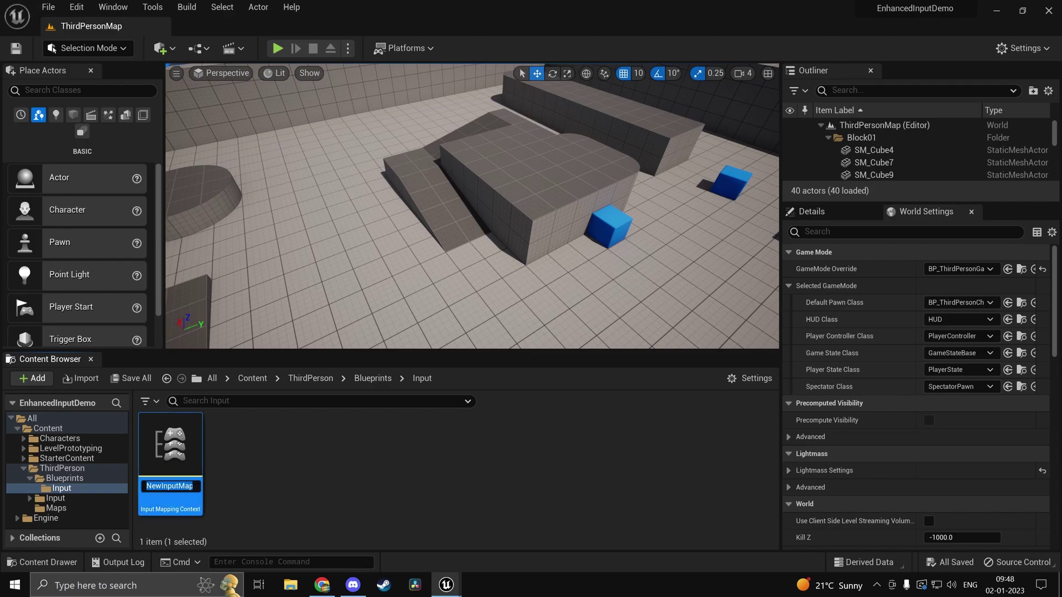
left_click(172, 486)
double_click(171, 486)
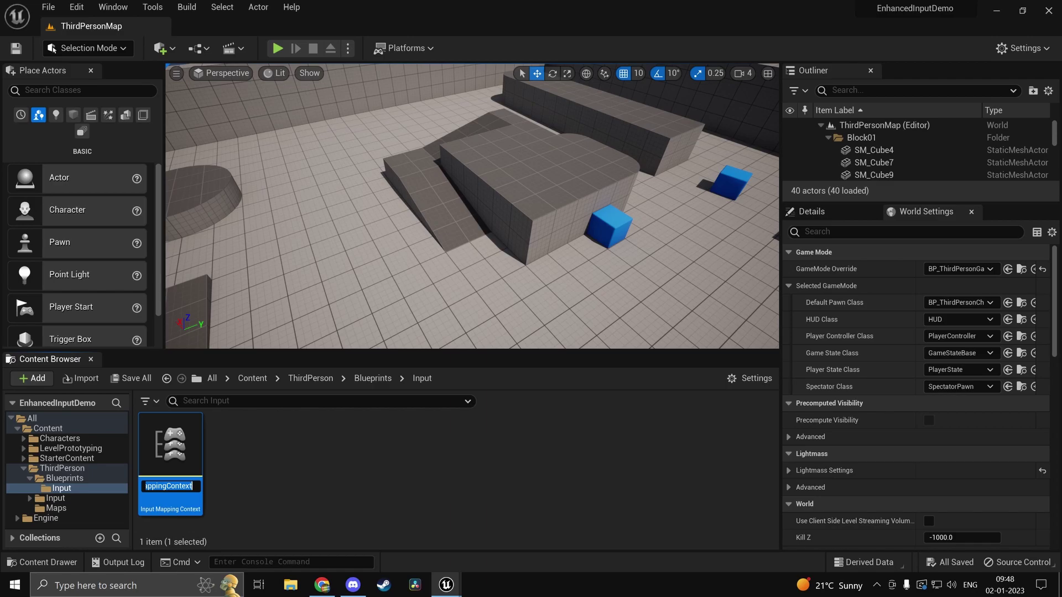
type("BP_Game_MC")
key("Return")
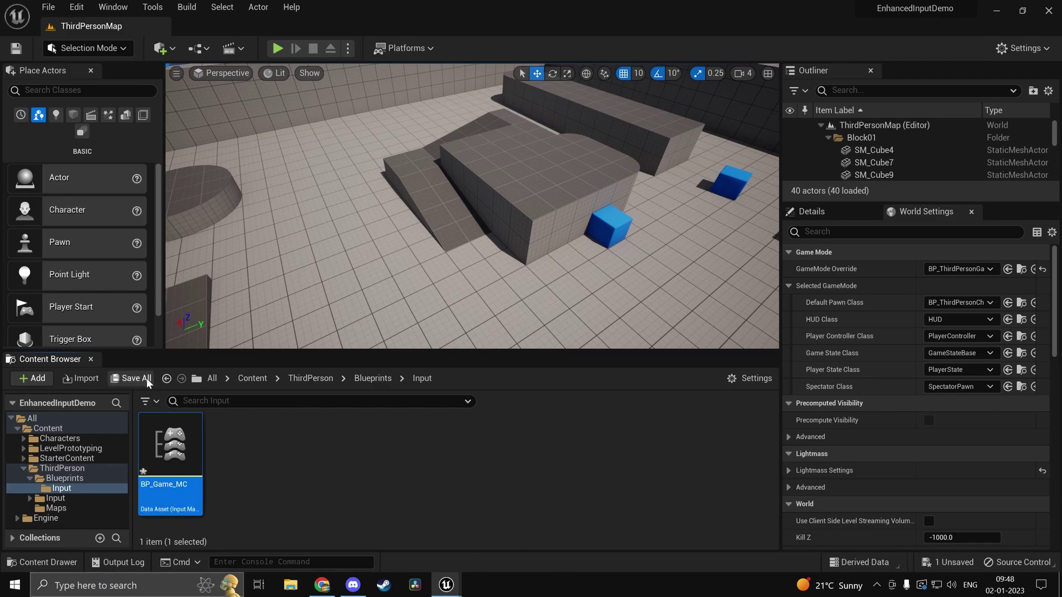
Open BP_Game_MC and add one empty mapping entry
double_click(170, 442)
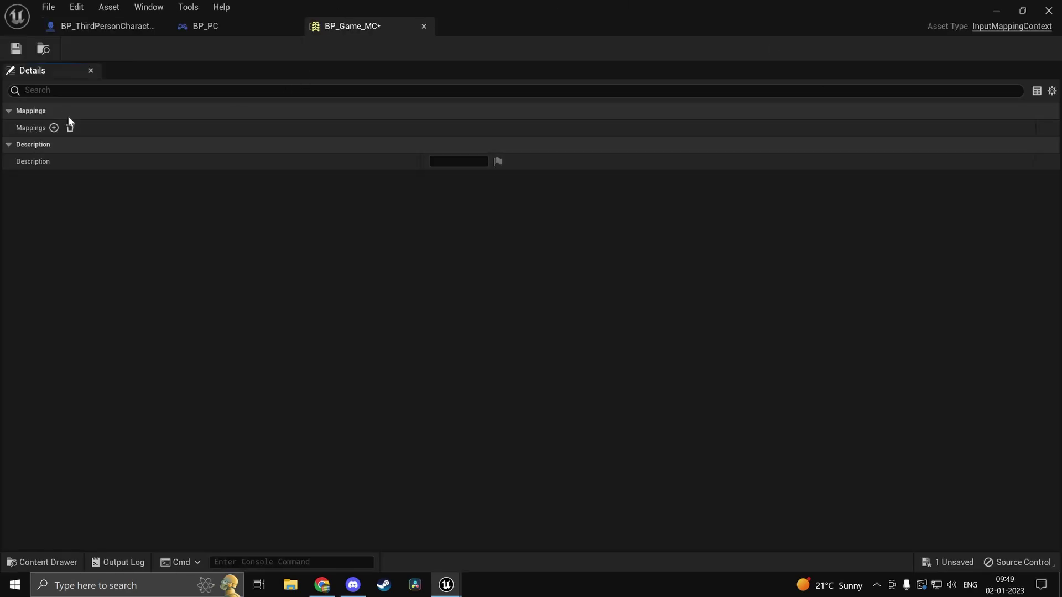
left_click(53, 128)
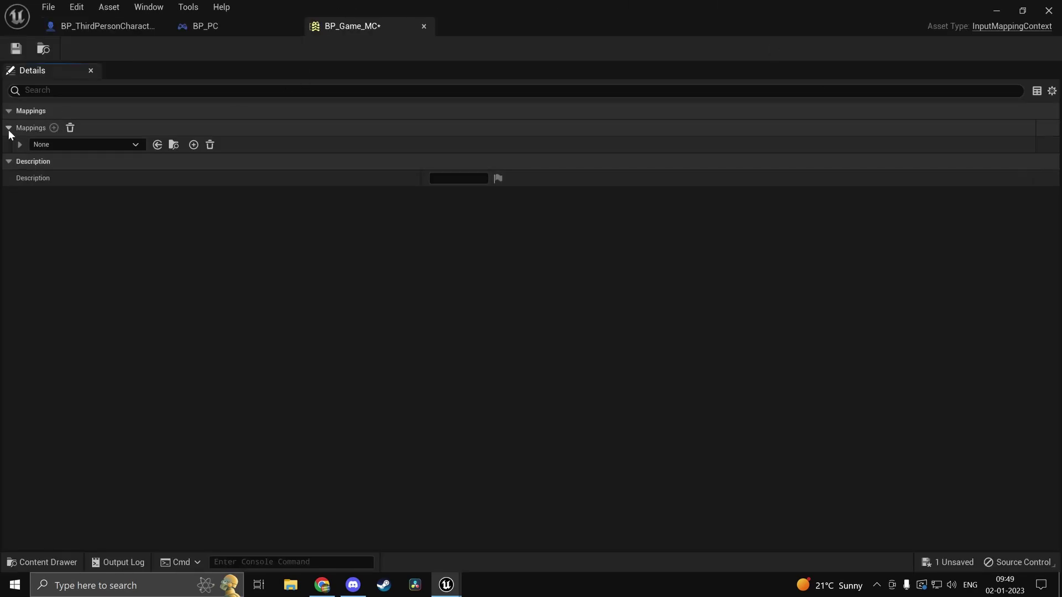
left_click(67, 143)
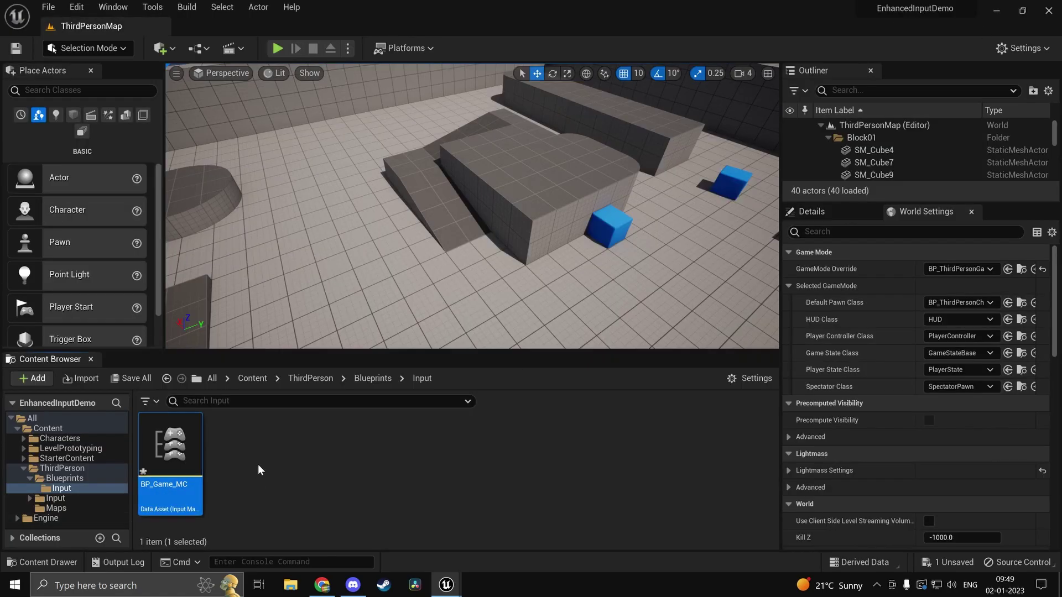
Create an Input Action named Move beside BP_Game_MC
right_click(258, 463)
mouse_move(391, 344)
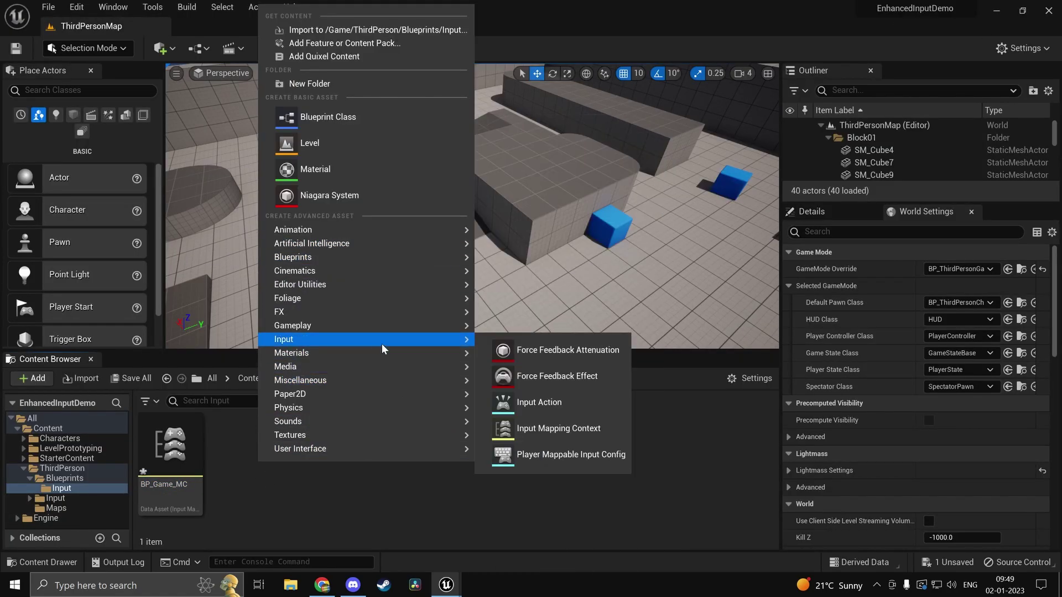
left_click(560, 402)
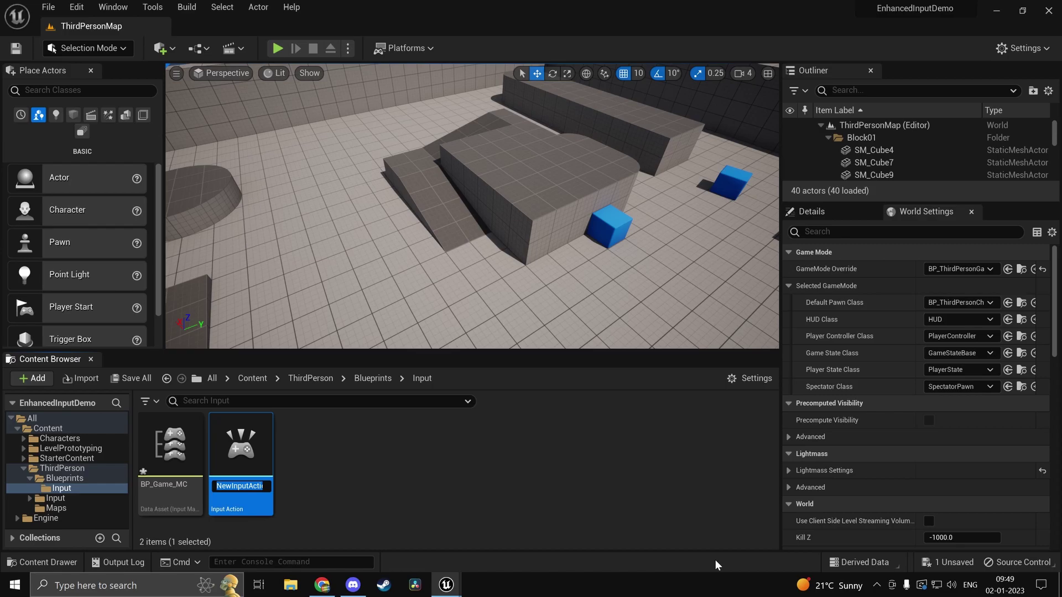
type("Move")
key("Return")
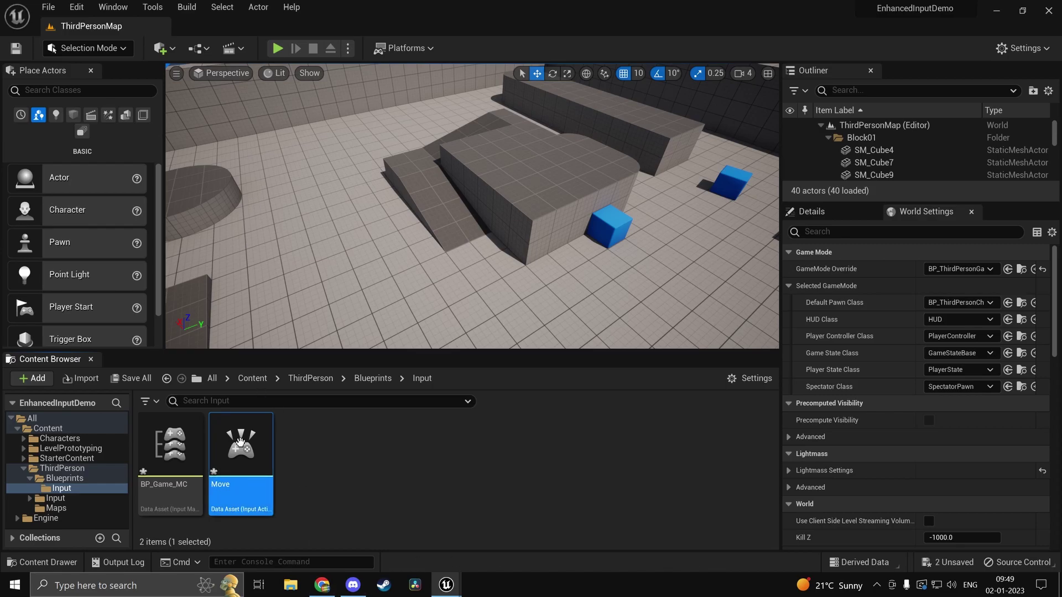
Set Move's Value Type to Axis2D (Vector2D) and save it
double_click(239, 443)
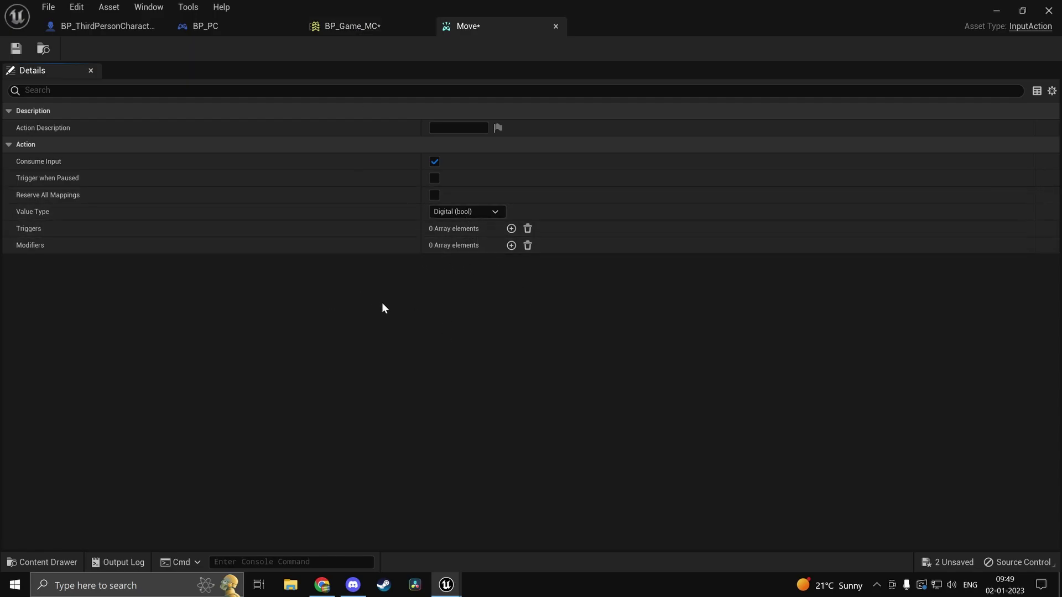
left_click(457, 211)
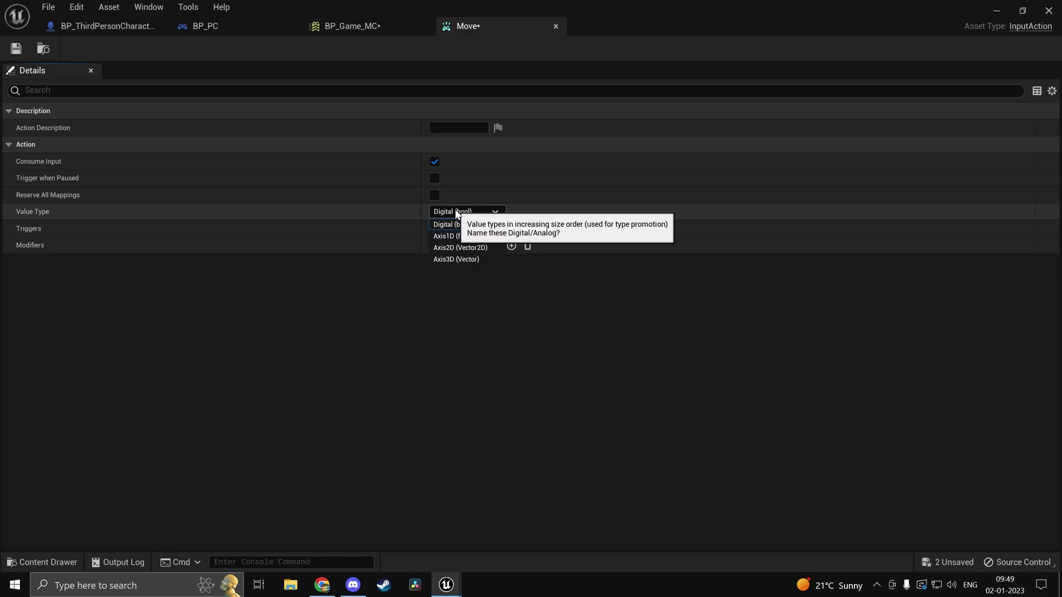
left_click(469, 248)
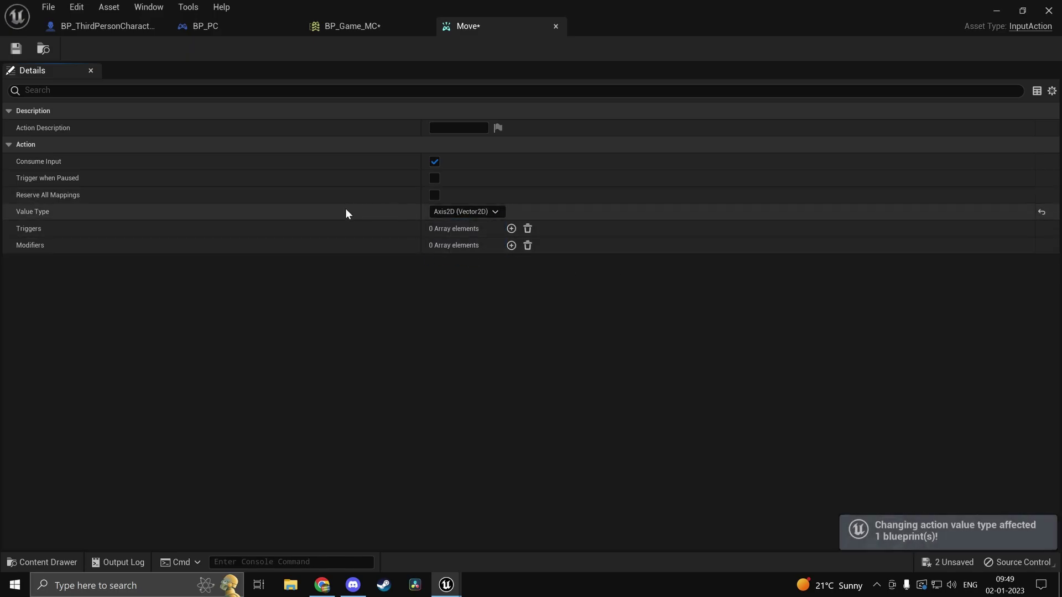
left_click(16, 49)
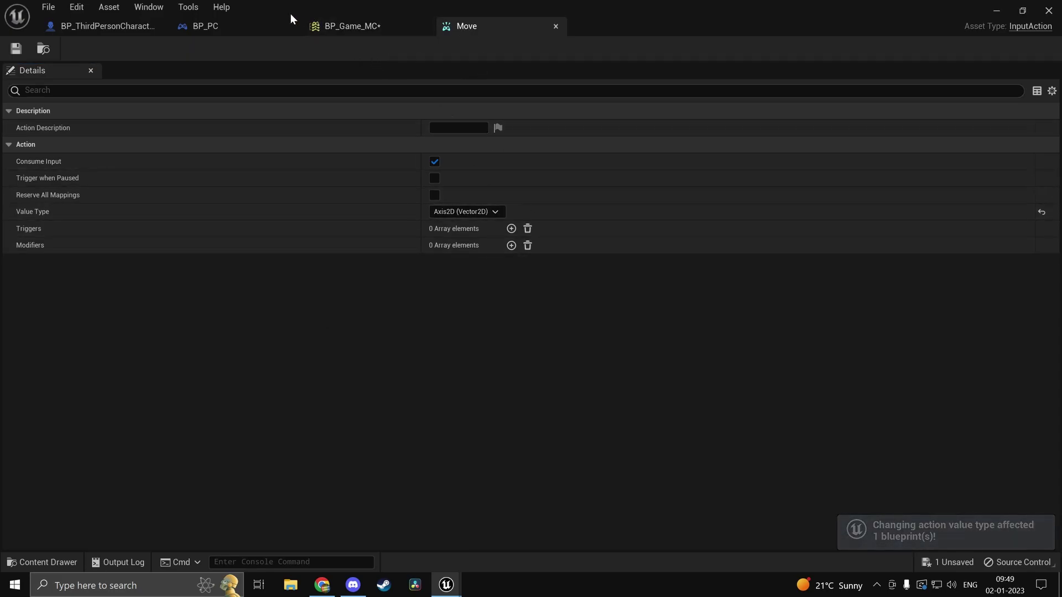
Set BP_Game_MC's mapping to the Move action bound to W
left_click(358, 32)
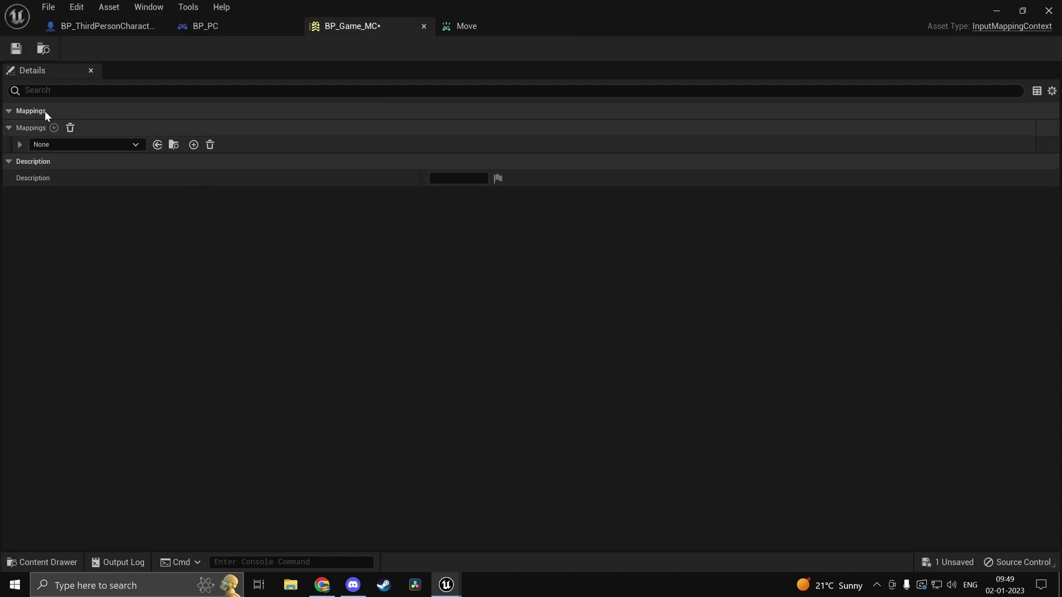
left_click(86, 147)
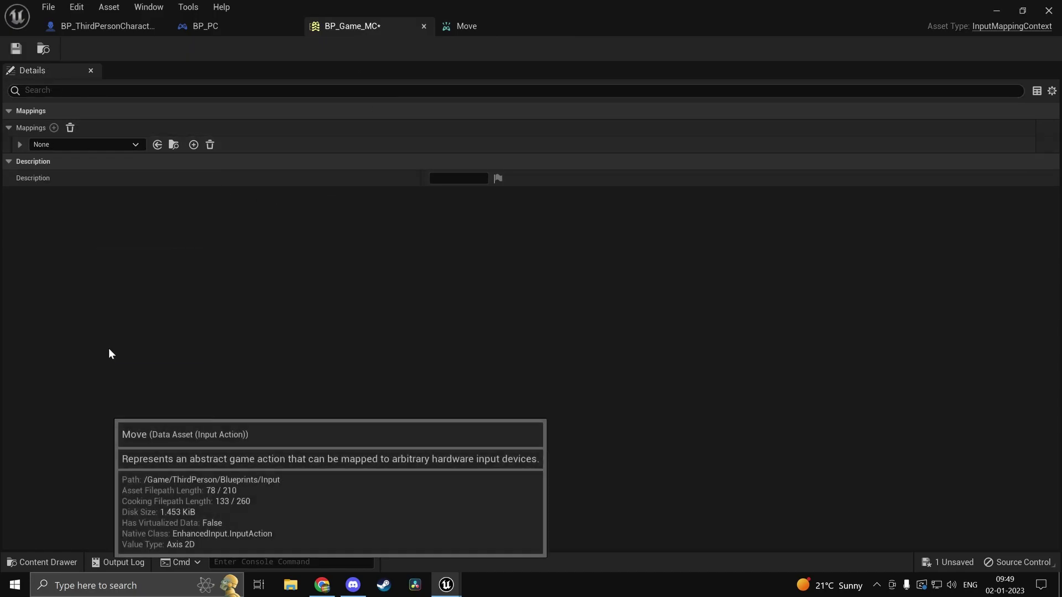
left_click(88, 161)
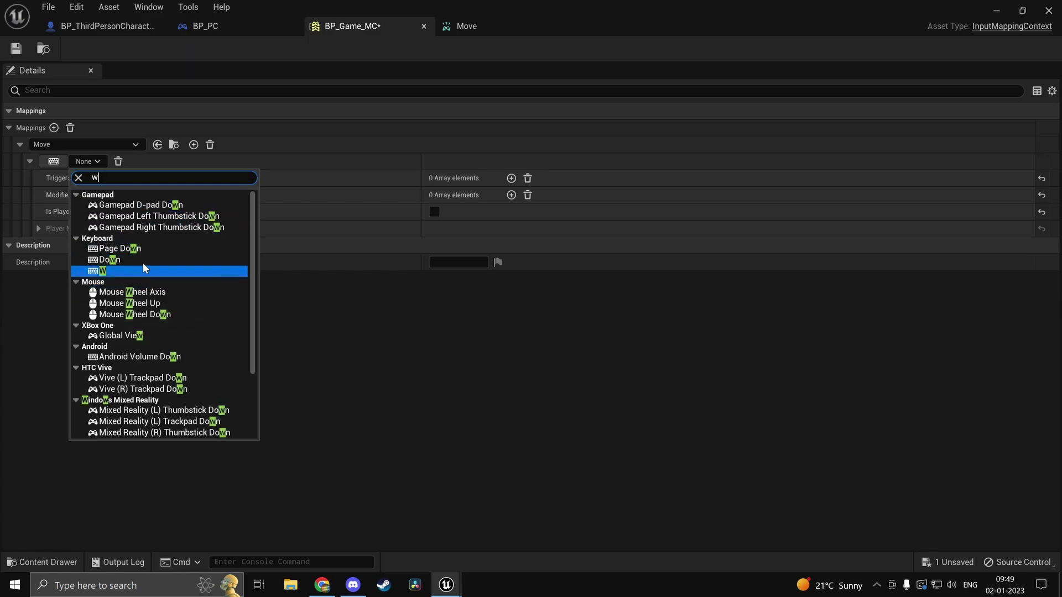
left_click(136, 272)
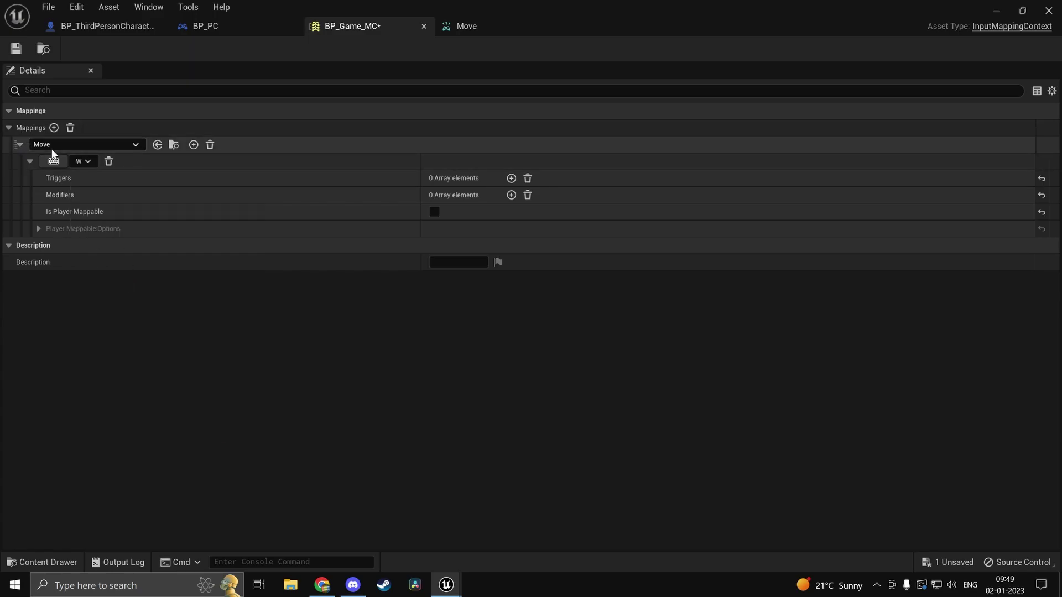
Add S and A key bindings to the Move mapping
left_click(193, 145)
left_click(87, 178)
type("s")
scroll(116, 293, "down", 3)
scroll(116, 292, "down", 5)
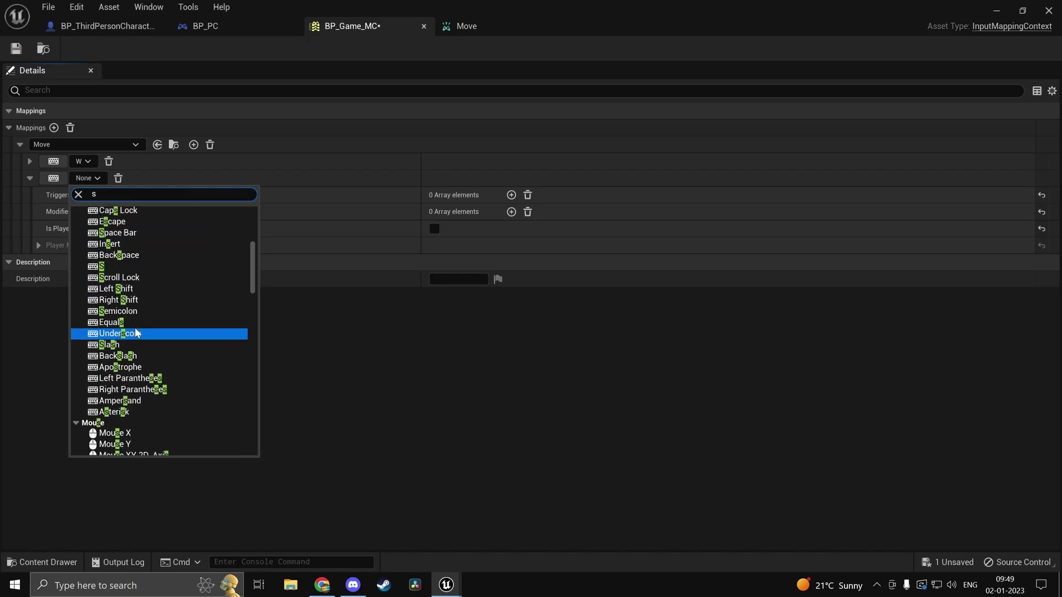
left_click(133, 268)
left_click(194, 145)
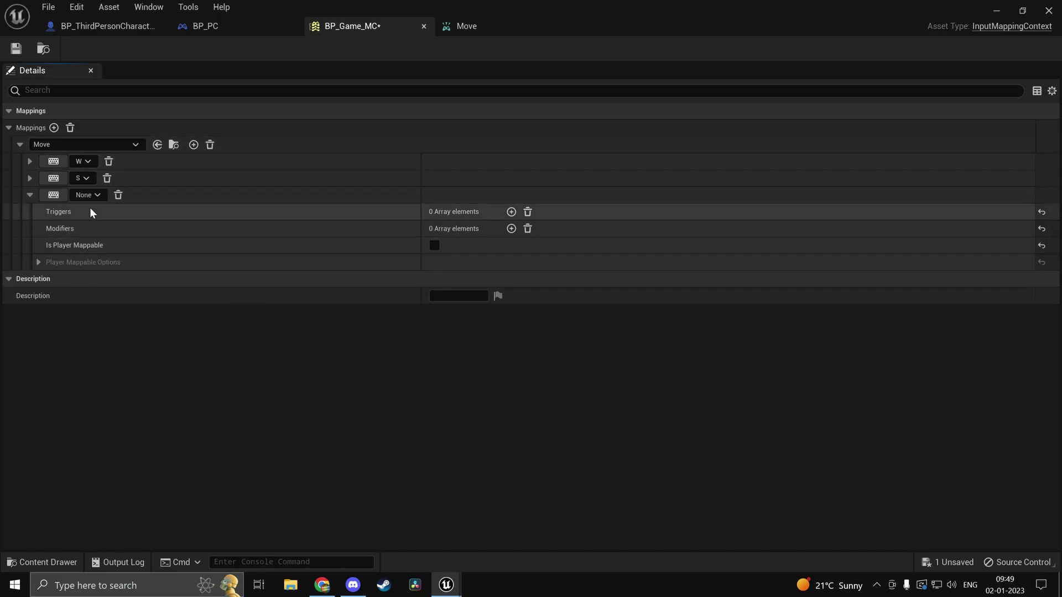
left_click(88, 194)
type("a")
scroll(162, 310, "down", 6)
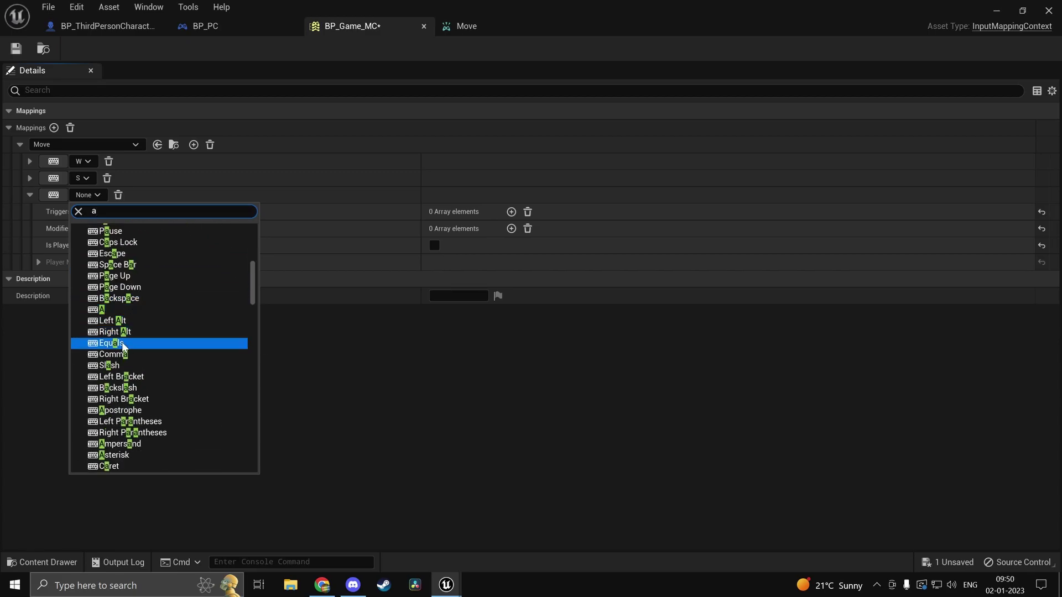
left_click(124, 317)
Add a D key binding, then collapse D's details and expand W's
left_click(194, 144)
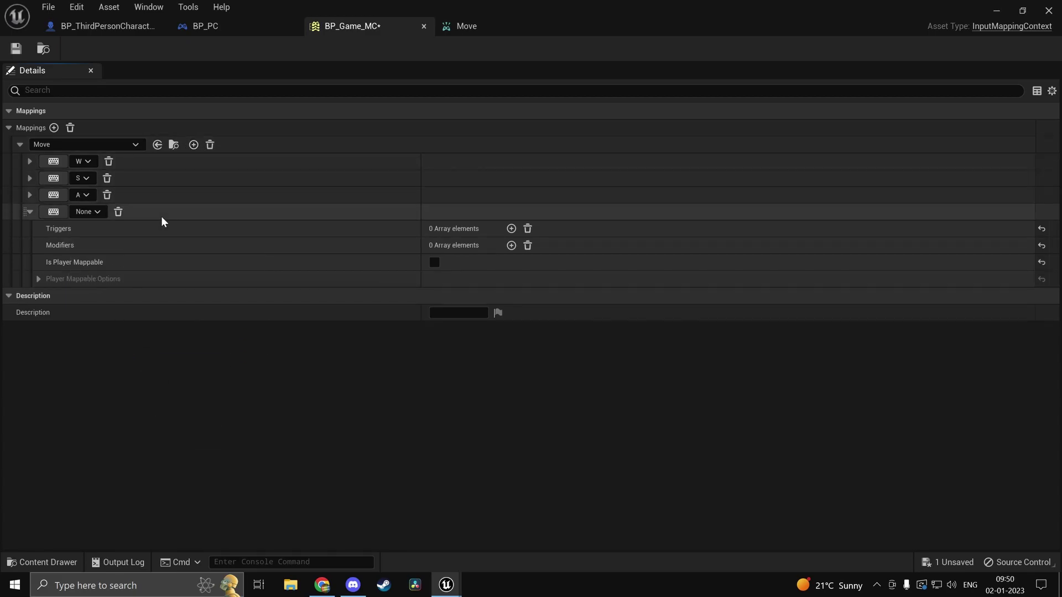
left_click(102, 212)
type("d")
scroll(130, 309, "down", 12)
scroll(135, 327, "down", 8)
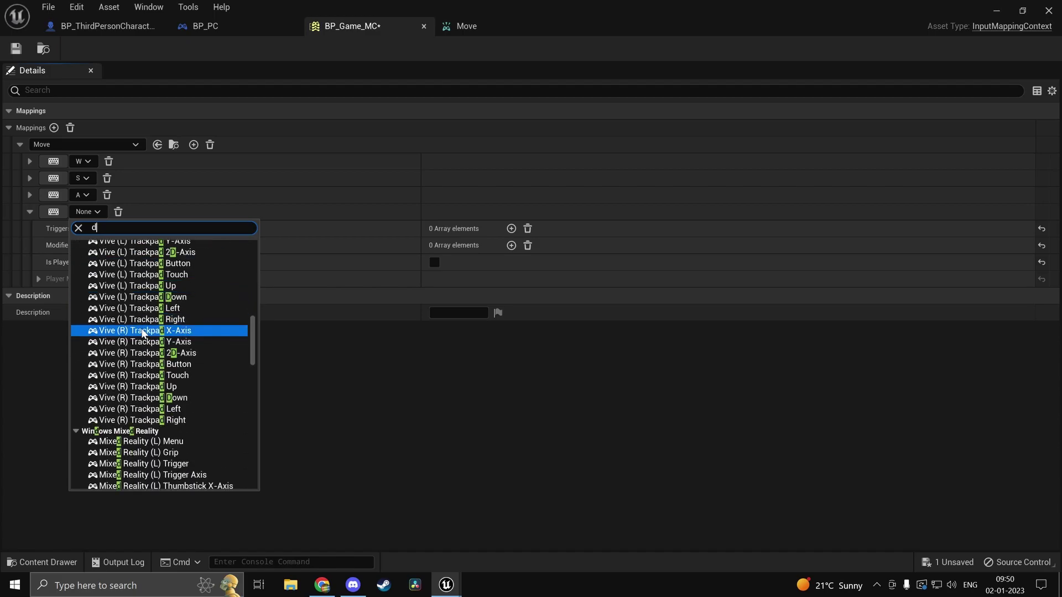
scroll(143, 340, "up", 7)
scroll(131, 305, "up", 4)
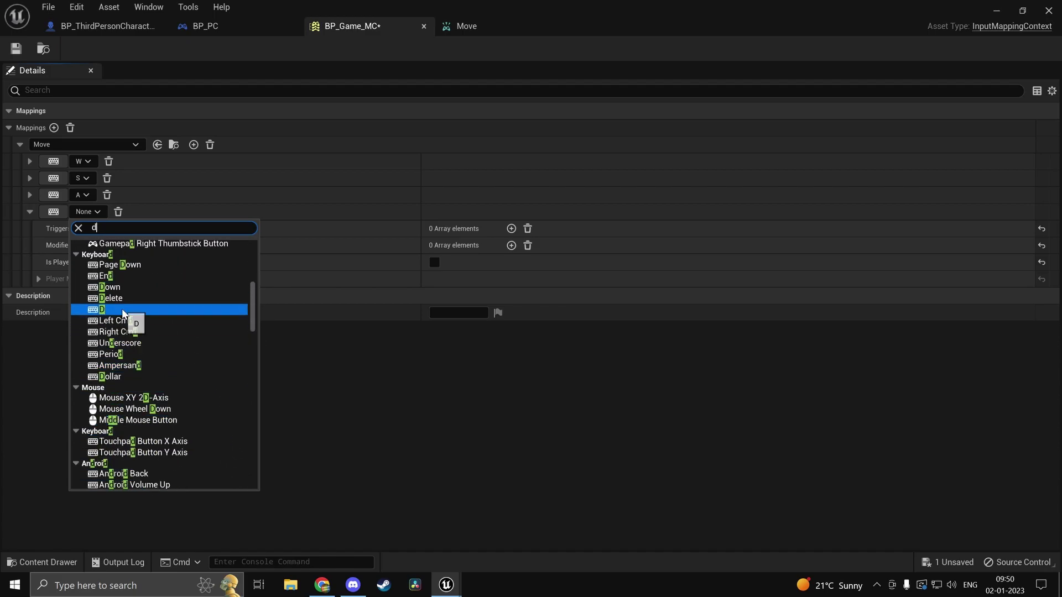
left_click(122, 308)
left_click(30, 212)
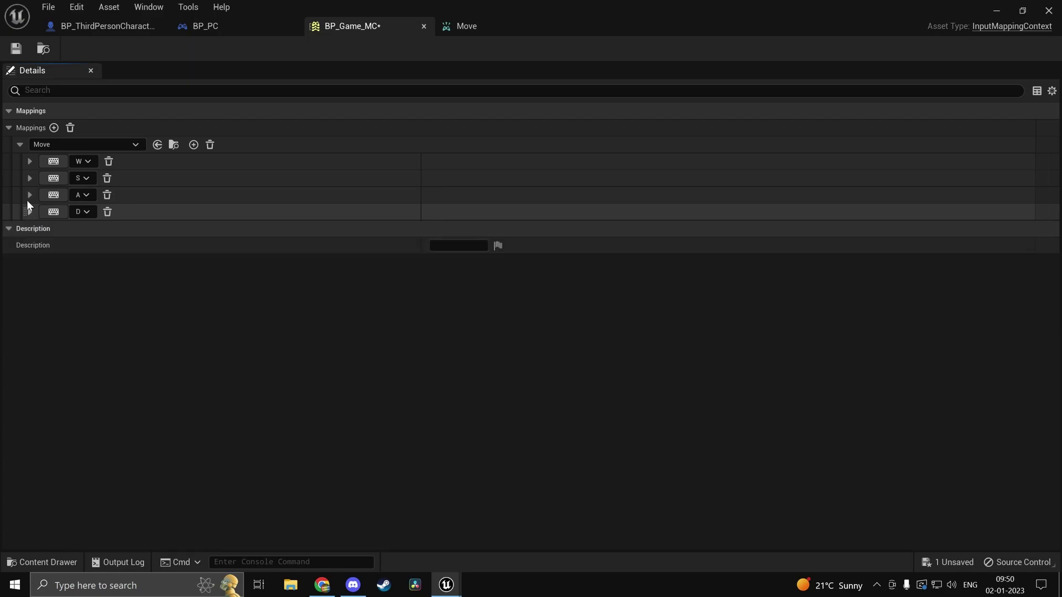
left_click(29, 162)
Give the W binding a Swizzle Input Axis Values modifier and save
left_click(30, 245)
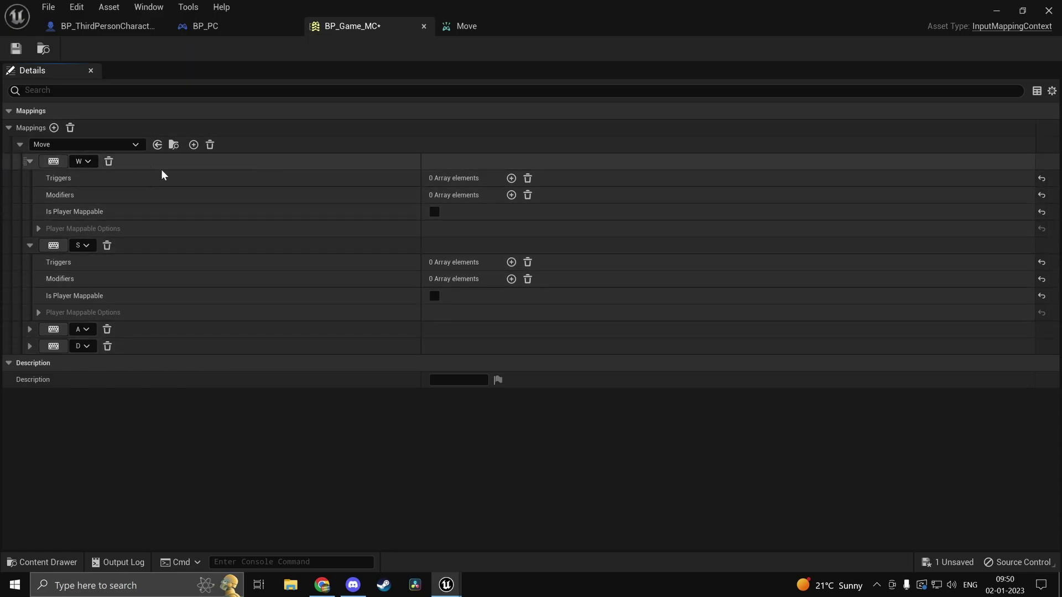
left_click(511, 195)
left_click(451, 211)
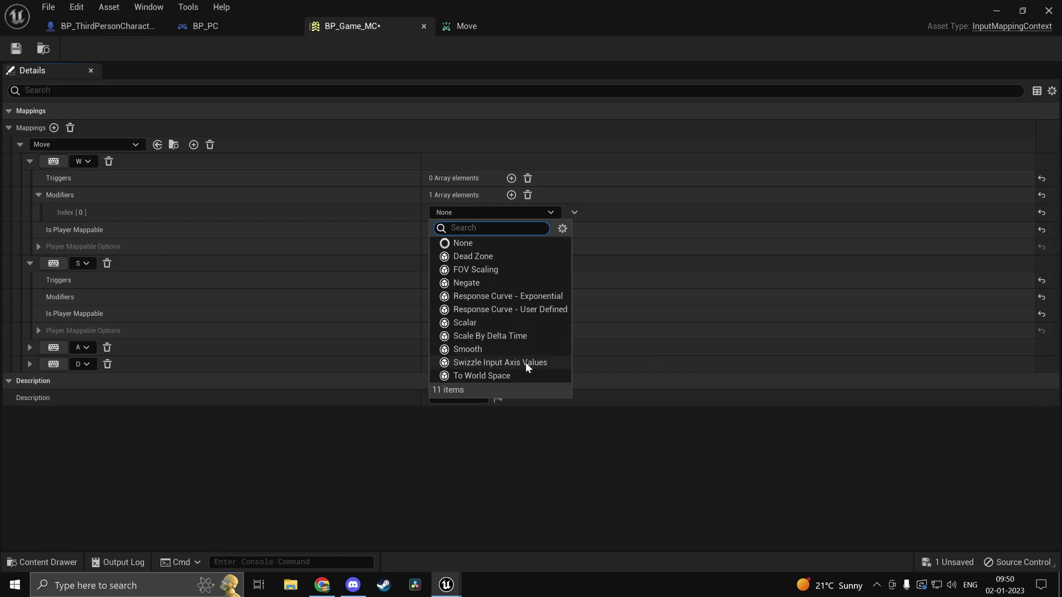
left_click(469, 364)
left_click(17, 49)
Give the S binding Swizzle Input Axis Values and Negate modifiers, then save
left_click(510, 297)
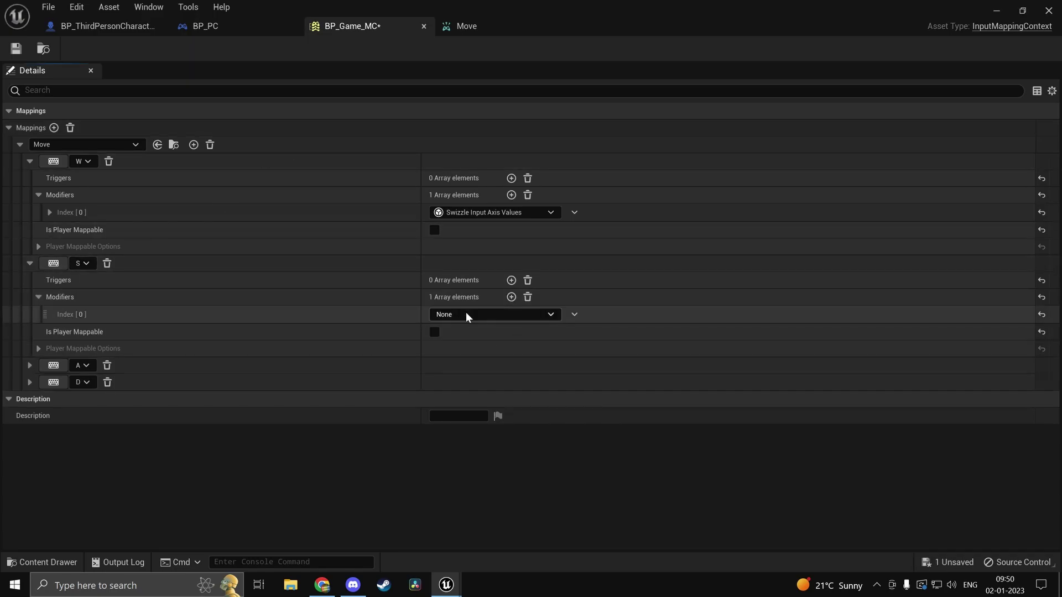
left_click(462, 314)
left_click(498, 465)
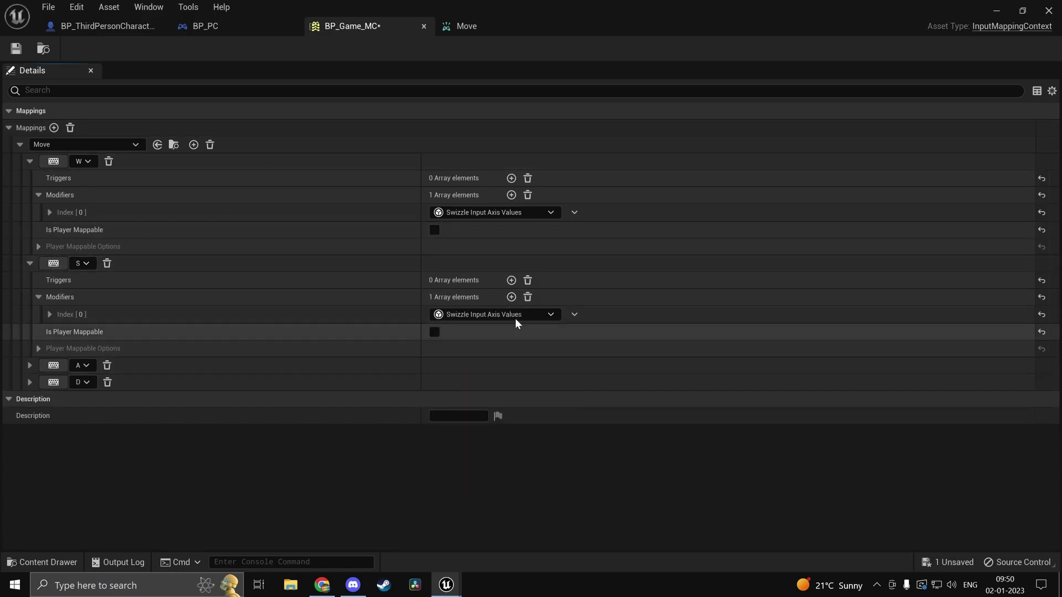
left_click(511, 297)
left_click(521, 332)
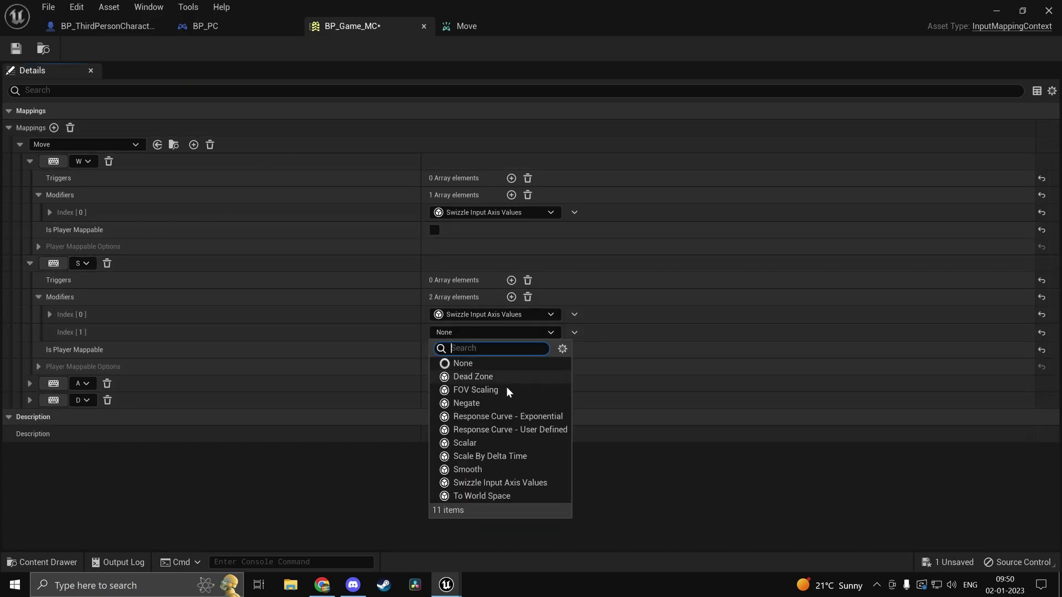
left_click(468, 403)
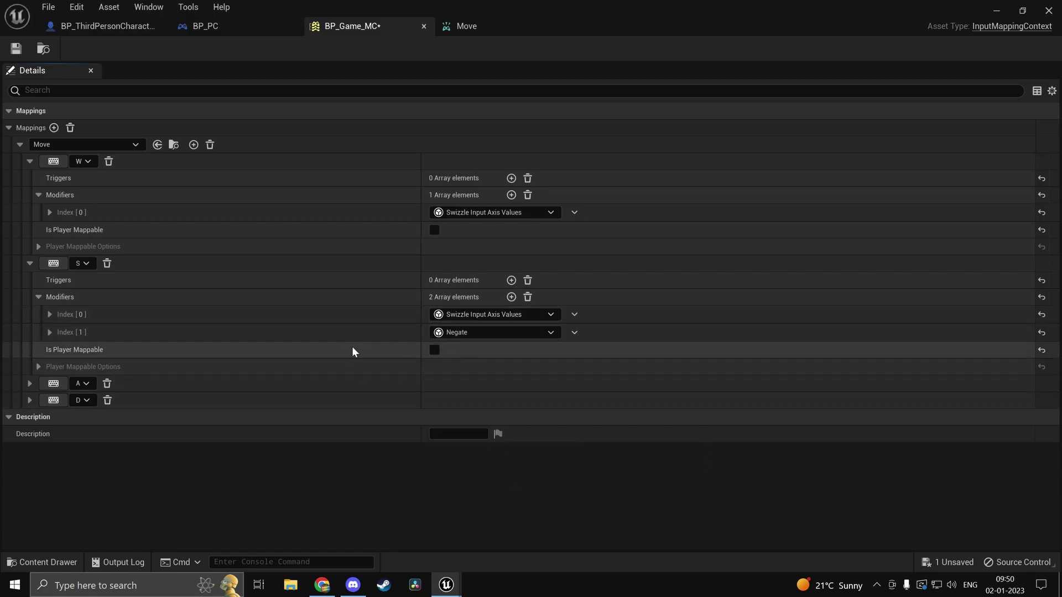
left_click(16, 48)
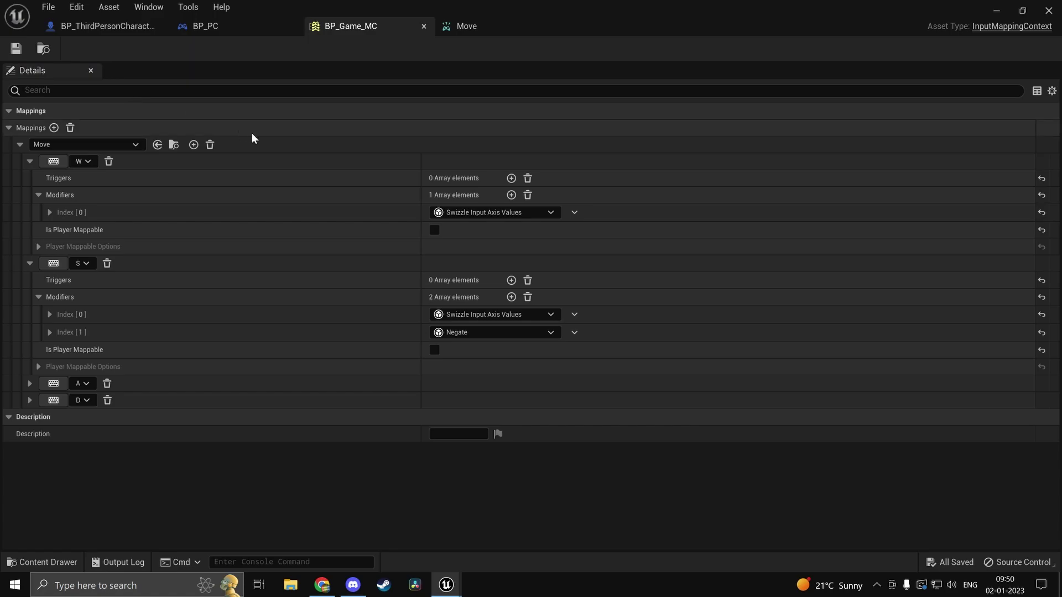
In BP_PC, add a Get EnhancedInputLocalPlayerSubsystem node and delete Event Tick
left_click(118, 27)
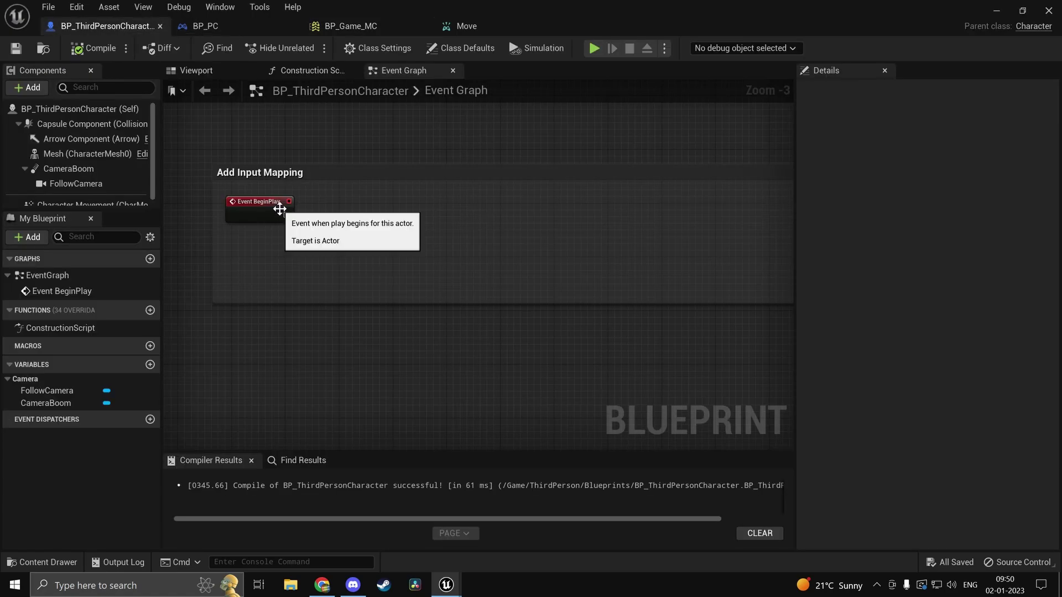
left_click(243, 26)
right_click(338, 306)
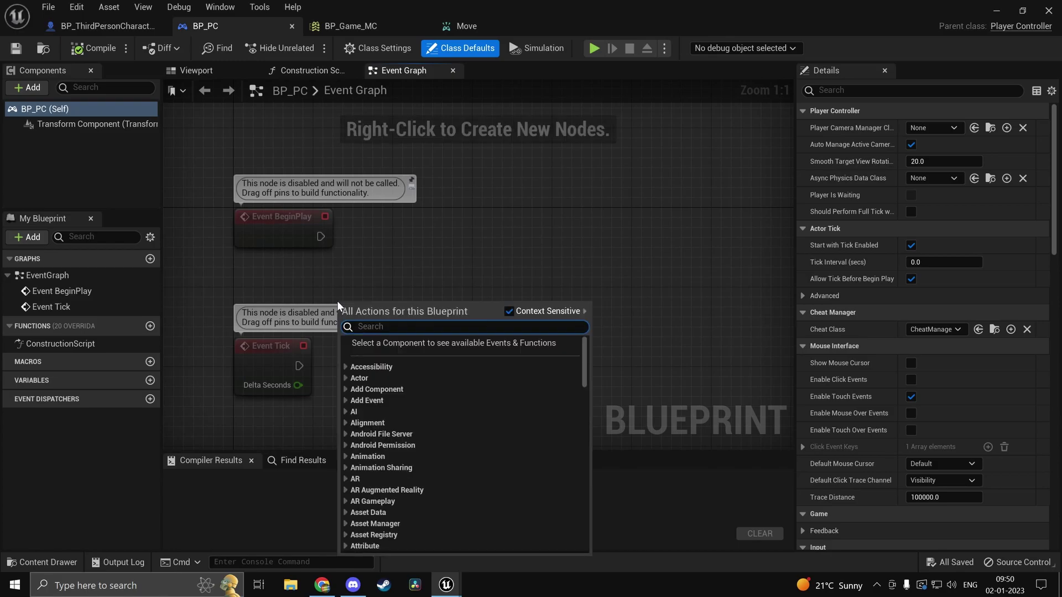
type("enhanced")
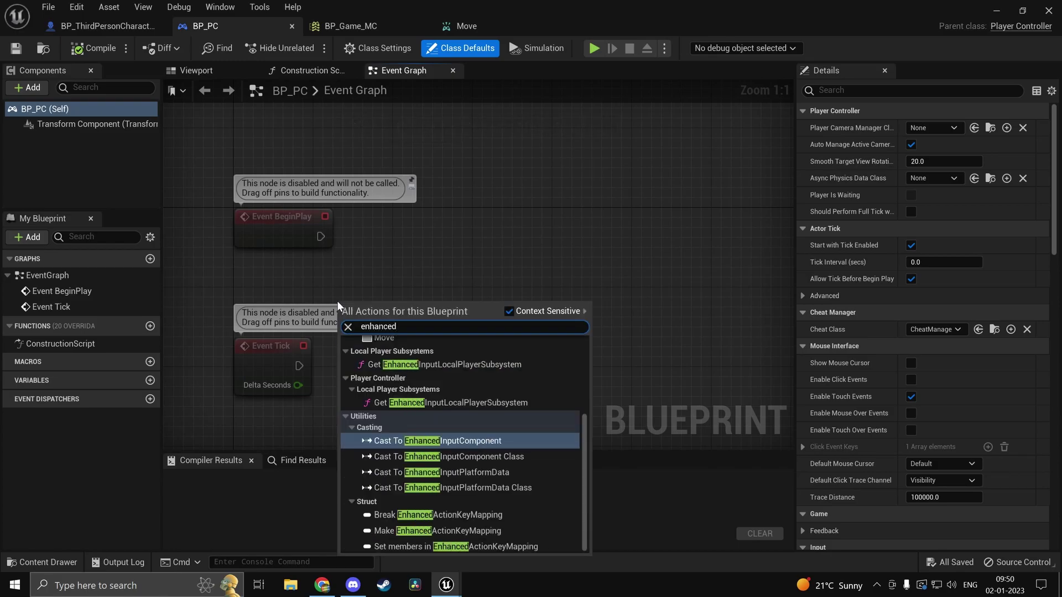
key("Up")
key("Return")
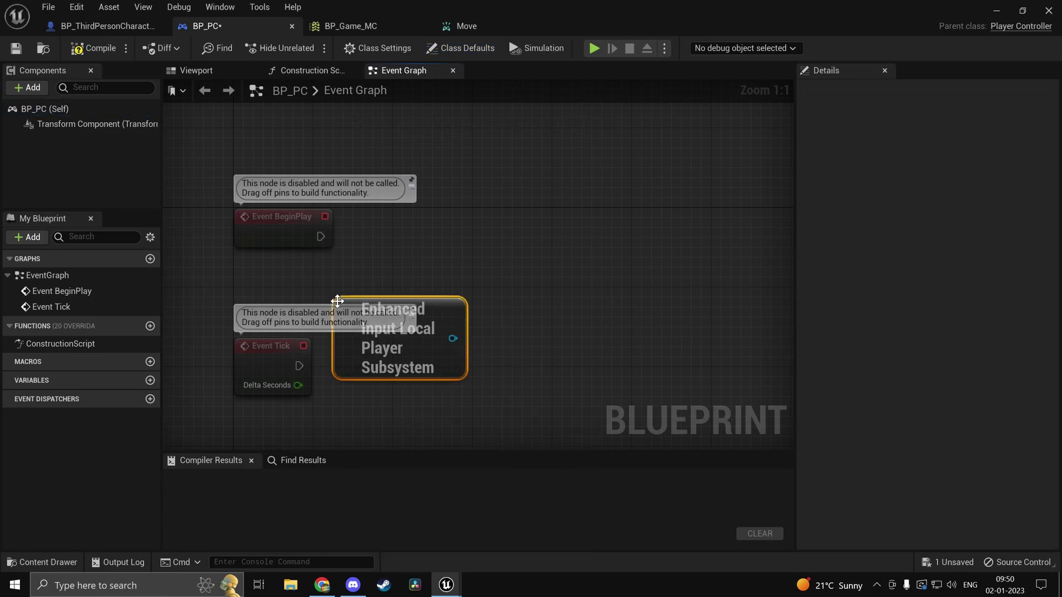
right_click_drag(450, 347, 412, 374)
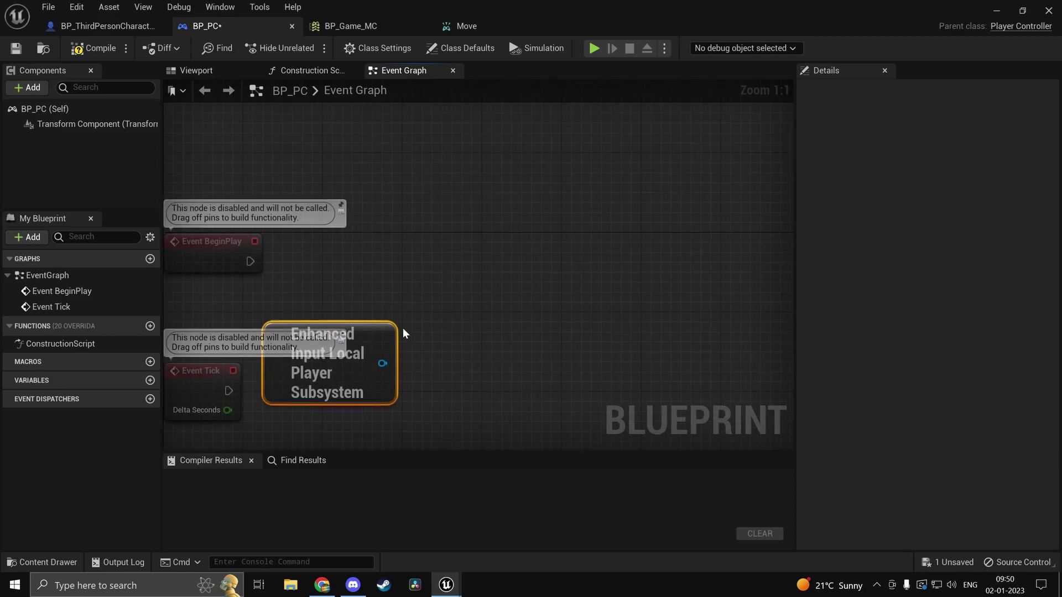
left_click_drag(353, 339, 246, 316)
right_click_drag(246, 315, 376, 281)
left_click(354, 379)
key("Delete")
Wire BeginPlay to an Add Mapping Context node using BP_Game_MC, and compile
left_click_drag(412, 314, 514, 288)
type("add ma")
key("Down")
key("Return")
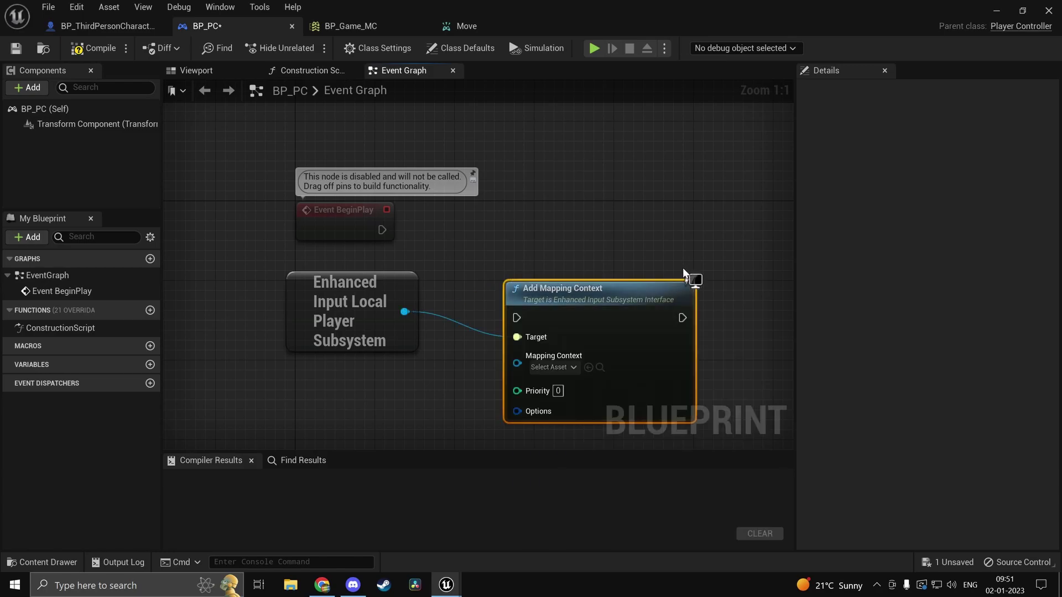
left_click_drag(419, 232, 382, 230)
left_click_drag(635, 206, 625, 237)
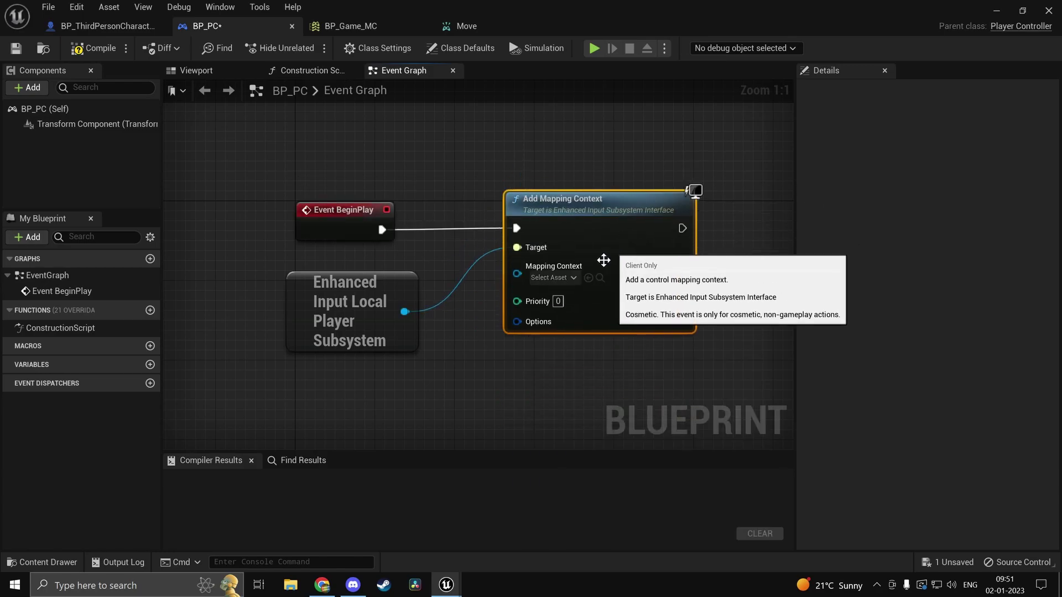
left_click(552, 278)
left_click(630, 344)
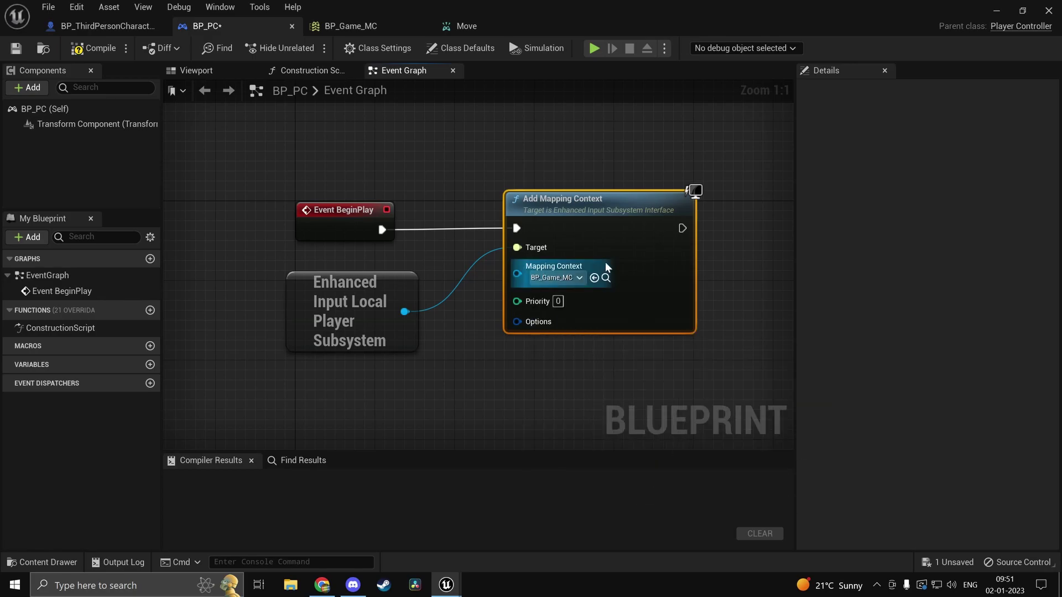
left_click(94, 48)
left_click(105, 26)
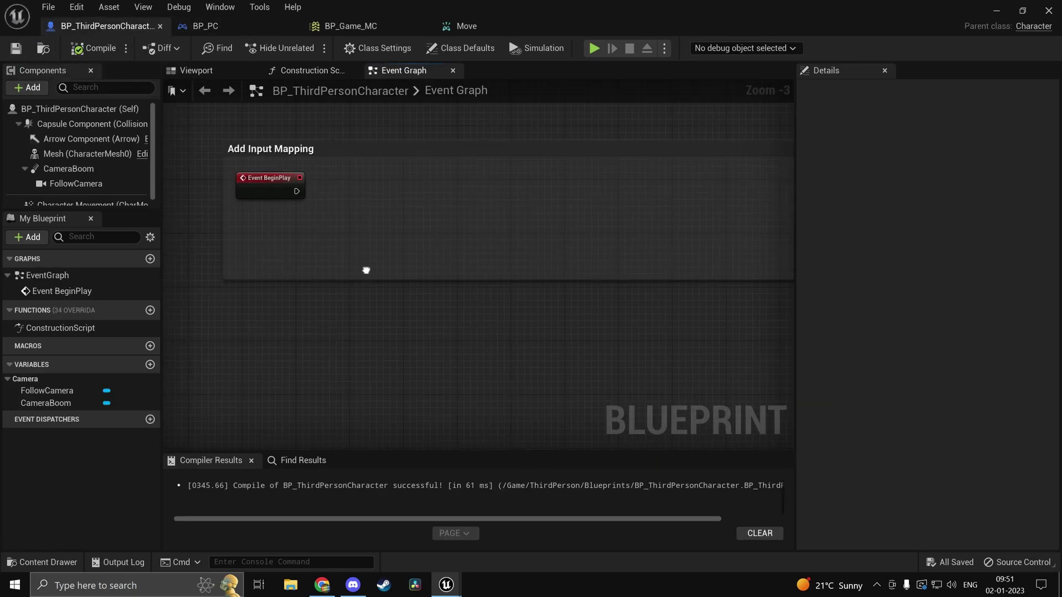
Search for Move nodes, add a Move action value node by mistake, then delete it
right_click(288, 253)
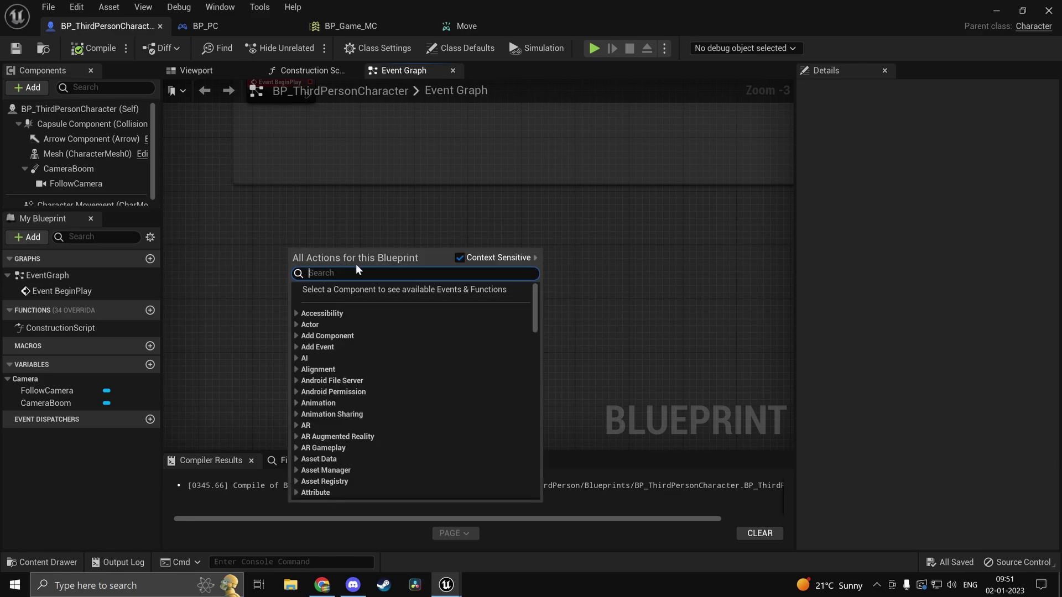
type("move")
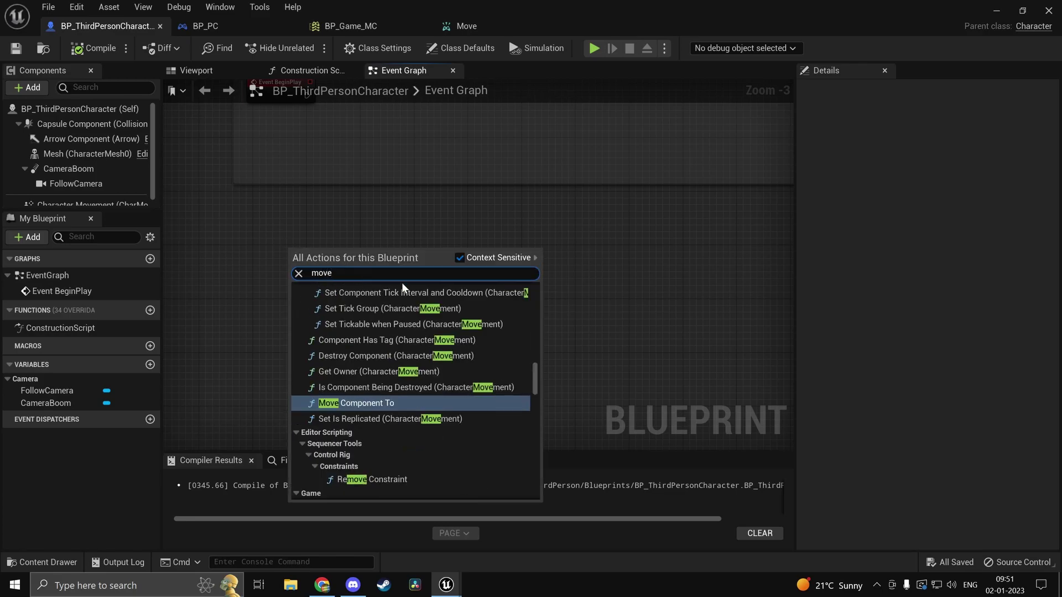
scroll(420, 376, "down", 3)
scroll(437, 393, "up", 8)
scroll(492, 367, "up", 2)
scroll(465, 395, "down", 2)
scroll(495, 372, "up", 5)
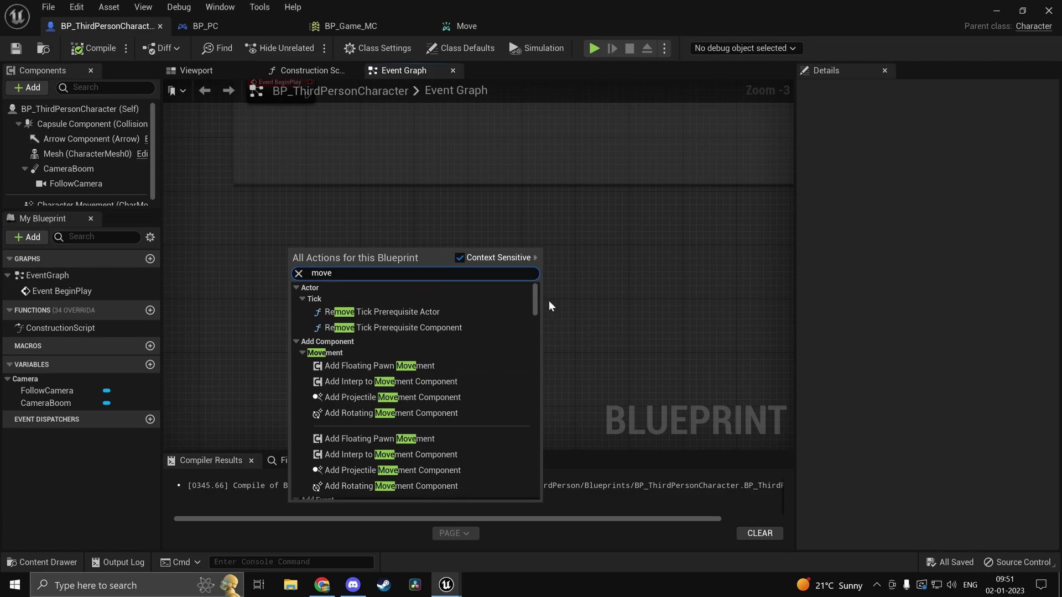
type("acti")
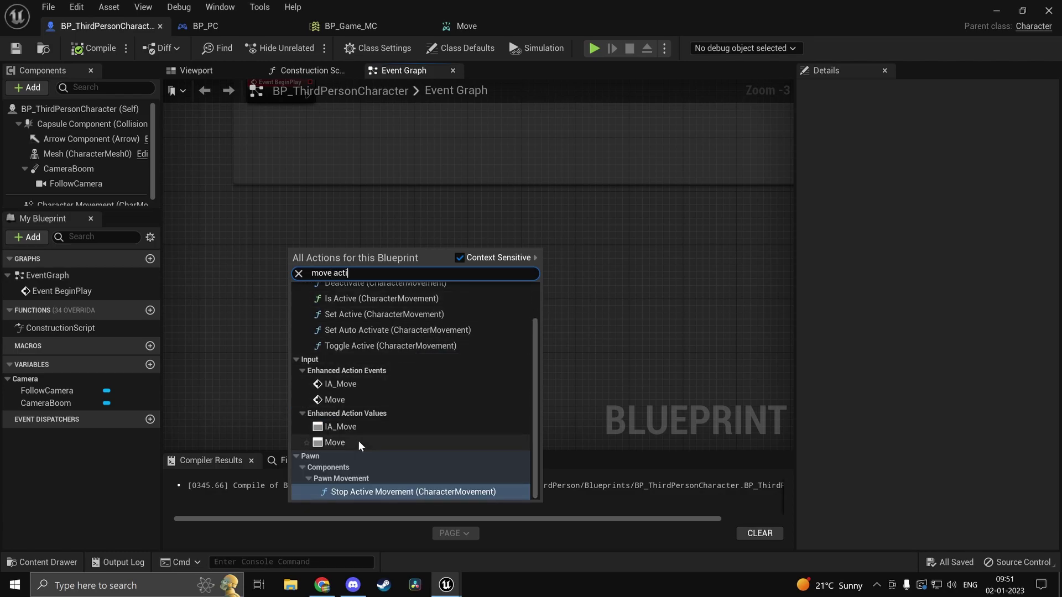
left_click(335, 443)
scroll(301, 252, "up", 2)
key("Delete")
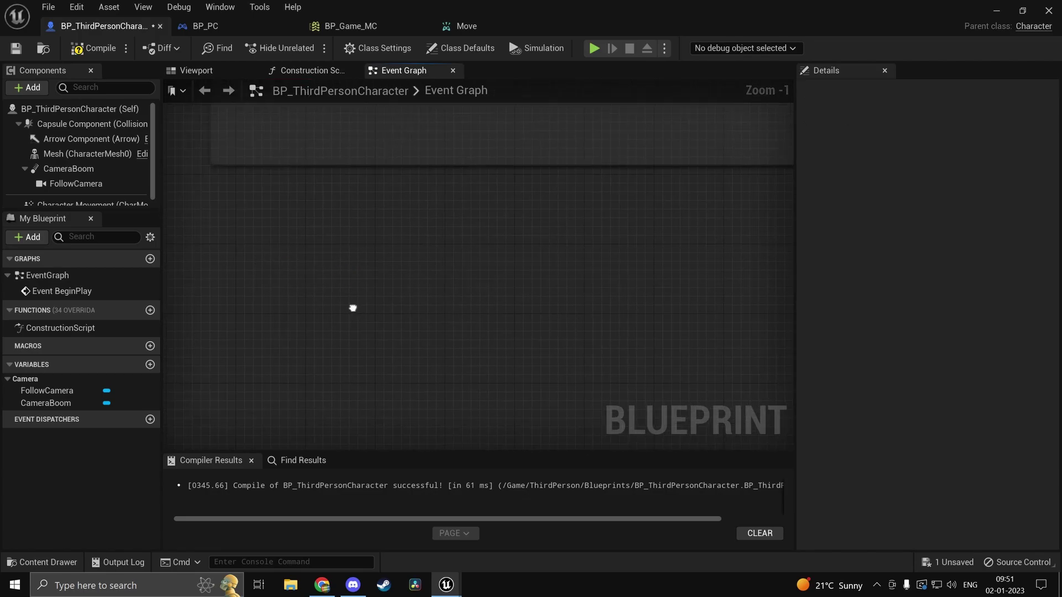
Add the EnhancedInputAction Move event and wire a Print String to its Triggered output
right_click(342, 307)
type("move")
scroll(553, 508, "down", 5)
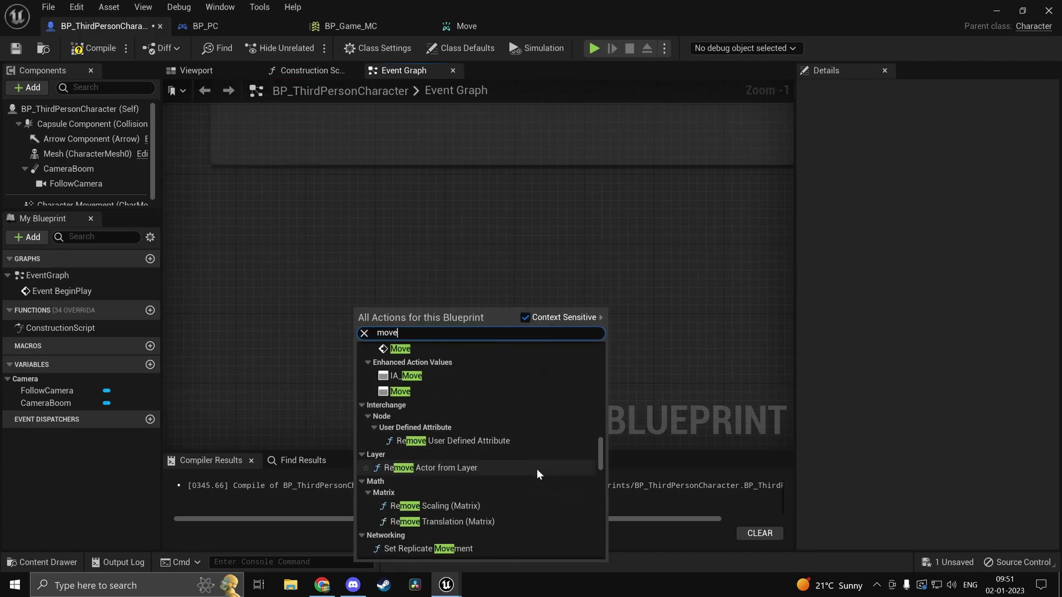
left_click(427, 387)
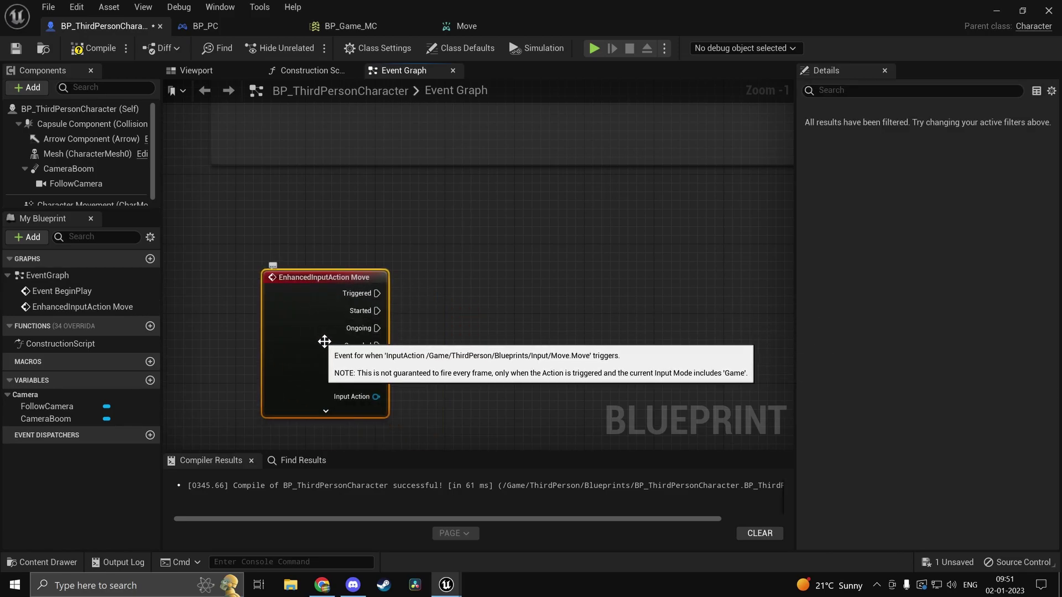
left_click_drag(444, 304, 451, 303)
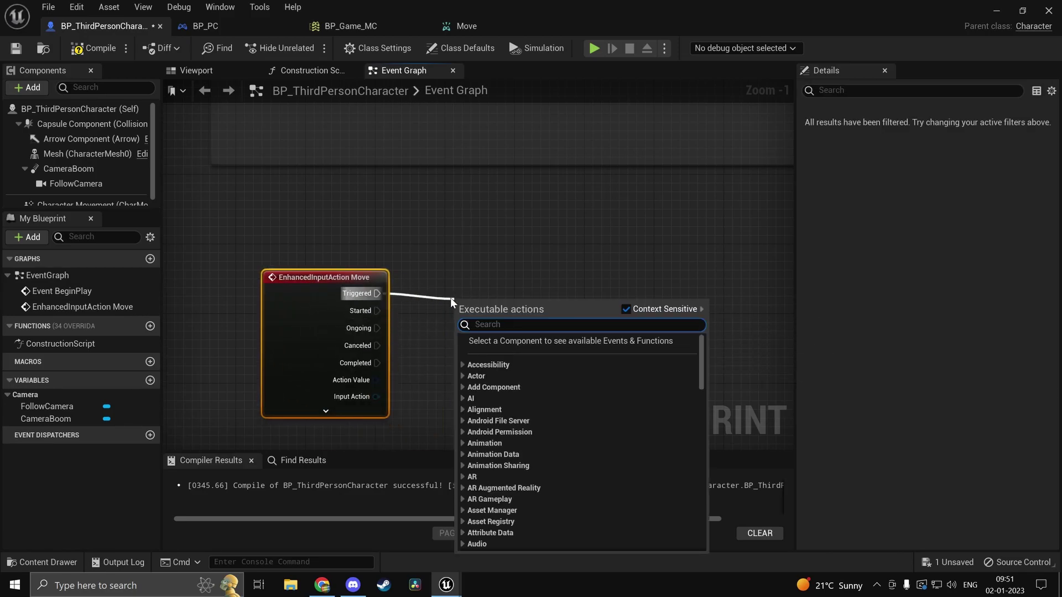
type("print")
key("Return")
left_click_drag(480, 338, 611, 302)
Play-test the level twice to see the Move event printing Hello
left_click(991, 9)
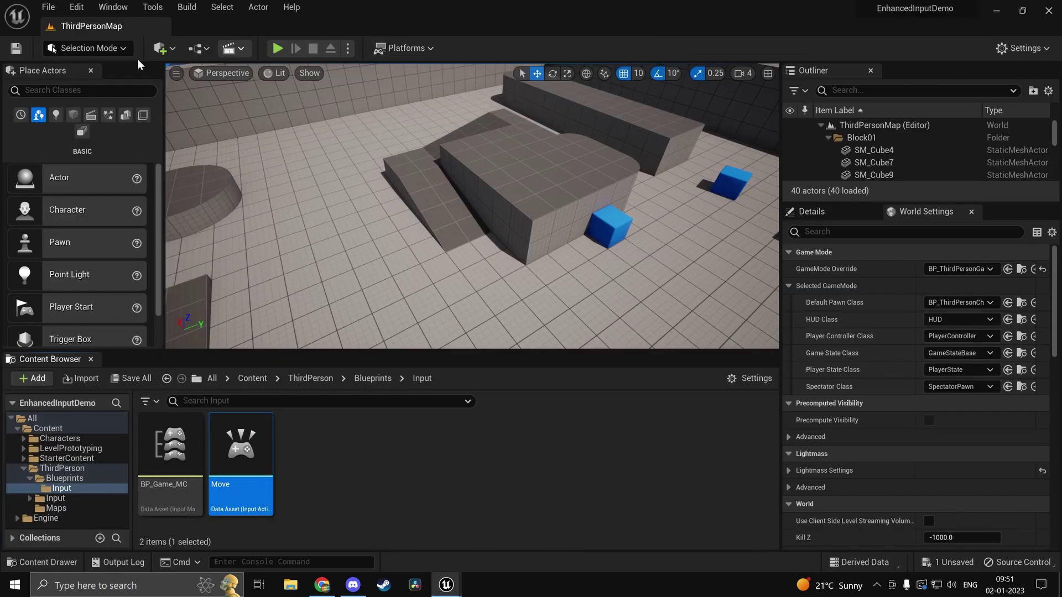
left_click(278, 47)
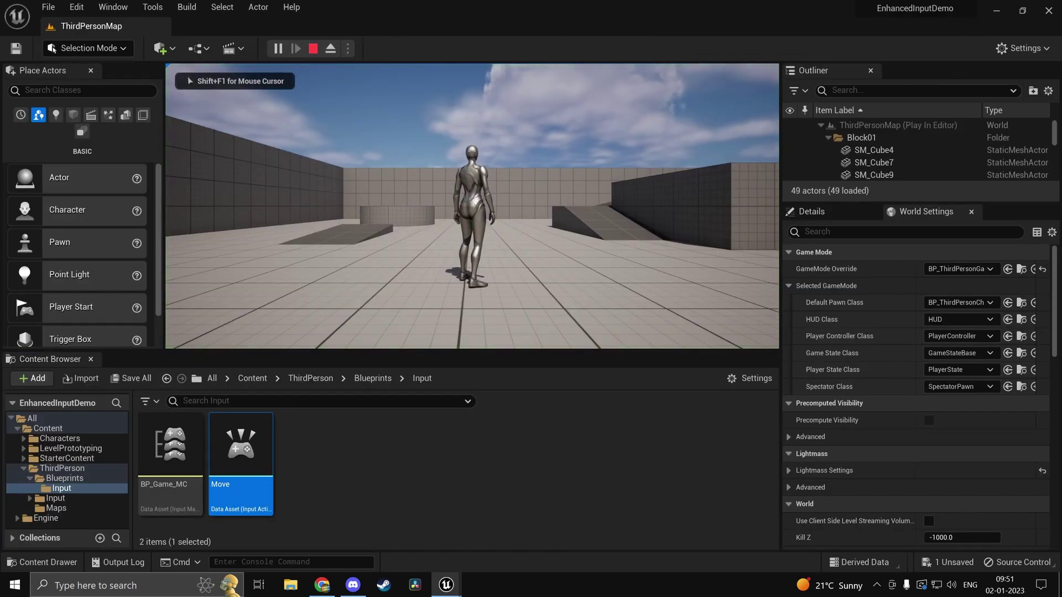
key("Escape")
left_click(278, 47)
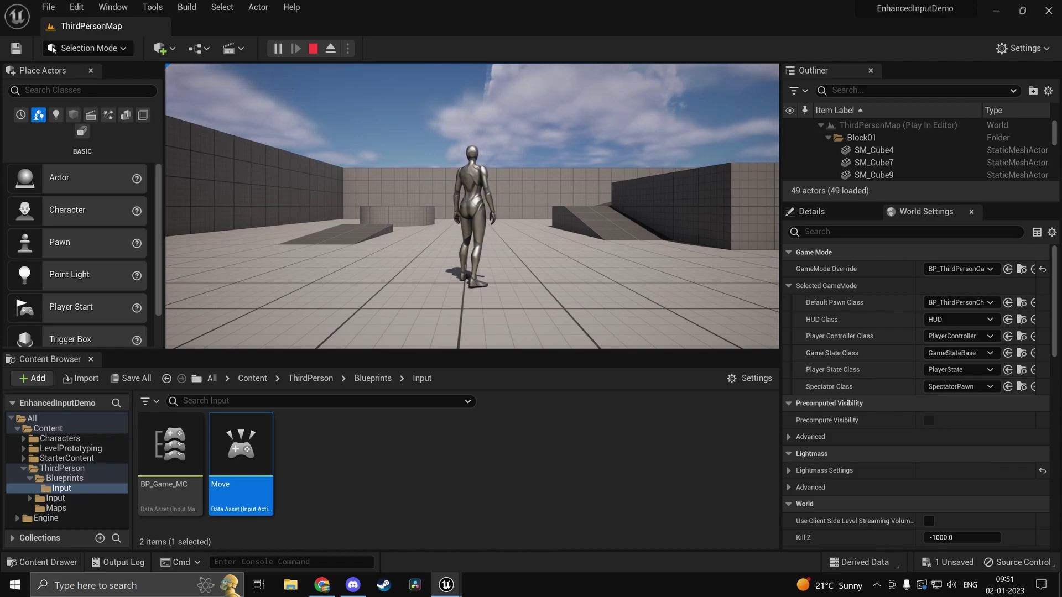
key("Escape")
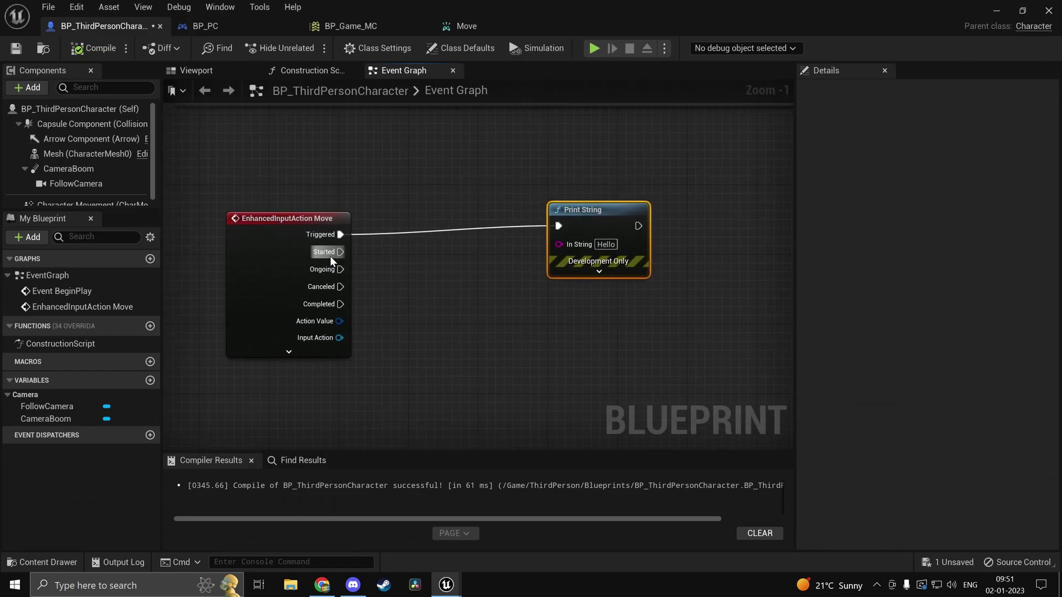
Also wire the Move event's Started pin into the Print String and play-test again
left_click_drag(332, 255, 558, 226)
left_click(996, 8)
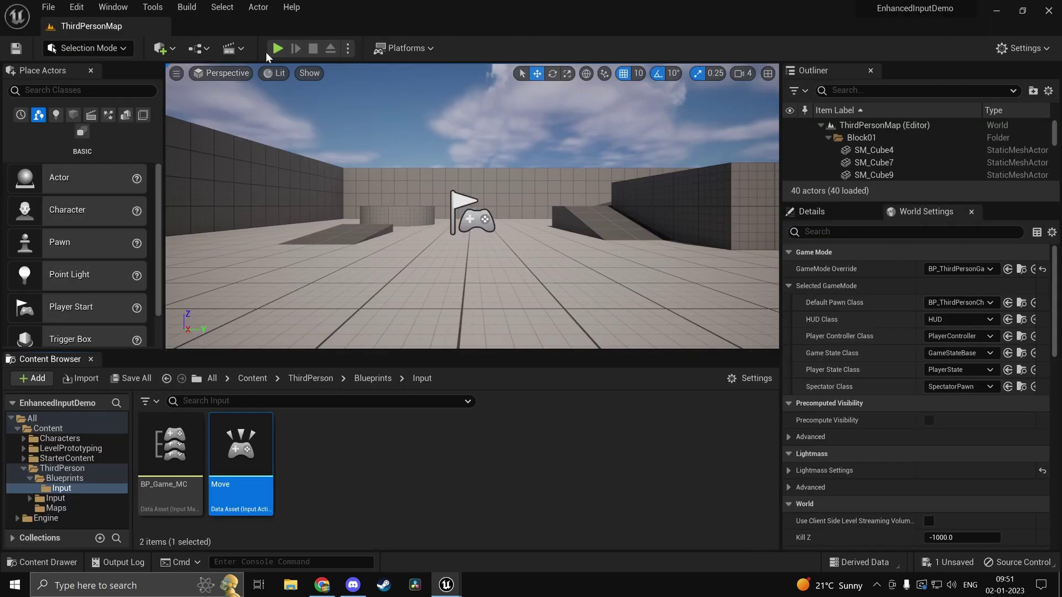
left_click(270, 49)
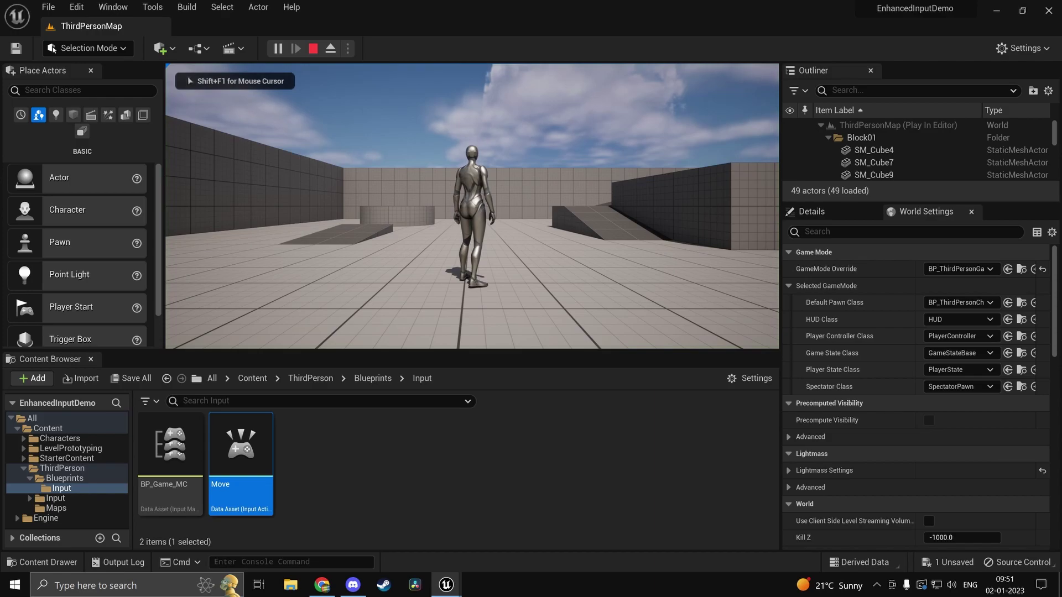
key("Escape")
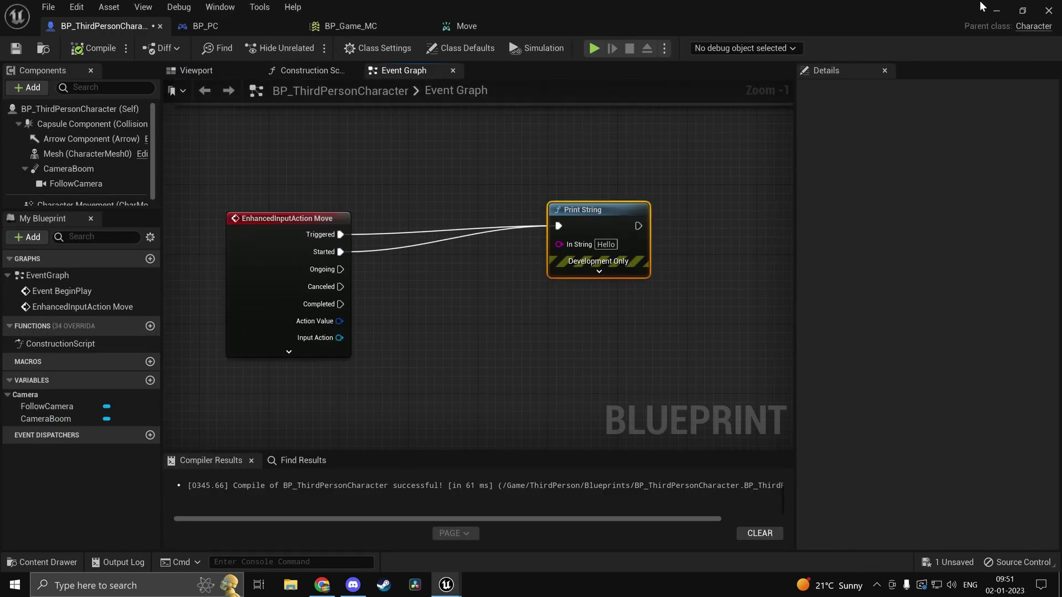
Set the Player Controller Class to BP_PC and play-test with the game view focused
left_click(996, 10)
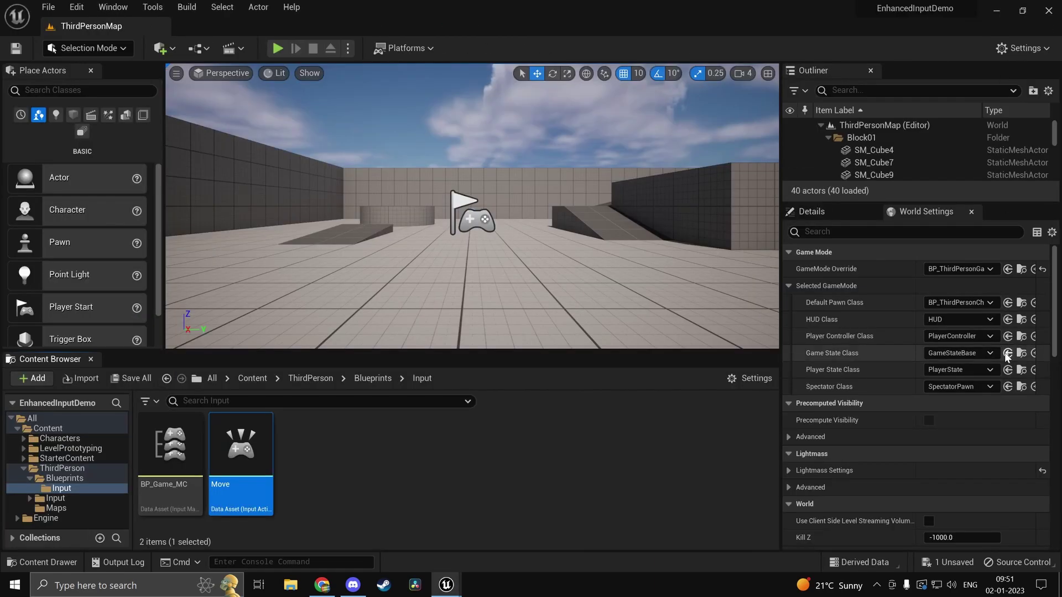
left_click(956, 336)
left_click(929, 381)
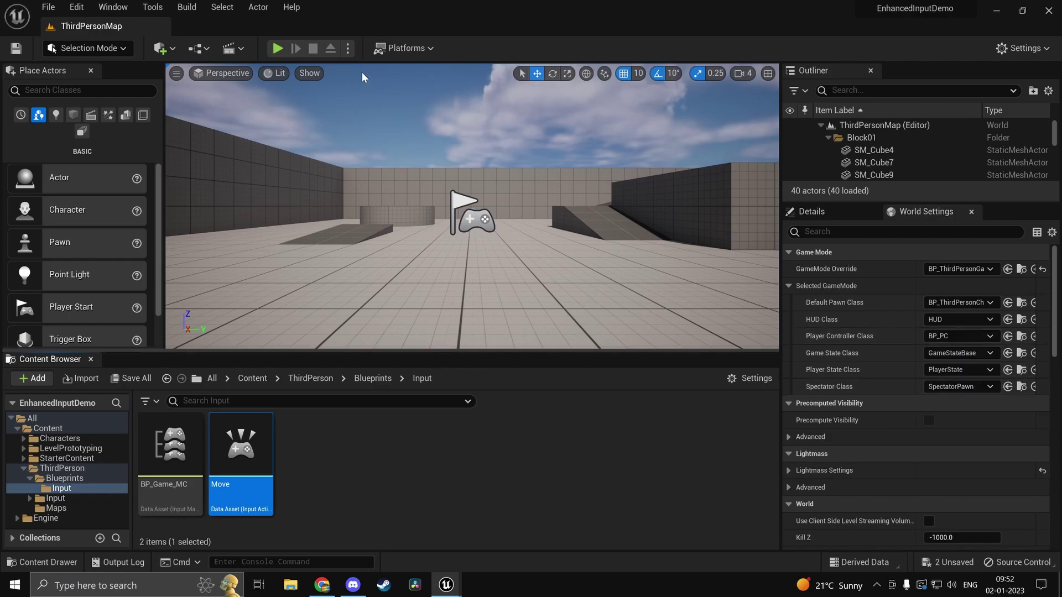
left_click(278, 48)
left_click(501, 239)
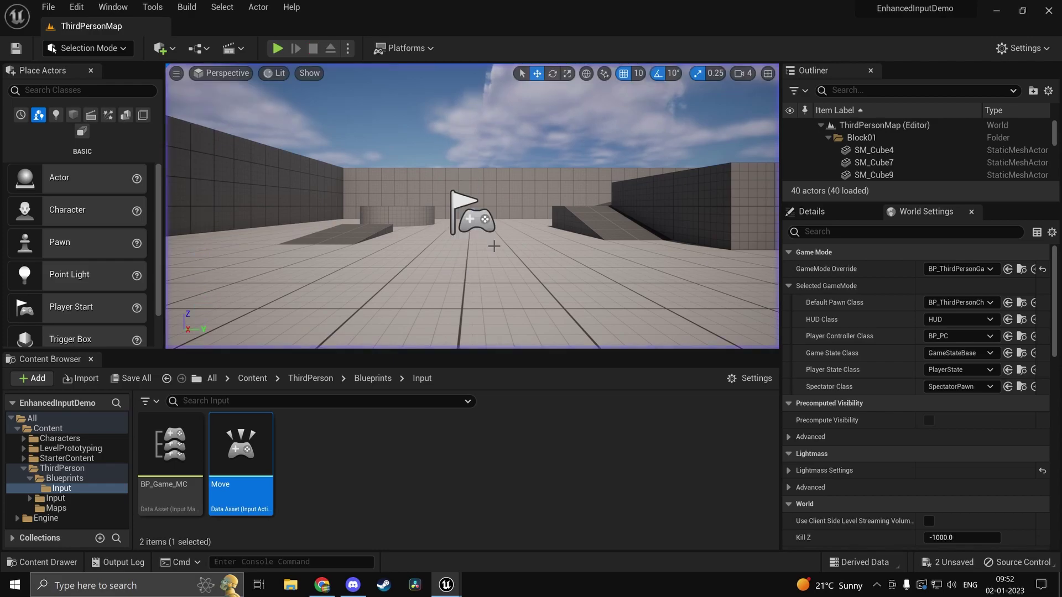
key("alt+Tab")
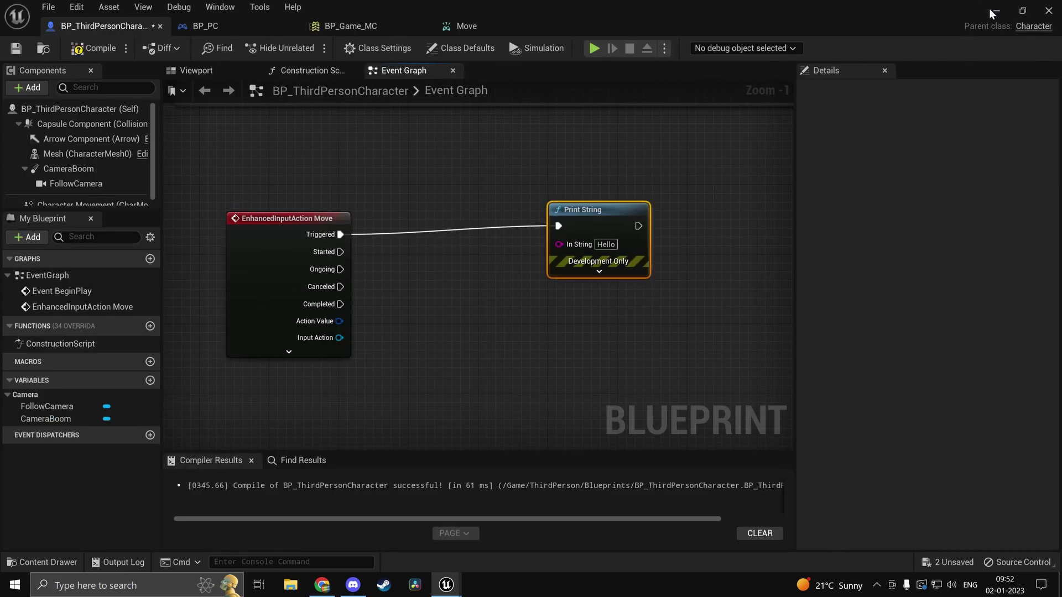
left_click(995, 11)
left_click(312, 89)
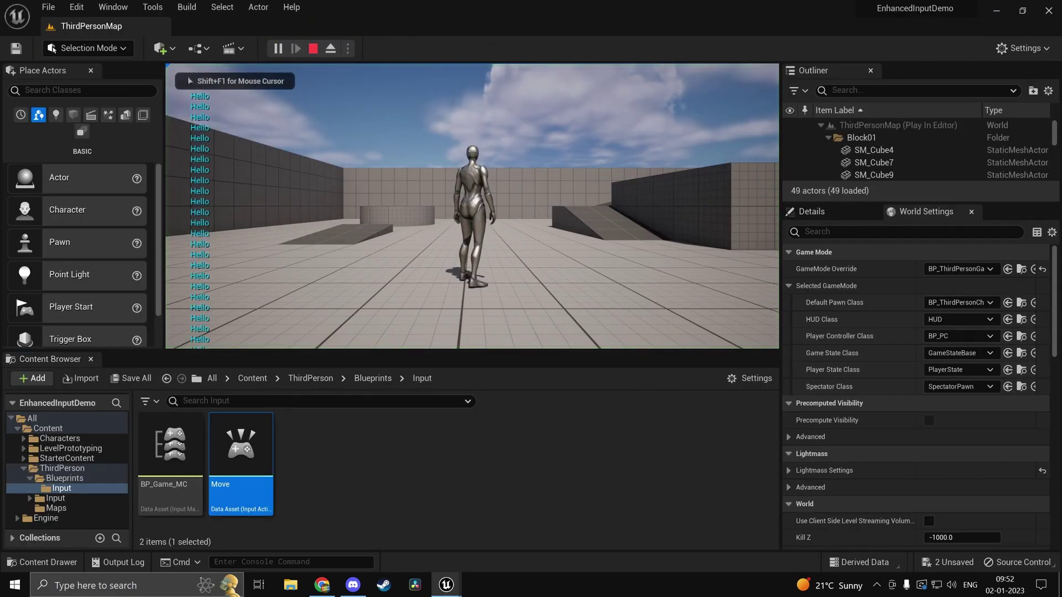
key("Escape")
Delete the Print String node from the character blueprint's Move event
key("alt+Tab")
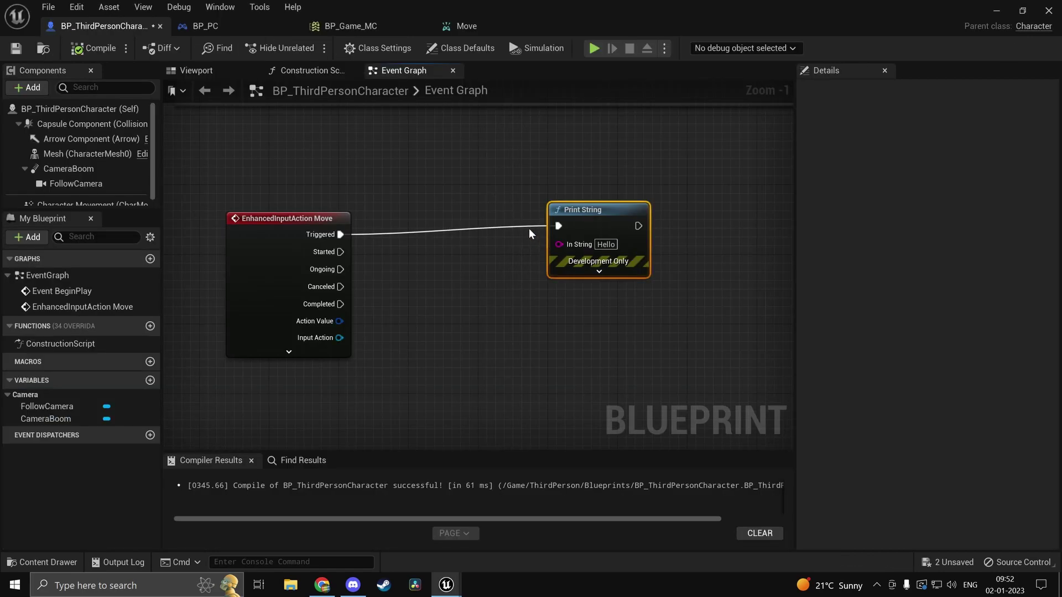
left_click_drag(712, 336, 712, 337)
key("Delete")
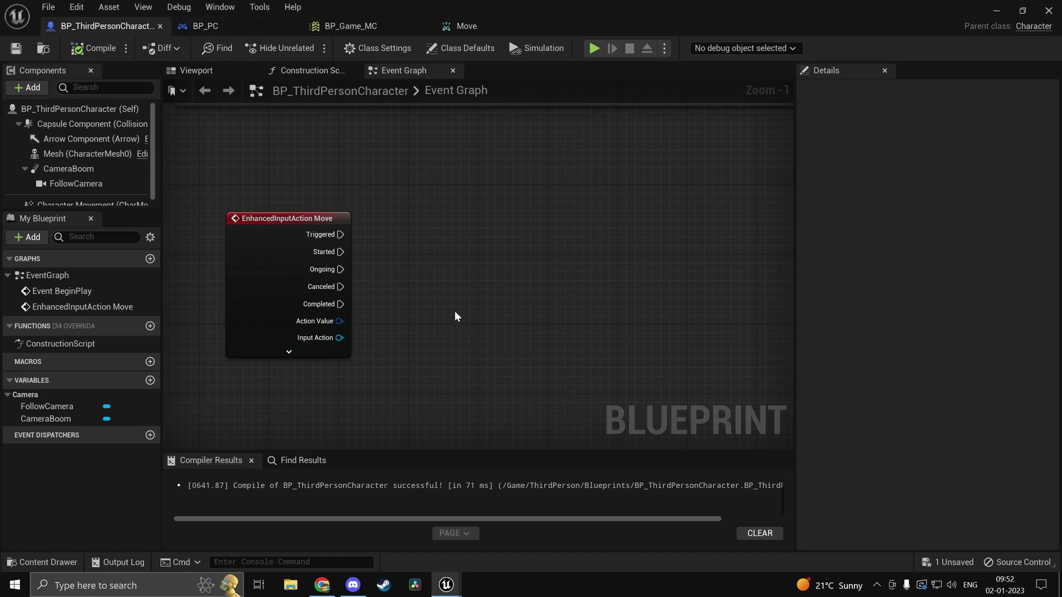
Split Move's Action Value pin and print Action Value X from the Triggered output
right_click(339, 321)
left_click(387, 422)
right_click_drag(364, 351, 301, 402)
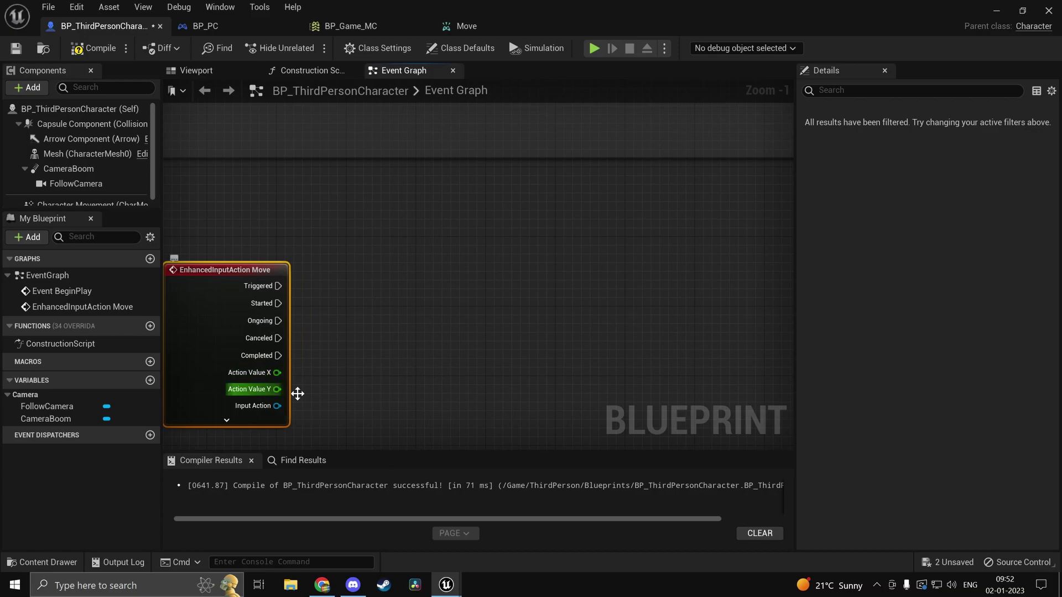
right_click(403, 296)
type("print")
key("Return")
left_click_drag(410, 312, 294, 297)
left_click_drag(410, 331, 277, 372)
Play-test twice to confirm 1.0 prints repeatedly, then stop playing
left_click(984, 13)
left_click(278, 48)
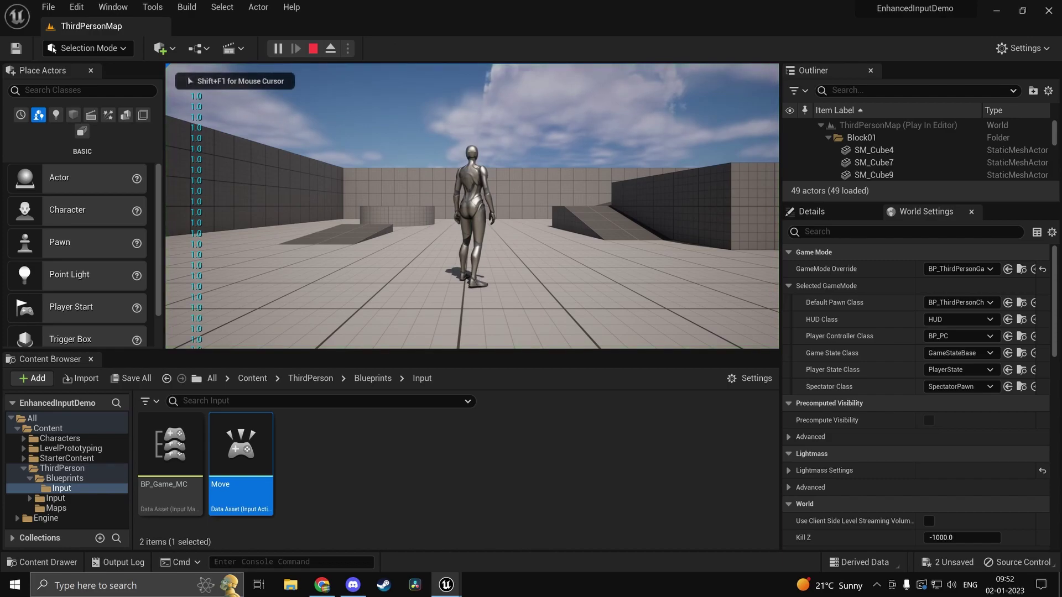
key("Escape")
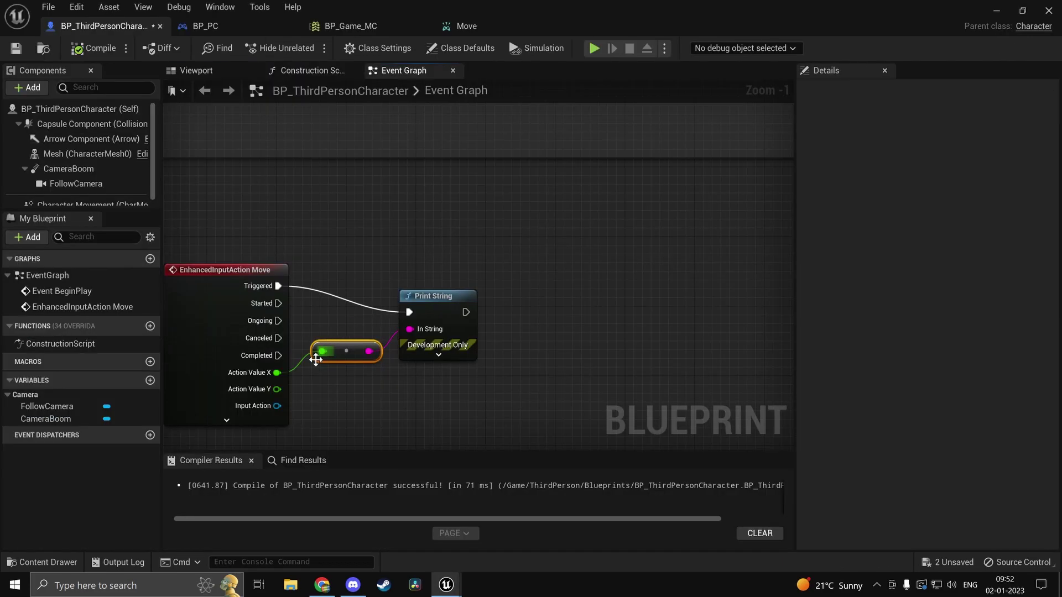
left_click(997, 11)
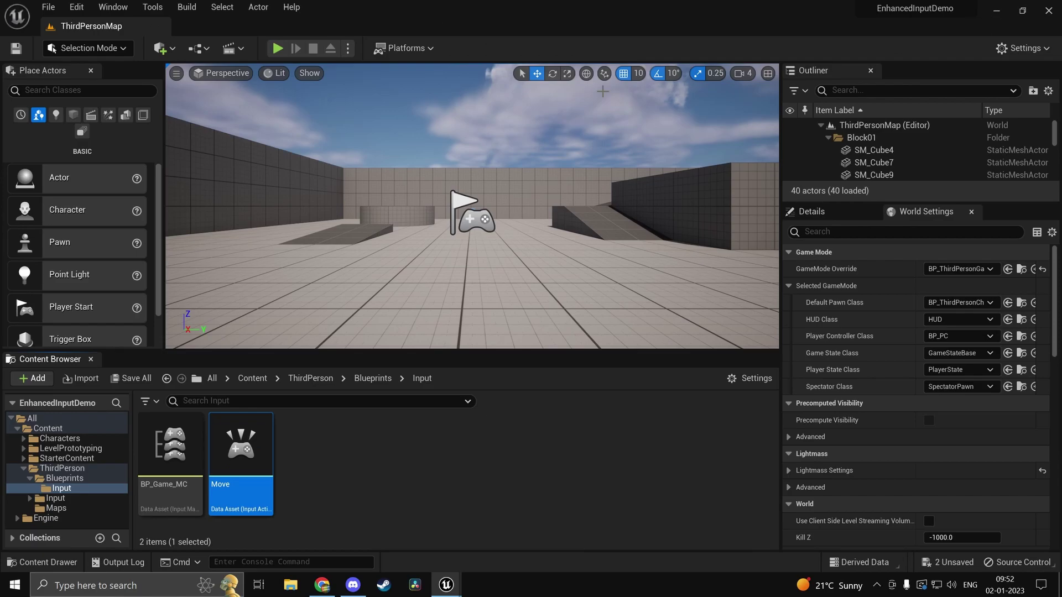
left_click(277, 48)
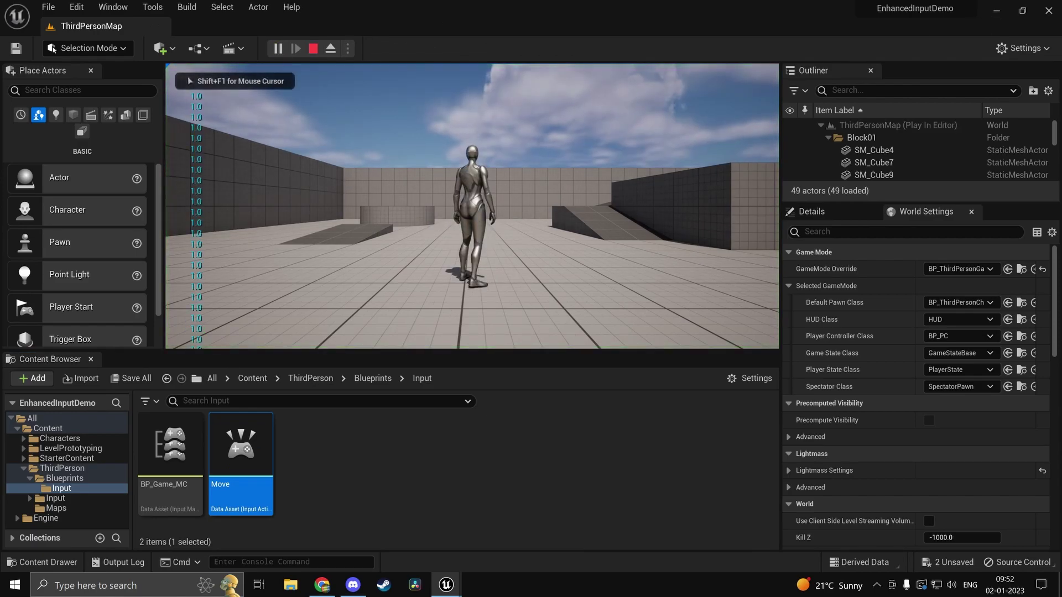
key("Escape")
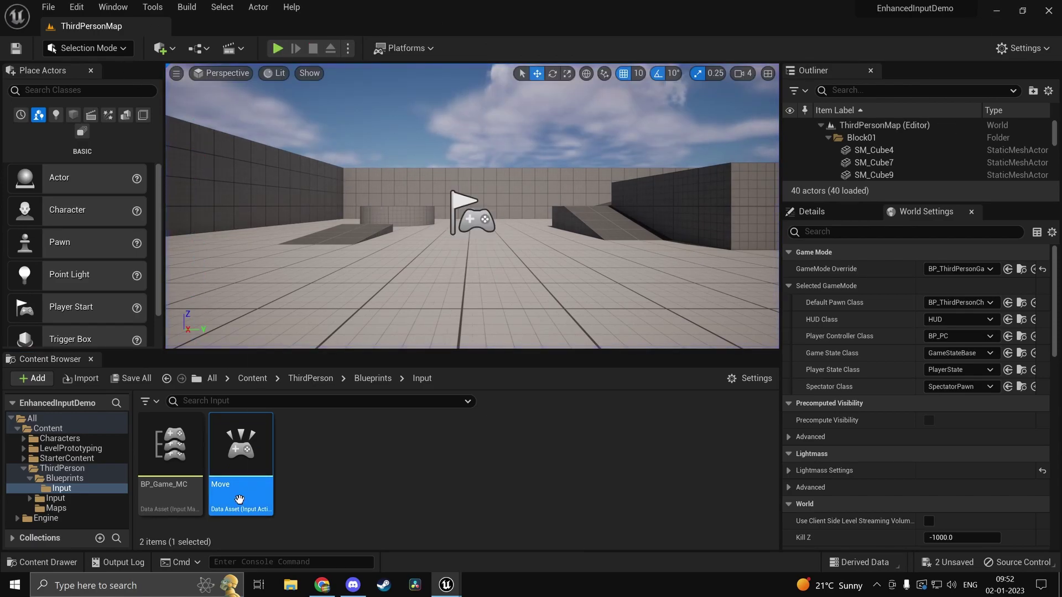
Open BP_Game_MC and give the A key mapping a Negate modifier
double_click(171, 449)
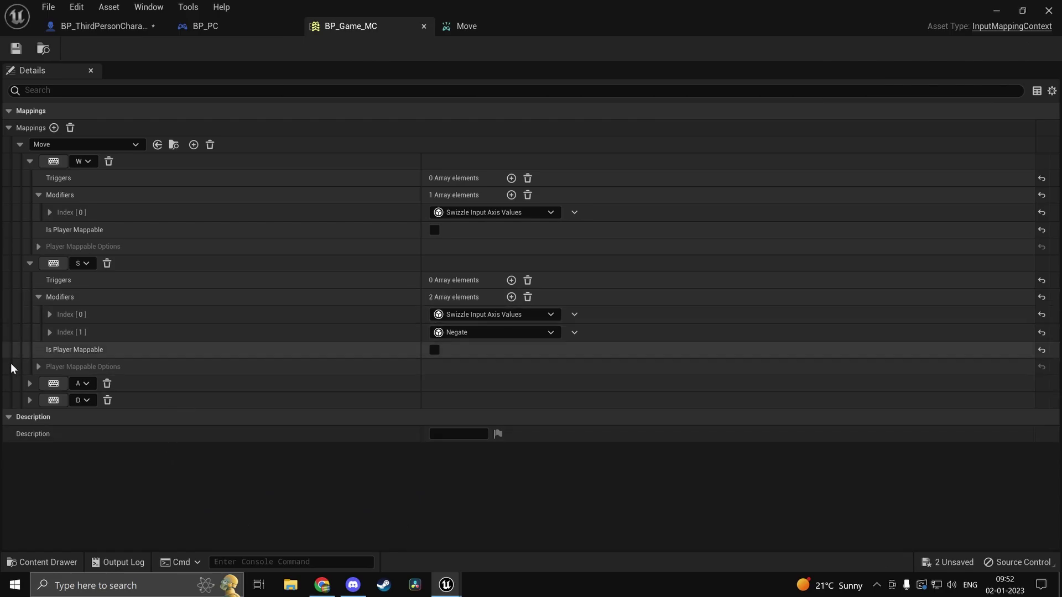
left_click(30, 401)
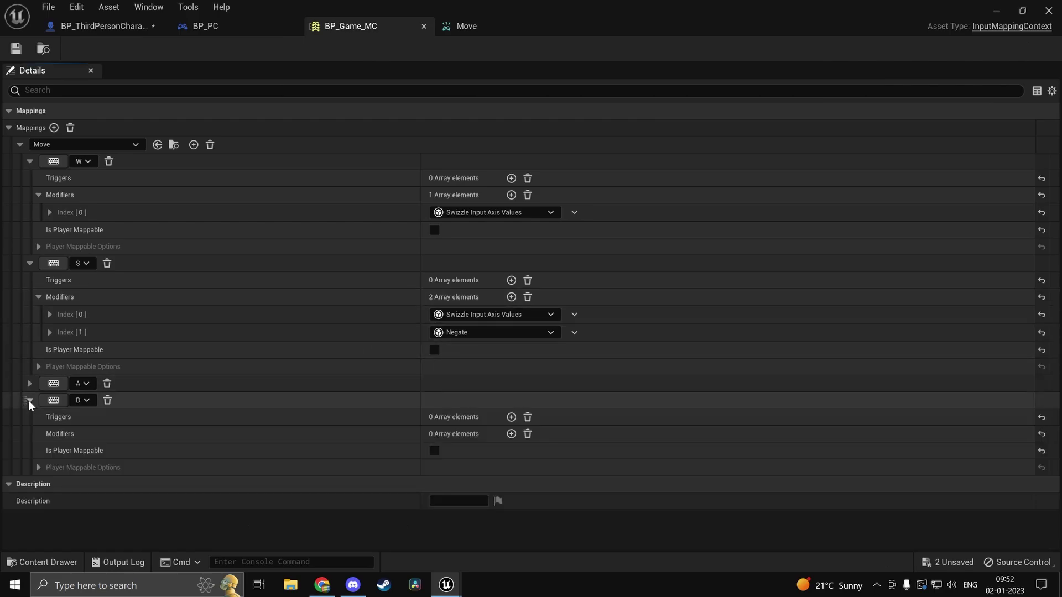
left_click(29, 383)
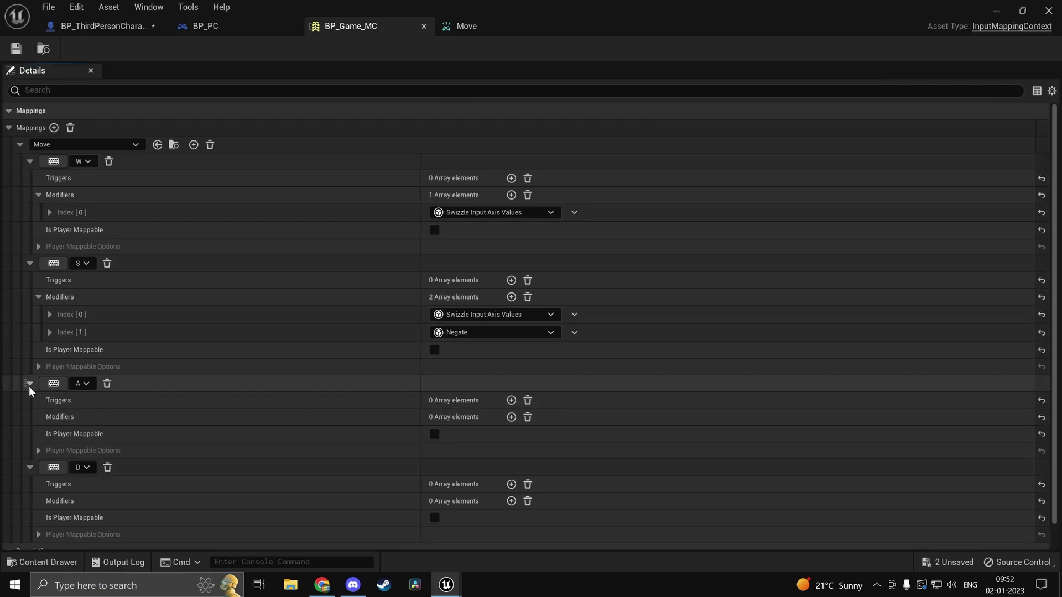
left_click(512, 417)
left_click(497, 435)
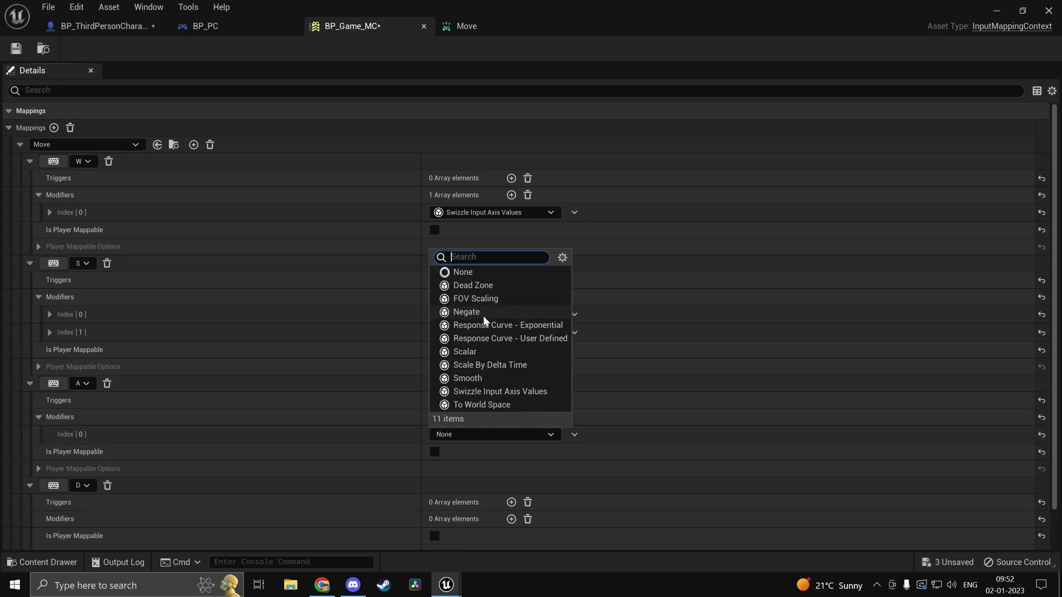
left_click(483, 313)
left_click(105, 26)
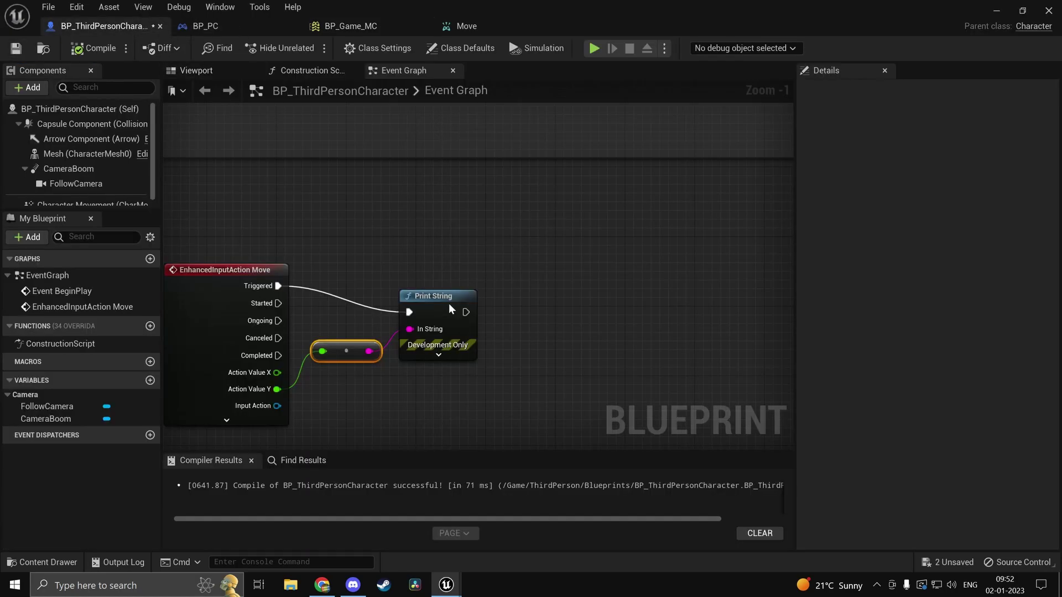
Delete the print nodes, compile, and add an Add Movement Input driven by Move's Triggered
key("Delete")
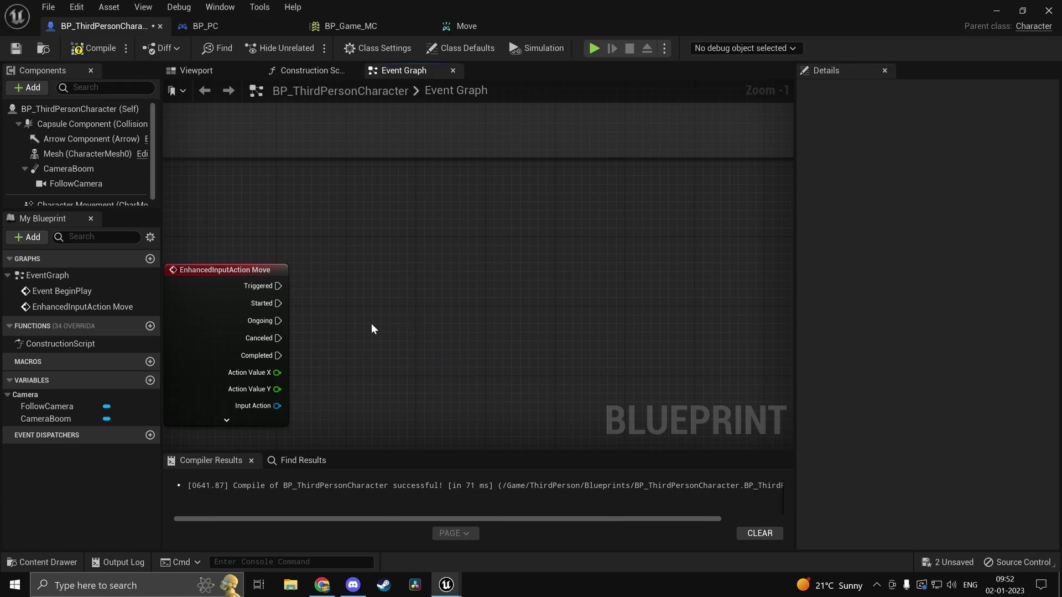
left_click(94, 48)
right_click(375, 303)
type("add move")
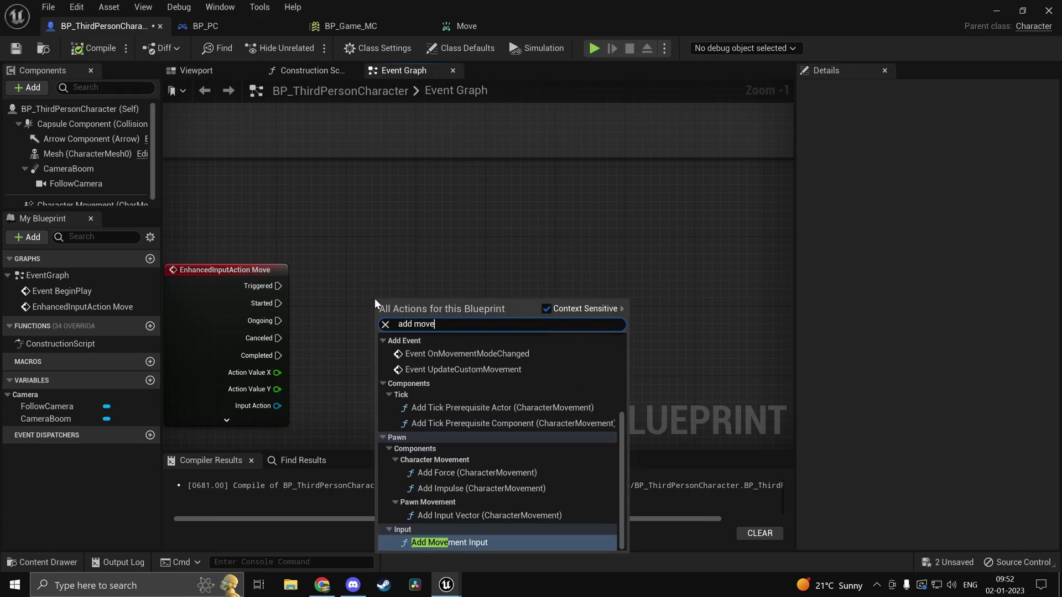
key("Return")
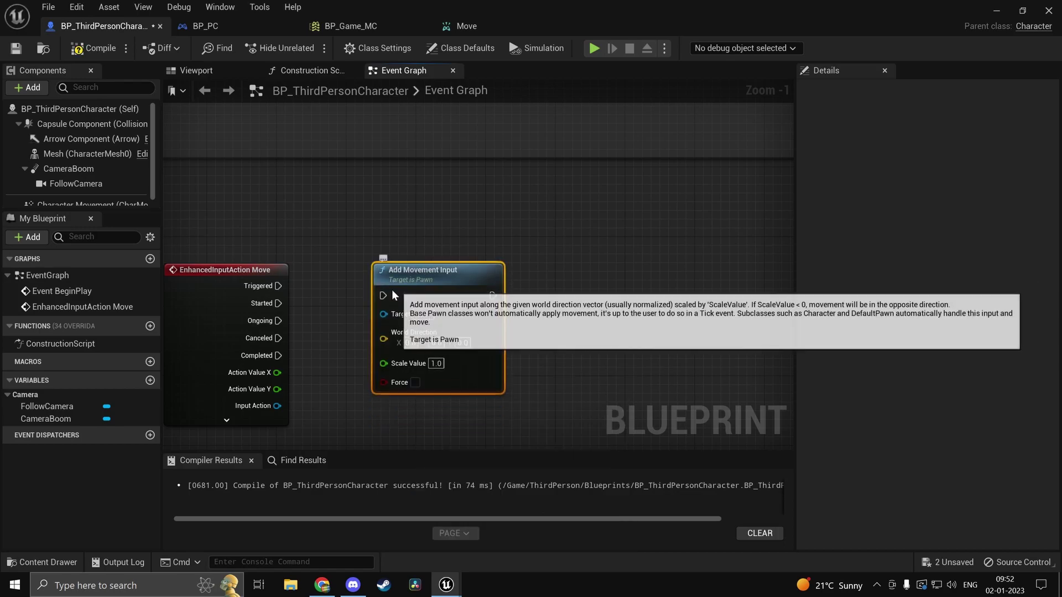
left_click_drag(382, 295, 278, 286)
left_click_drag(399, 270, 441, 261)
right_click_drag(407, 363, 458, 328)
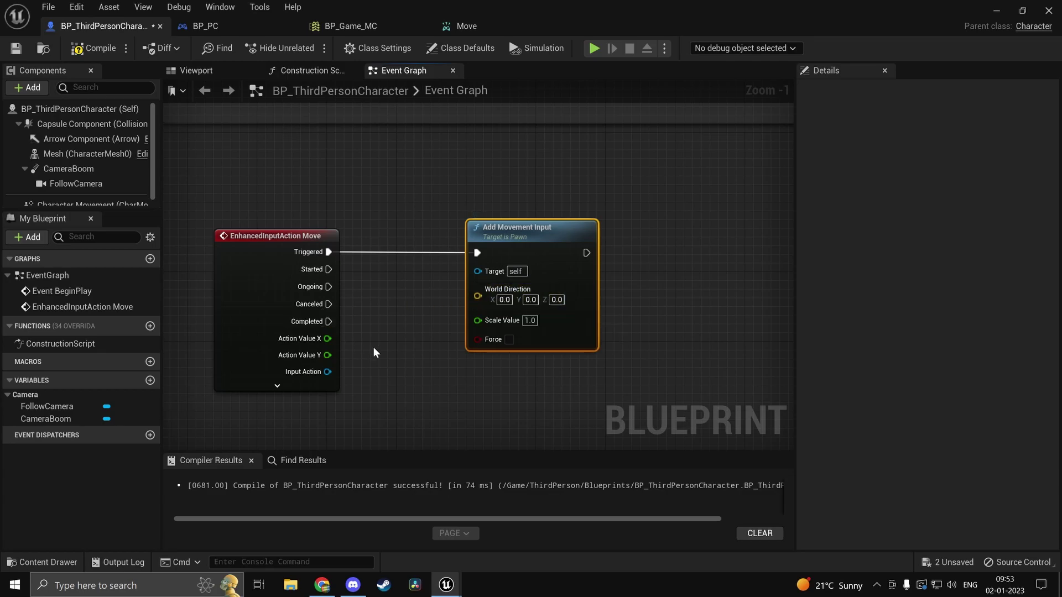
Feed the first Add Movement Input with Get Actor Forward Vector and Action Value Y as scale
right_click(285, 309)
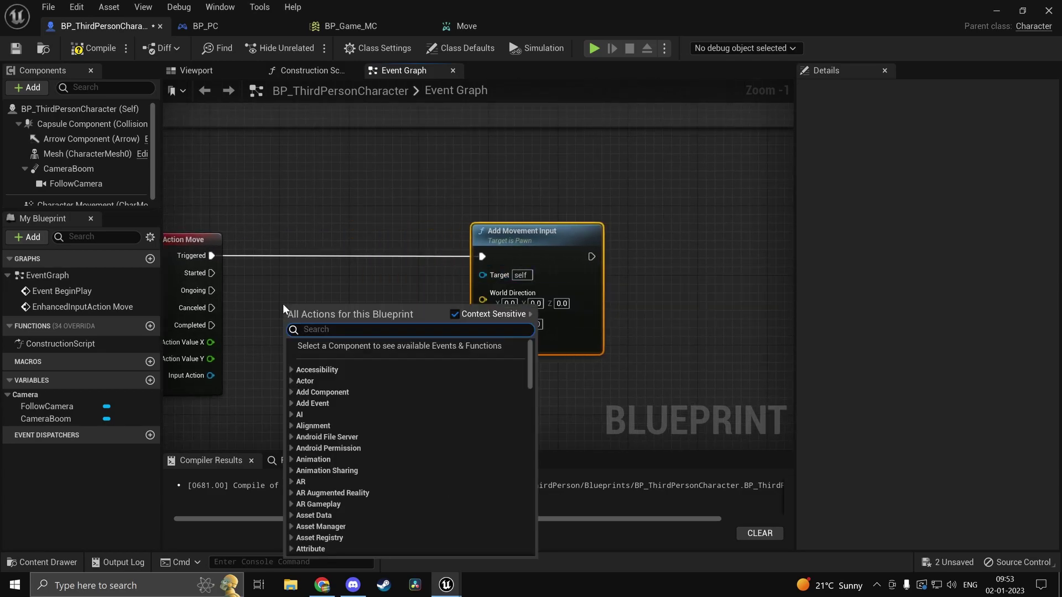
type("forward")
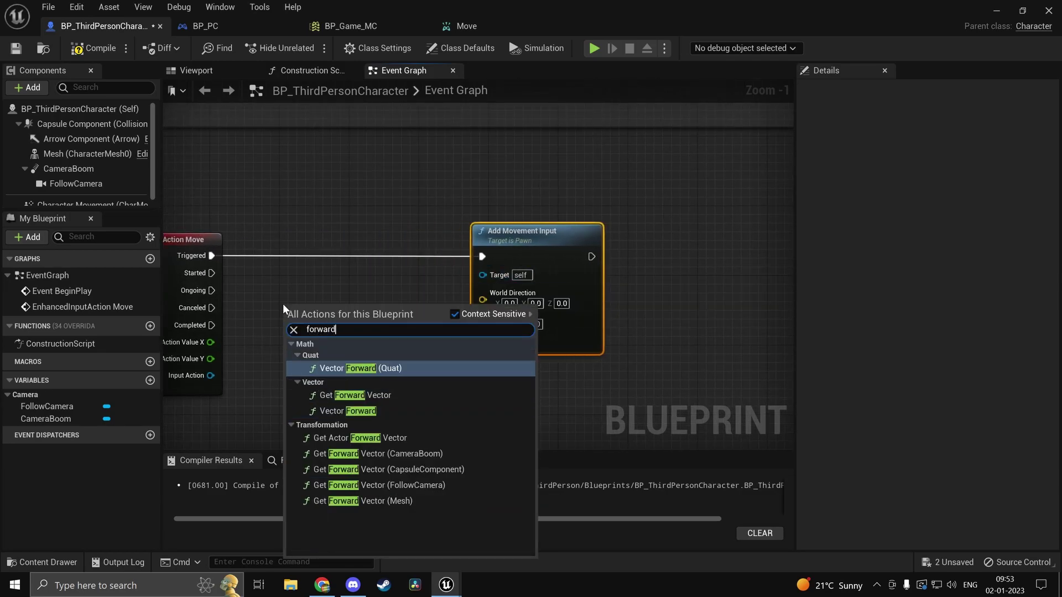
key("Down")
key("Down")
key("Down")
key("Return")
left_click_drag(401, 335, 513, 311)
right_click_drag(513, 311, 599, 302)
left_click_drag(408, 296, 426, 252)
left_click_drag(570, 302, 373, 323)
left_click_drag(294, 350, 297, 349)
left_click_drag(451, 266, 432, 290)
right_click_drag(681, 285, 629, 334)
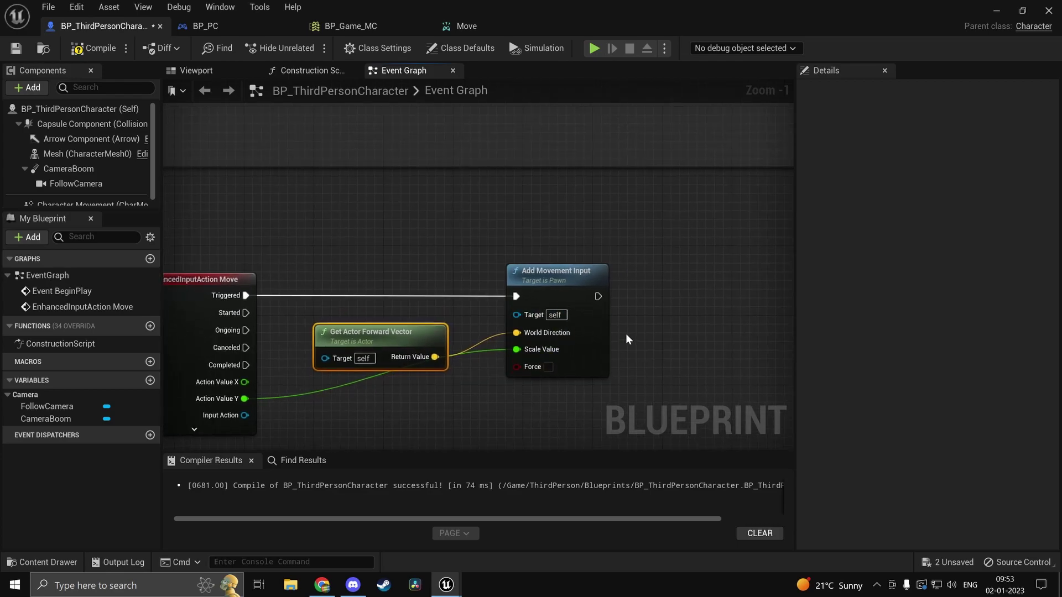
Chain a second Add Movement Input after the first one
left_click_drag(598, 296, 663, 297)
type("add mo")
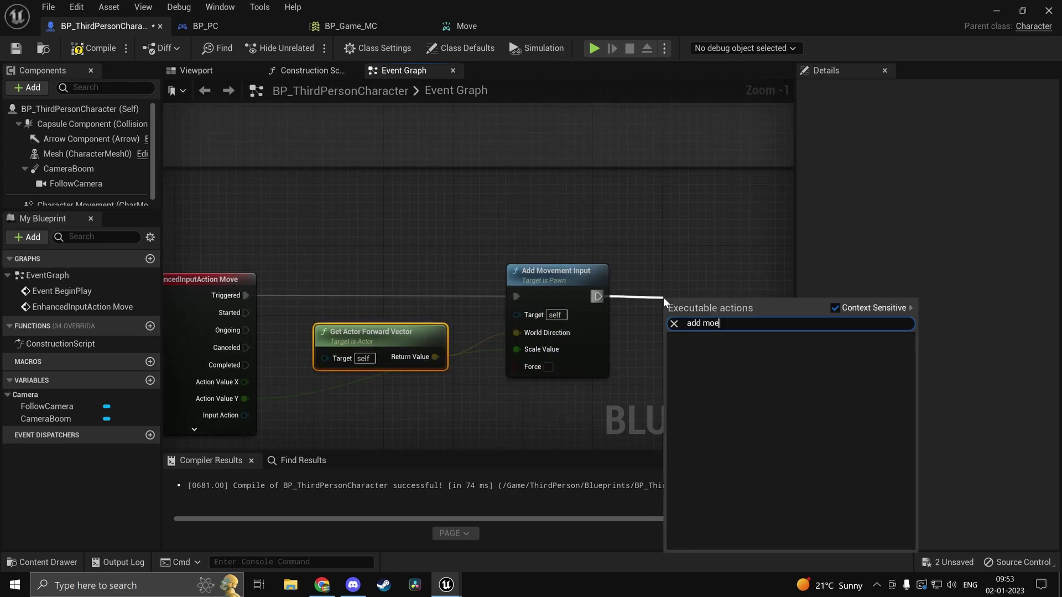
type("ve")
key("Return")
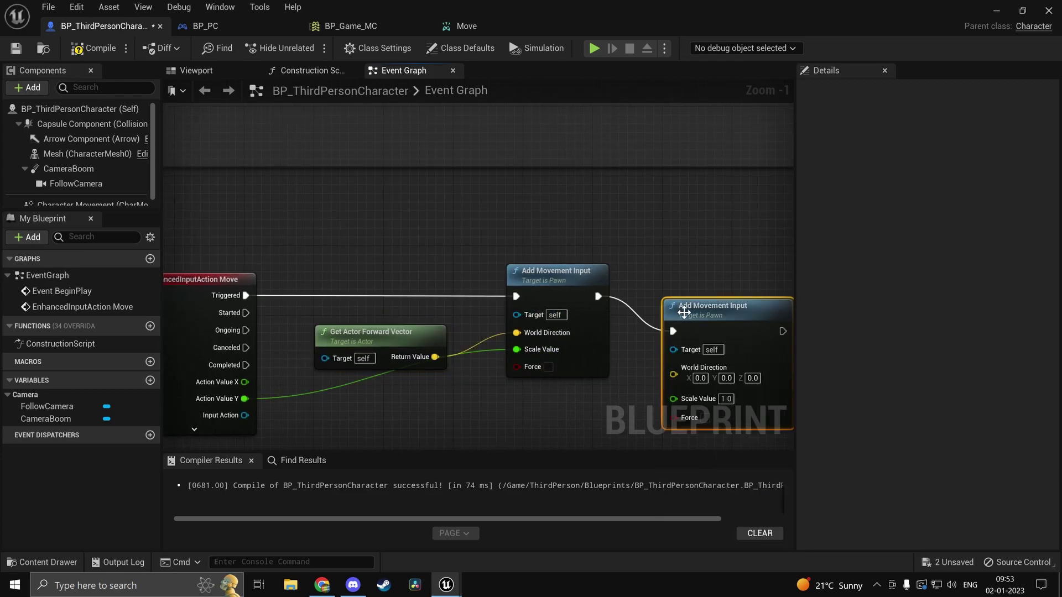
right_click_drag(750, 282, 636, 242)
left_click_drag(637, 241, 690, 236)
right_click_drag(260, 316, 349, 319)
left_click(320, 300)
right_click_drag(509, 364, 413, 352)
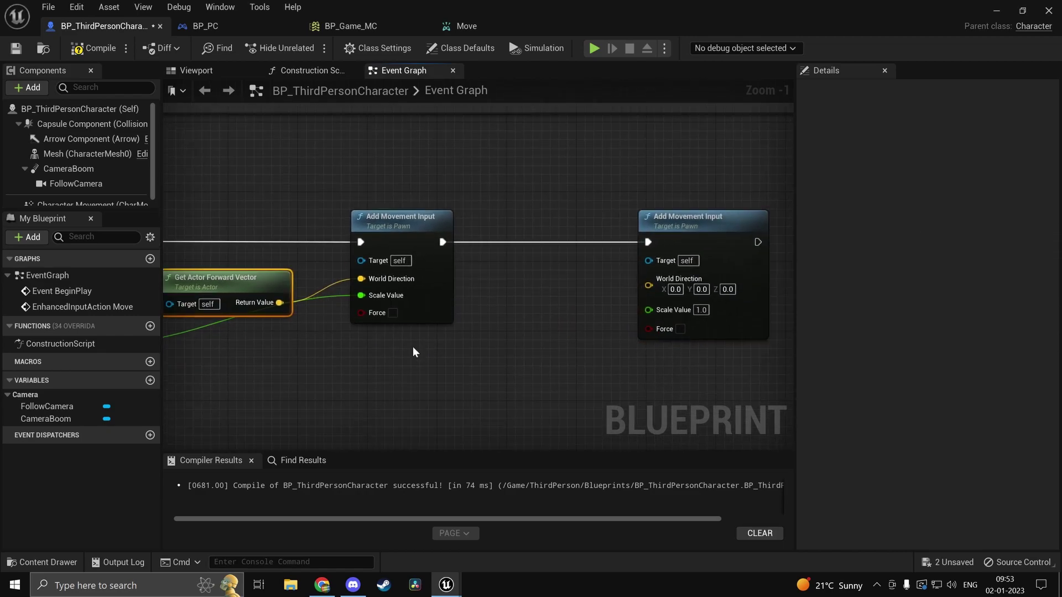
Feed the second Add Movement Input with Get Actor Right Vector and Action Value X as scale
left_click_drag(649, 285, 596, 310)
type("right ve")
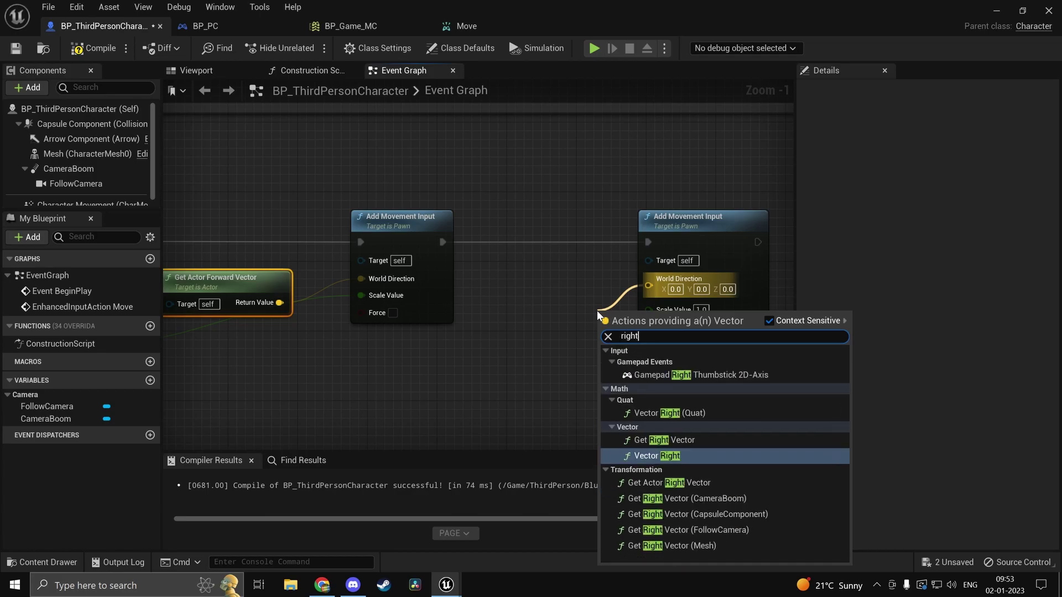
key("Up")
key("Down")
key("Down")
key("Return")
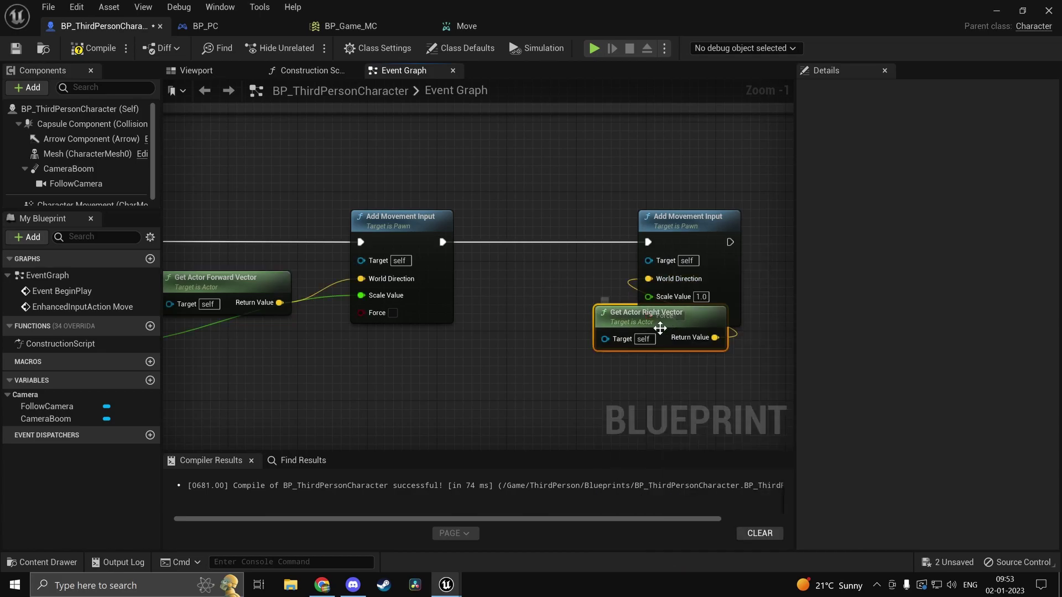
left_click_drag(633, 324, 495, 282)
right_click_drag(495, 282, 599, 282)
left_click_drag(751, 298, 586, 319)
right_click_drag(587, 319, 183, 312)
scroll(524, 298, "down", 1)
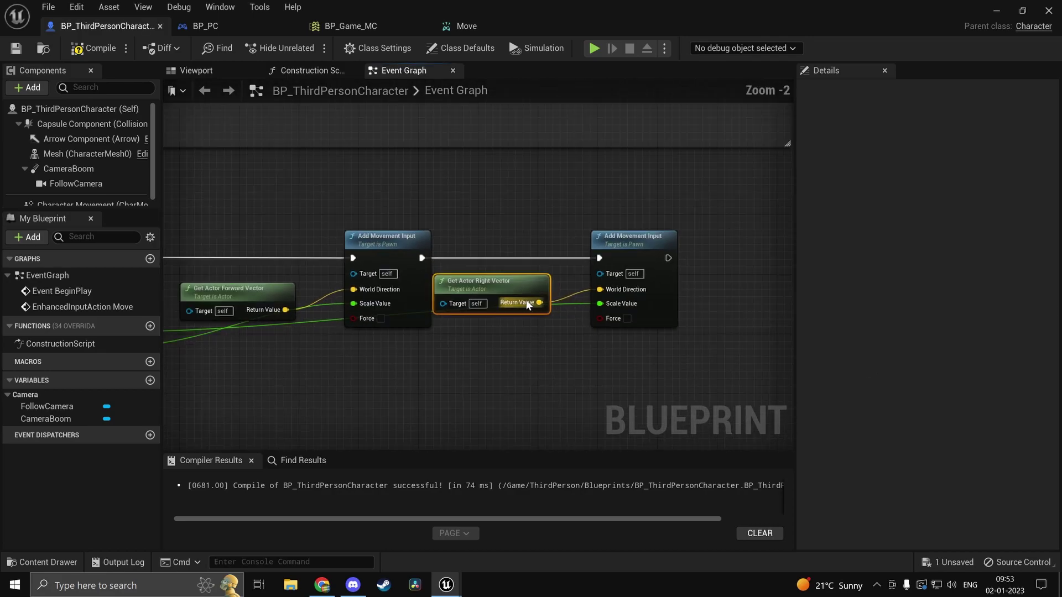
Play-test movement with the D, A and S keys to check sideways and backward running
left_click(997, 10)
left_click(277, 49)
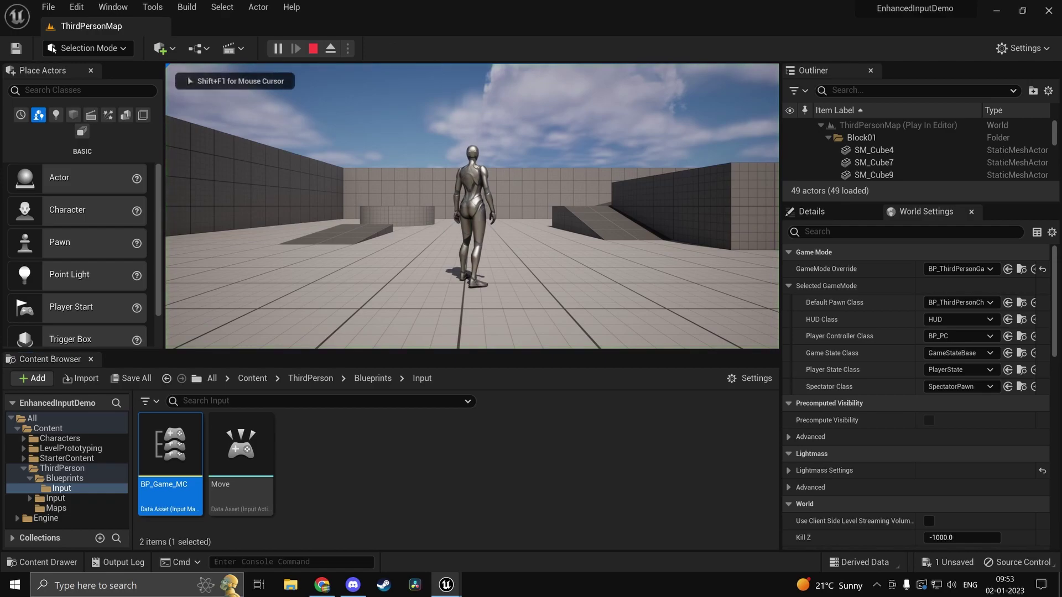
key("d")
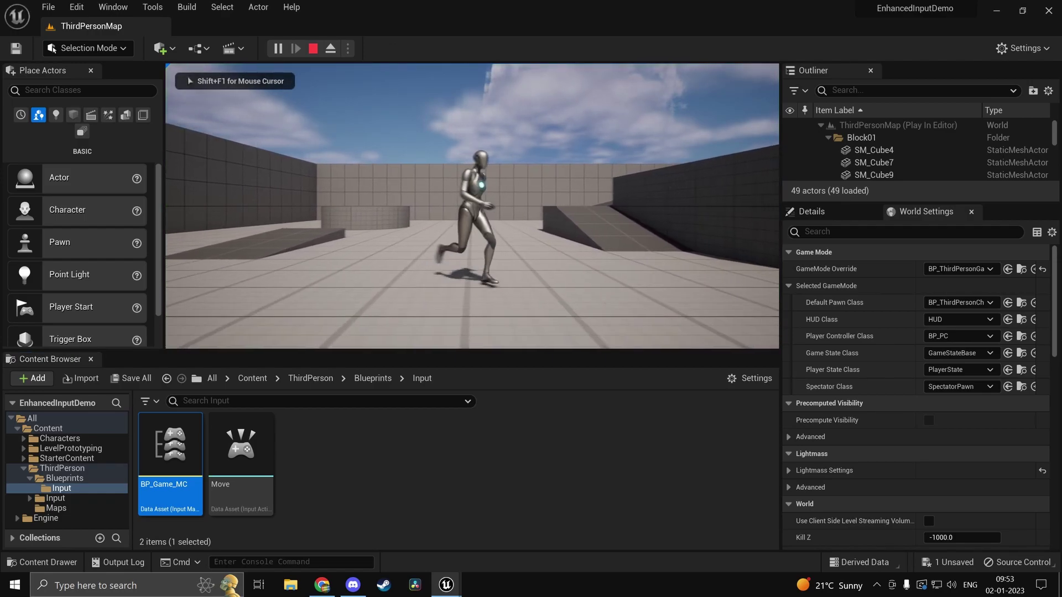
key("a")
key("s")
key("d")
key("s")
key("Escape")
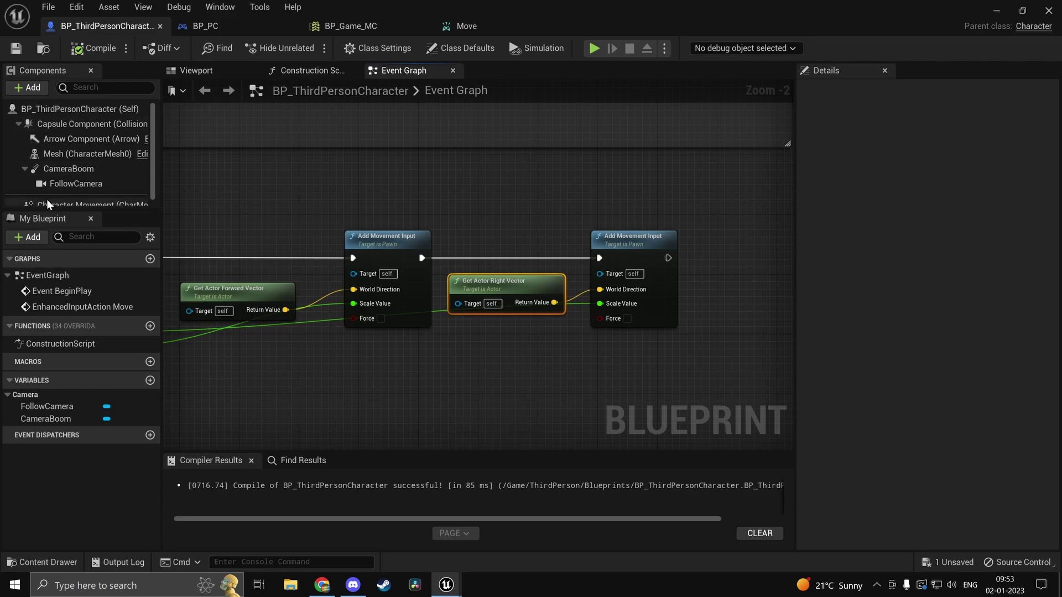
Leave Orient Rotation to Movement off in Class Defaults and play-test walking forward with W
left_click(460, 48)
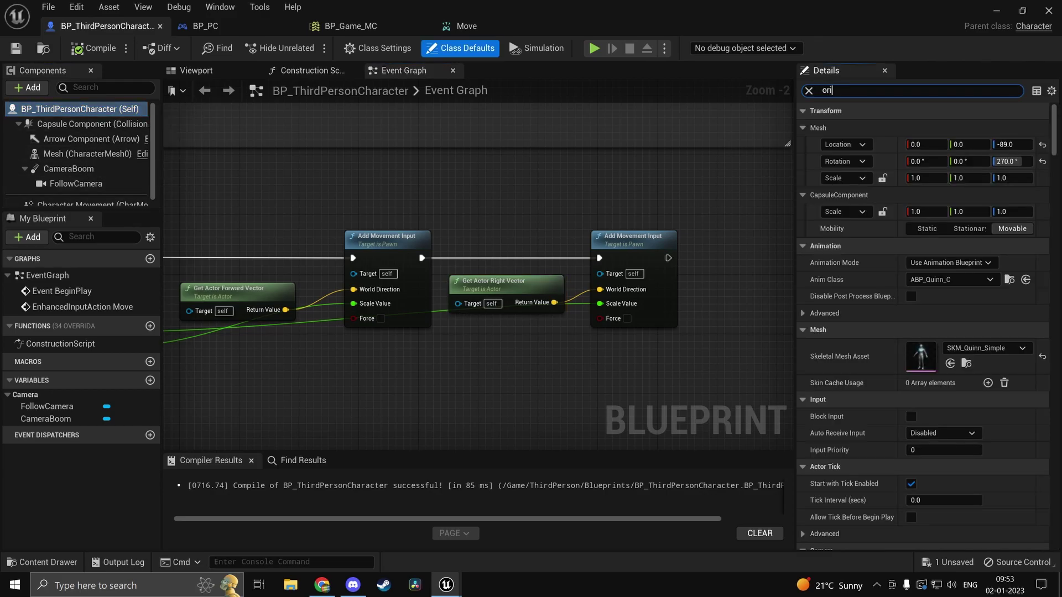
left_click(996, 11)
key("alt+p")
key("w")
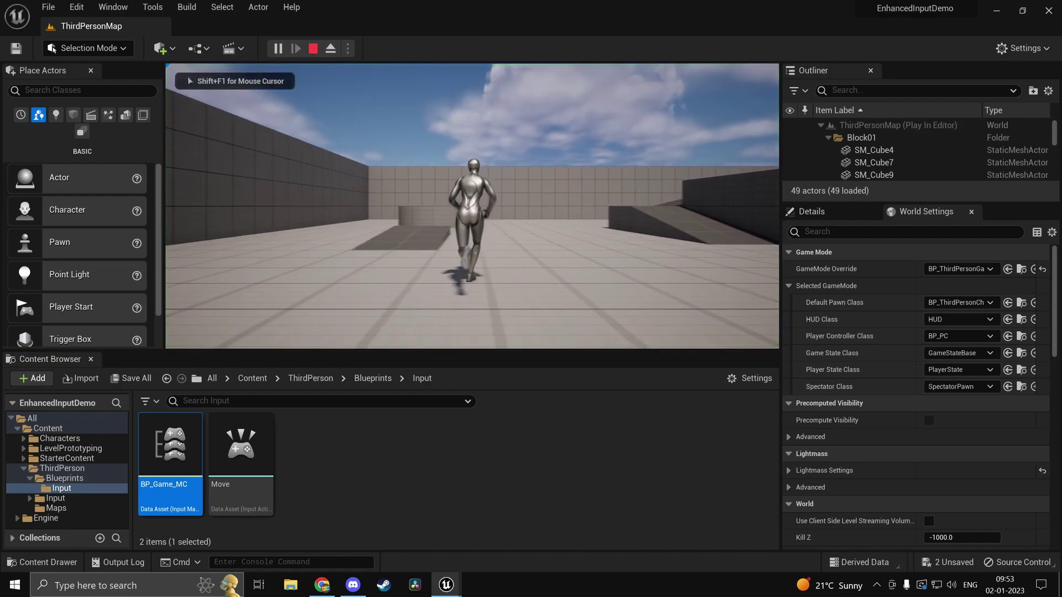
key("Escape")
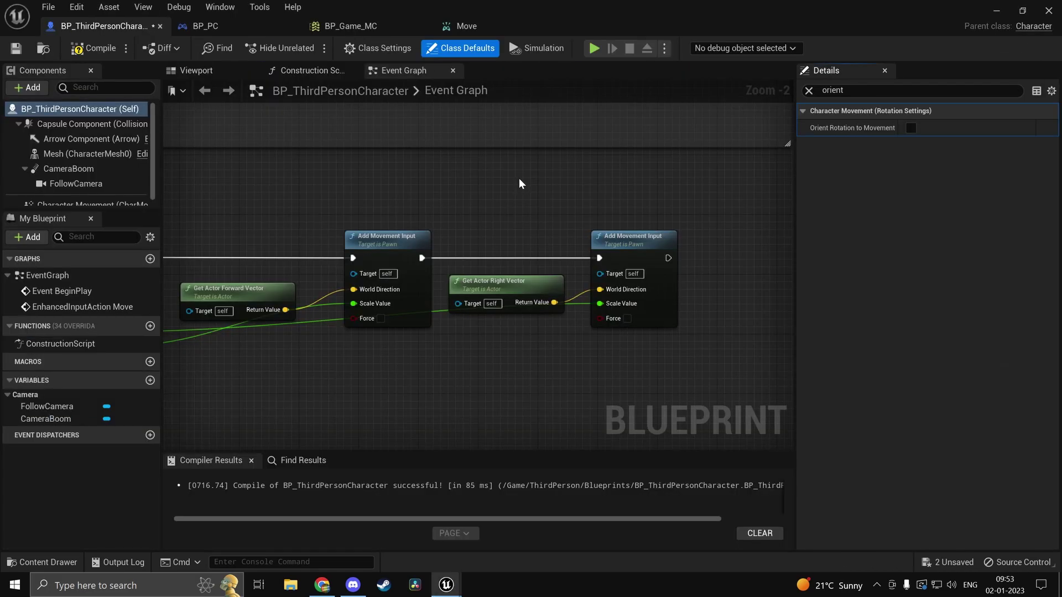
left_click_drag(589, 360, 575, 394)
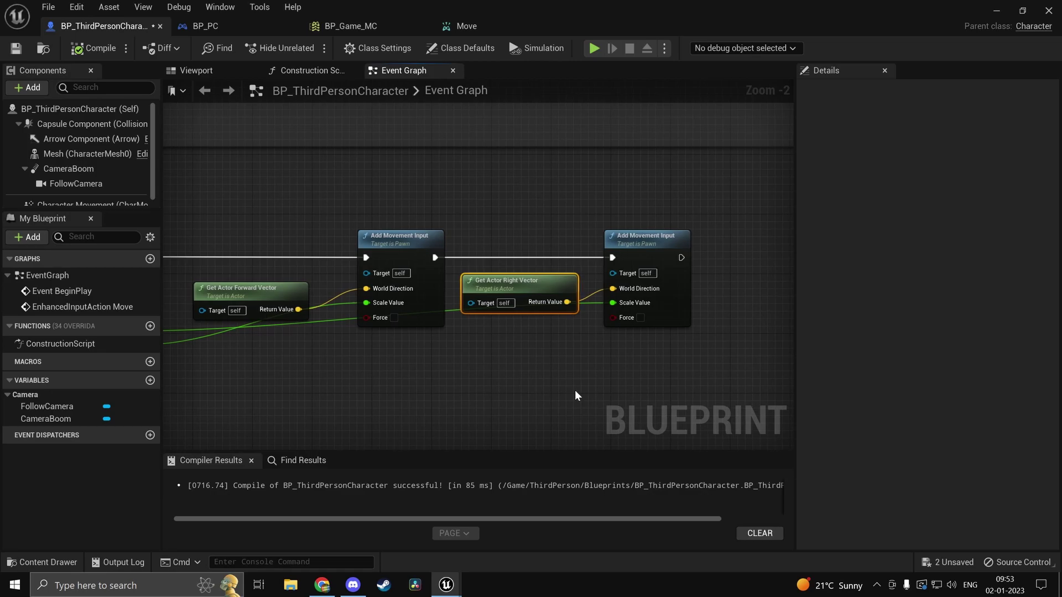
left_click(997, 11)
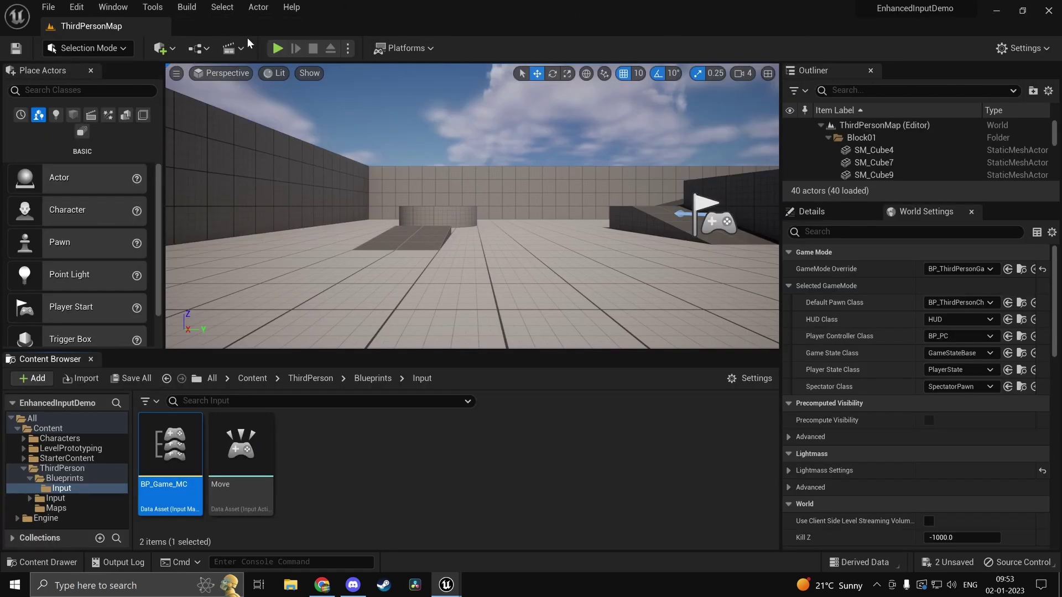
left_click(279, 48)
key("w")
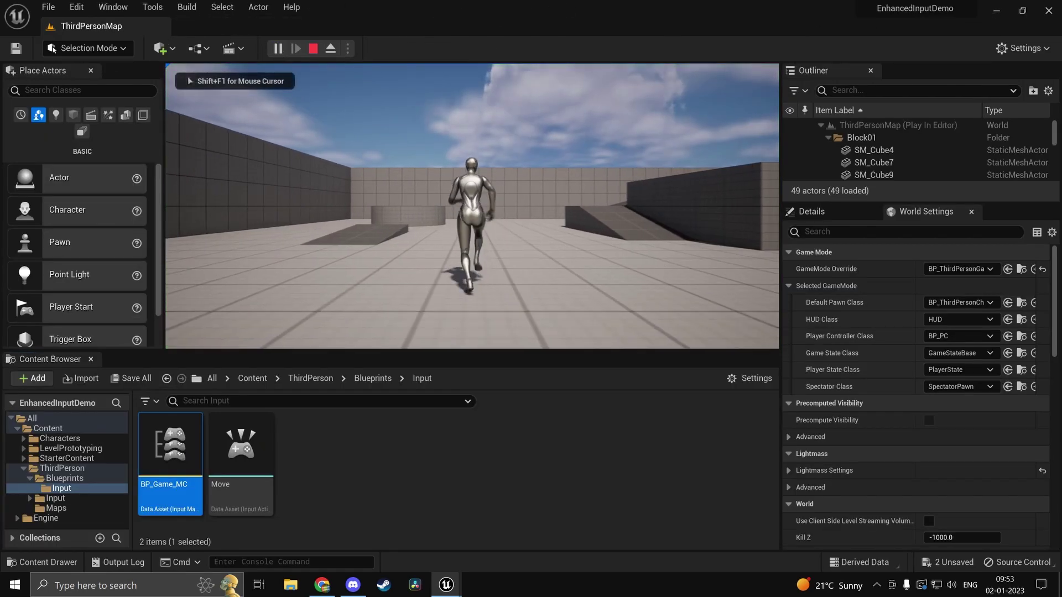
key("Escape")
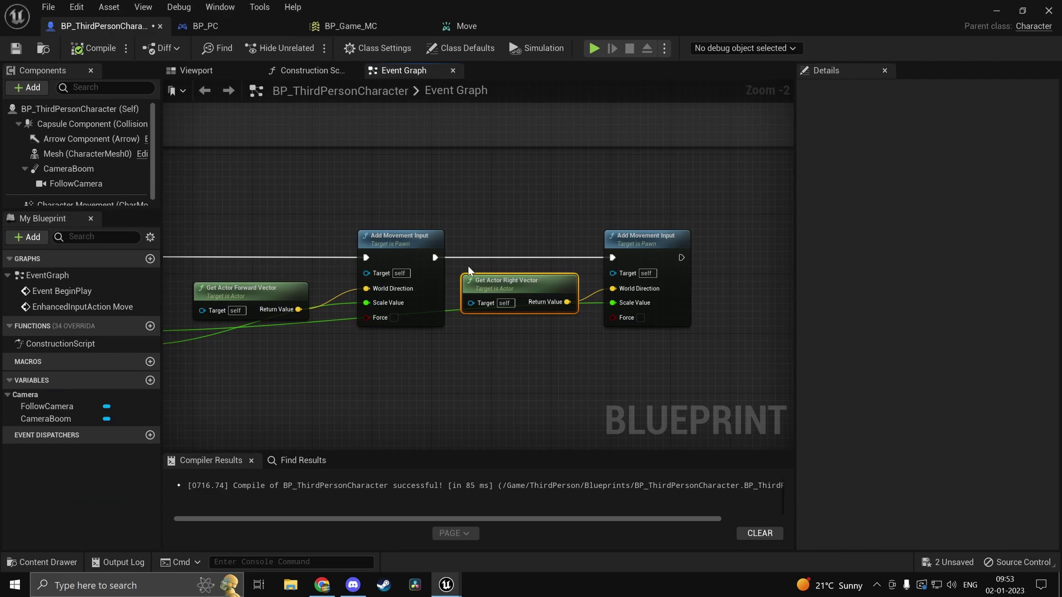
Add an empty second mapping to the BP_Game_MC input mapping context
left_click(246, 29)
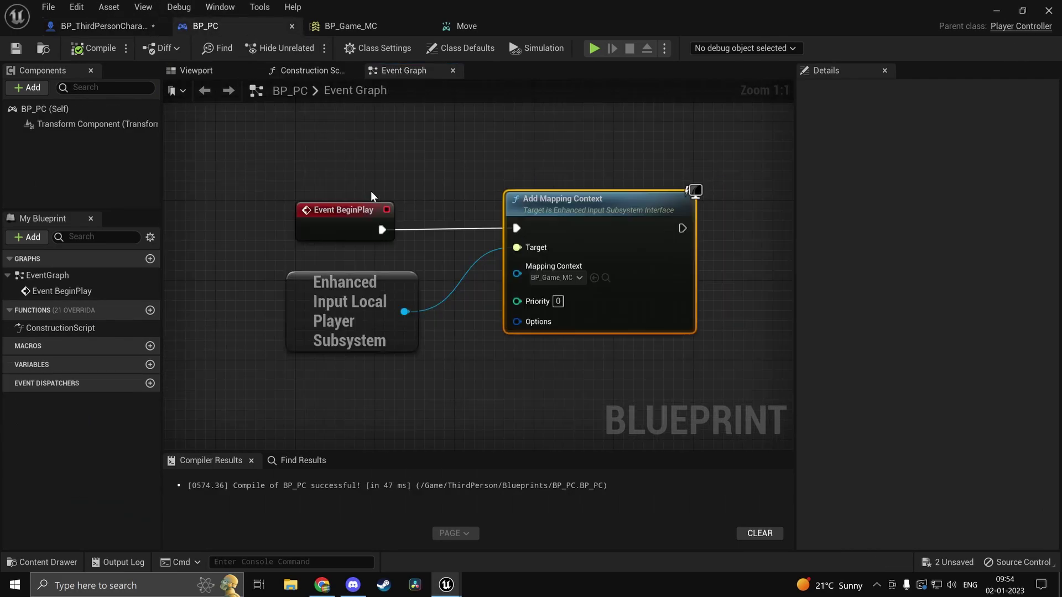
scroll(415, 360, "down", 3)
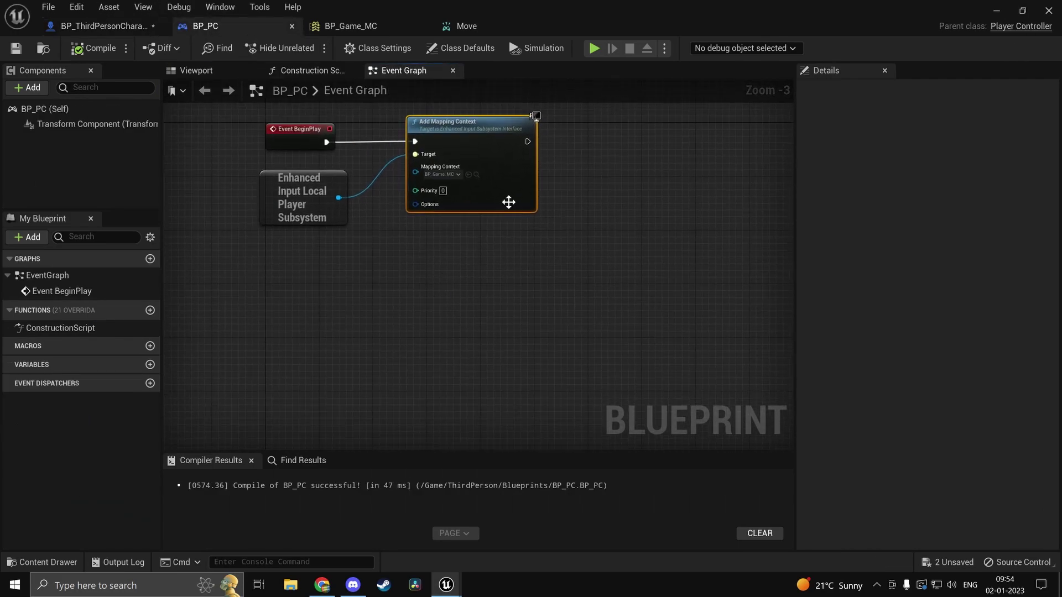
left_click(365, 26)
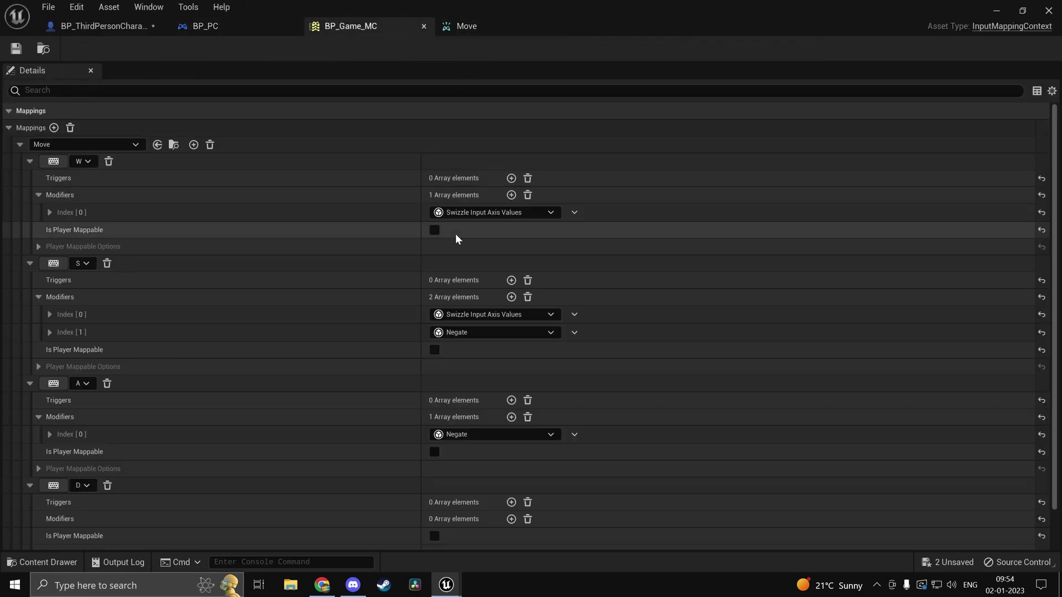
scroll(234, 257, "up", 1)
left_click(30, 161)
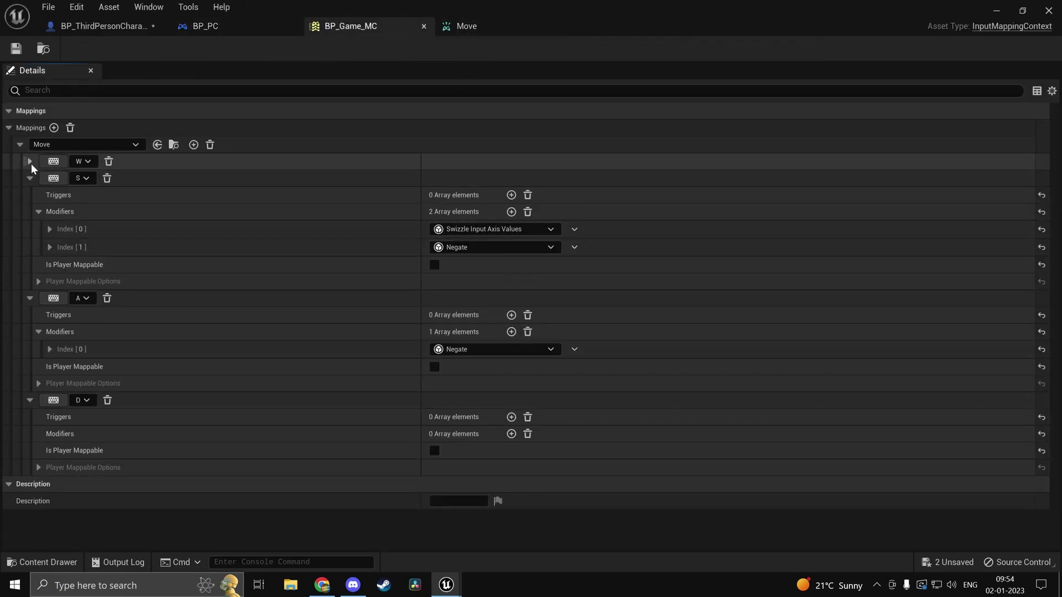
left_click(20, 144)
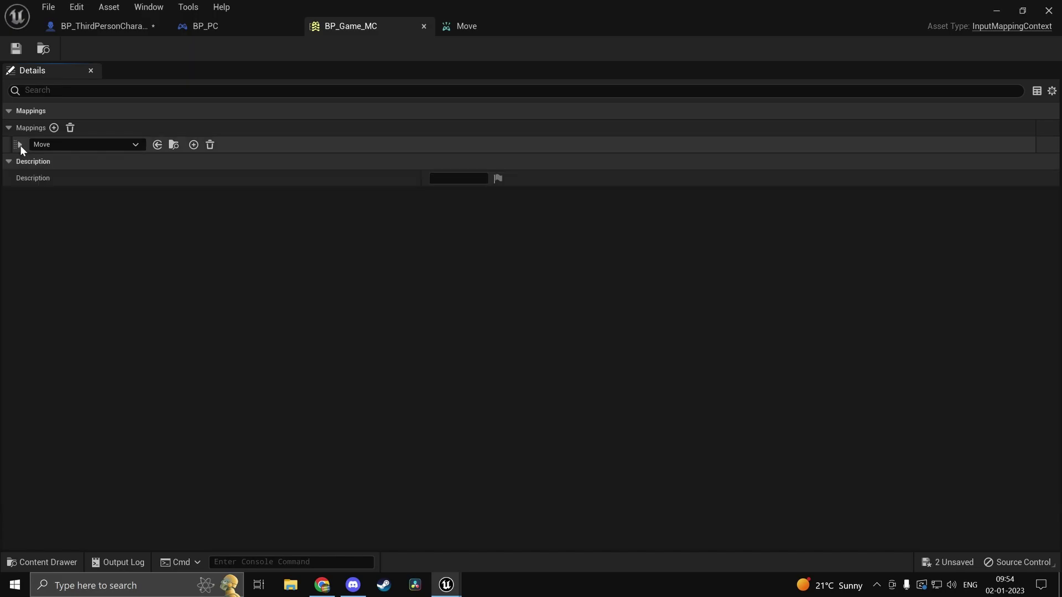
left_click(53, 128)
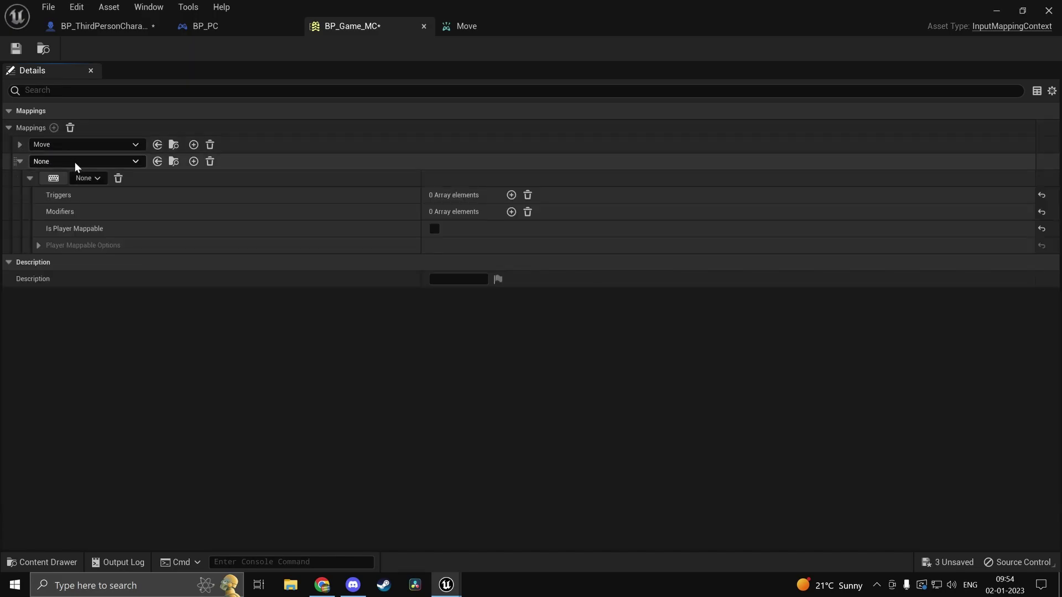
left_click(74, 161)
left_click(245, 284)
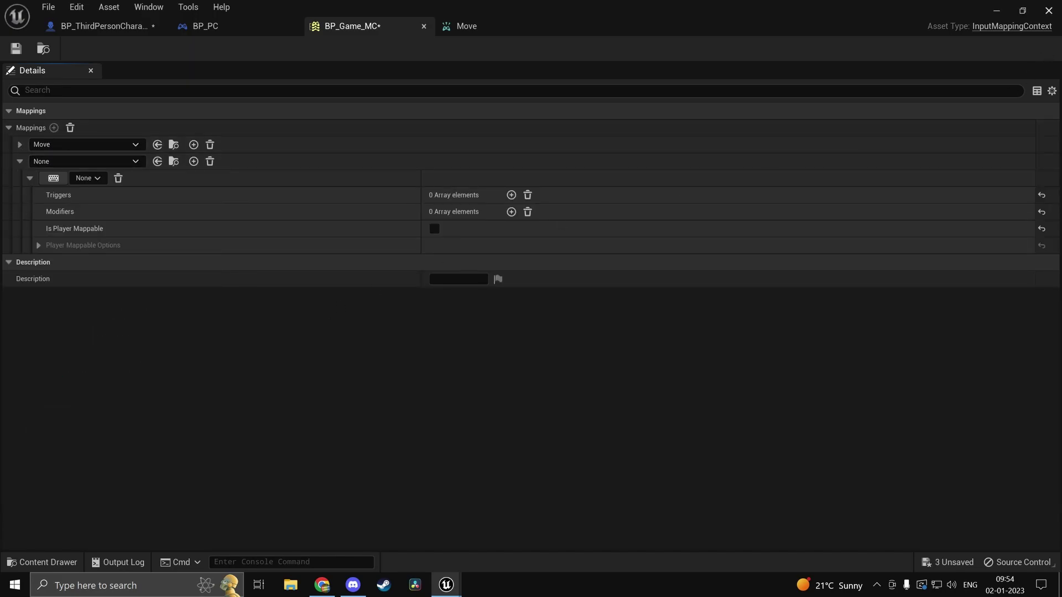
Create a new Input Action named Jump in the Input folder and open it
left_click(996, 12)
left_click(496, 432)
right_click(412, 457)
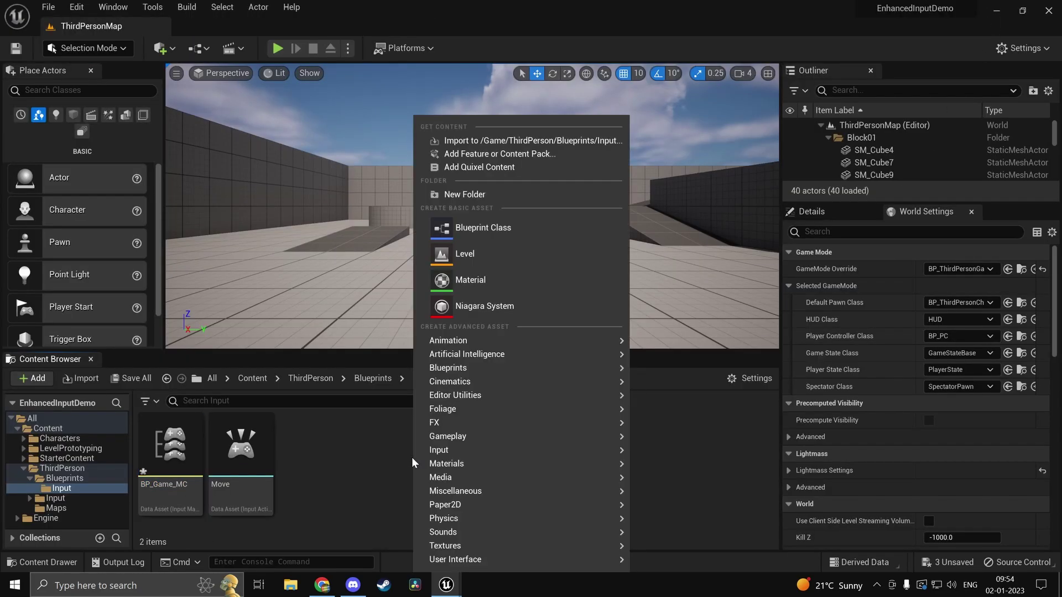
mouse_move(461, 483)
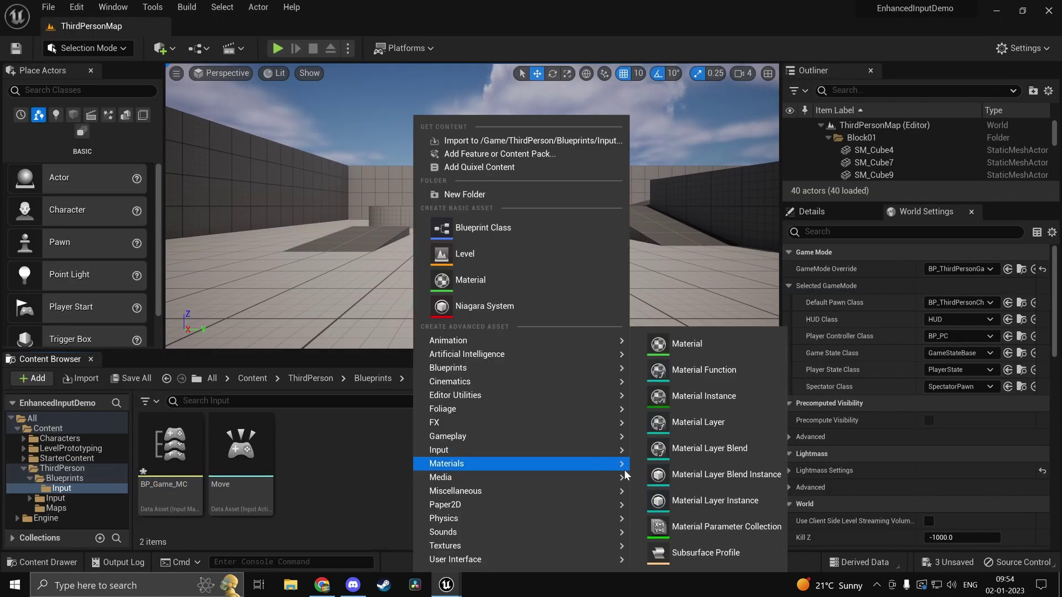
mouse_move(507, 451)
left_click(697, 500)
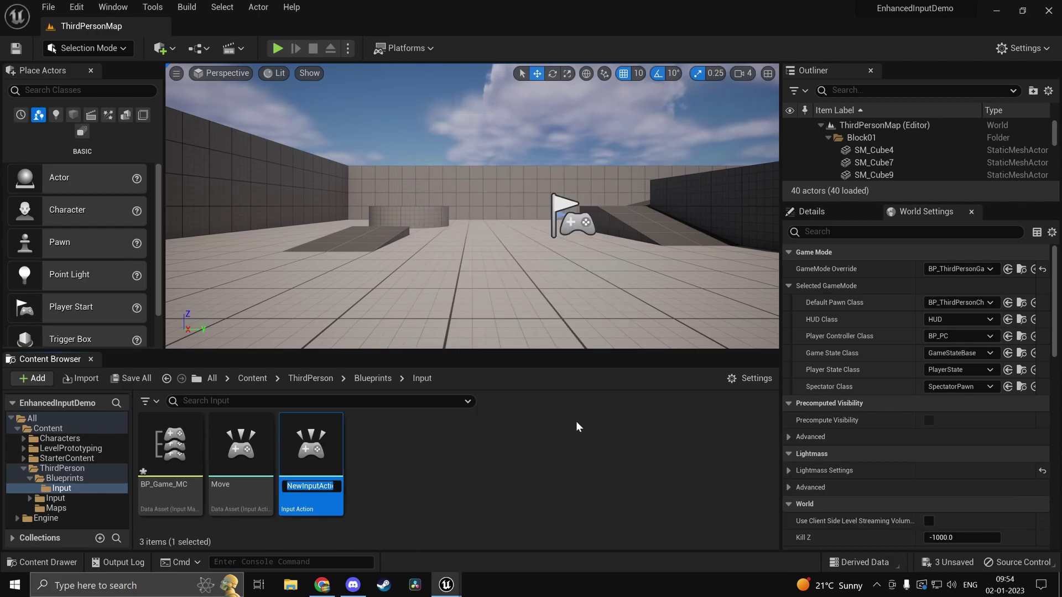
type("Jump")
key("Return")
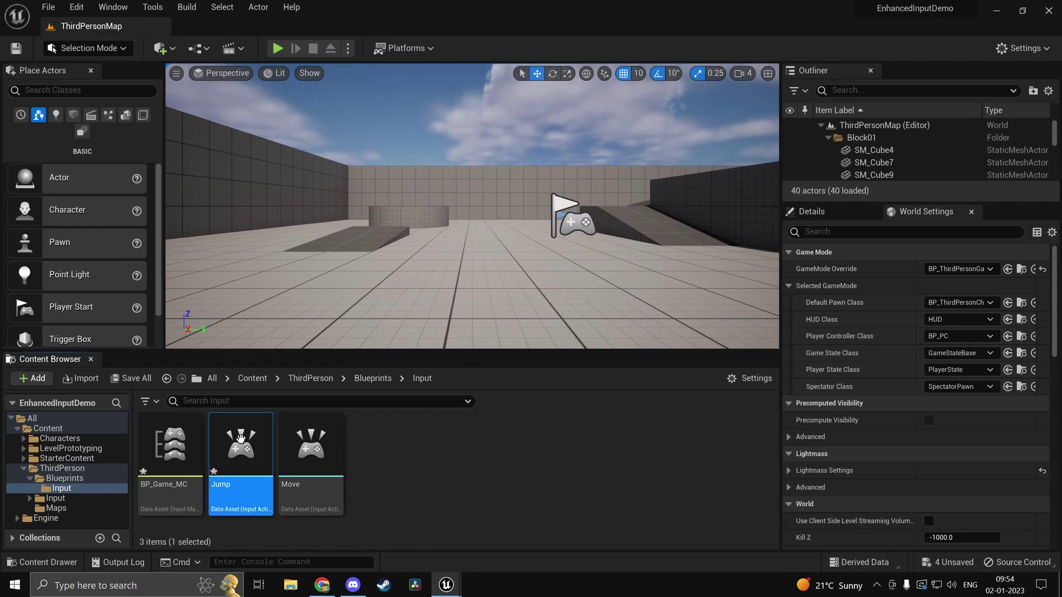
double_click(240, 443)
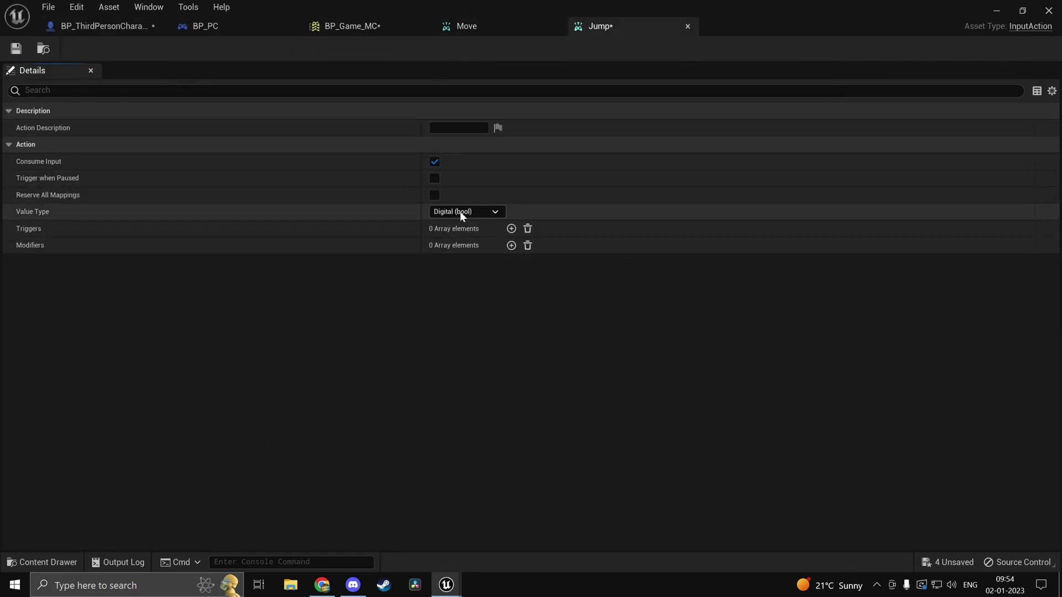
Assign the Jump action to the second mapping in BP_Game_MC
left_click(72, 26)
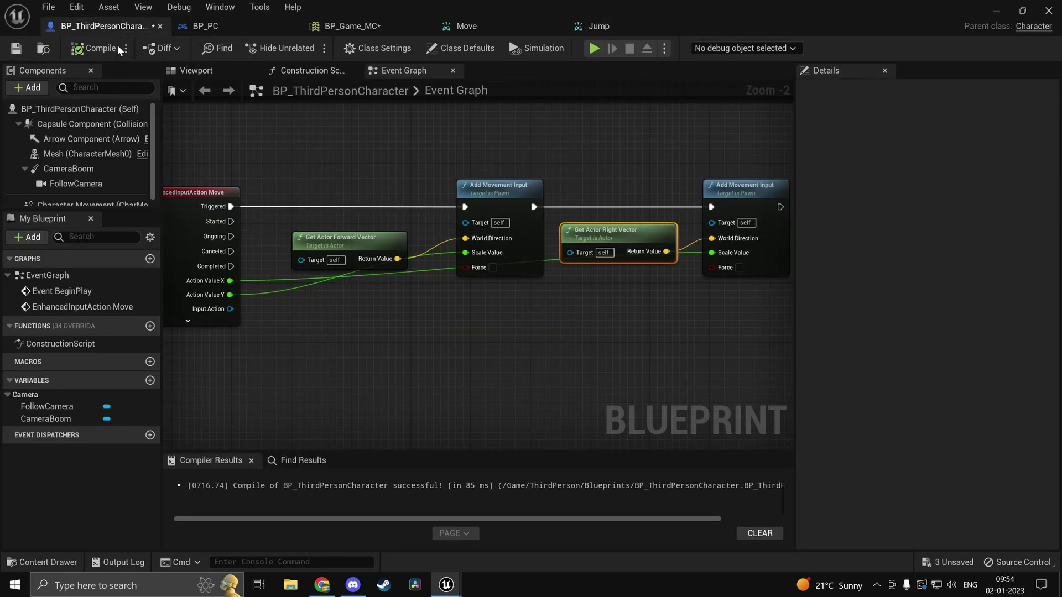
right_click_drag(336, 299, 453, 254)
scroll(401, 206, "down", 2)
left_click(390, 17)
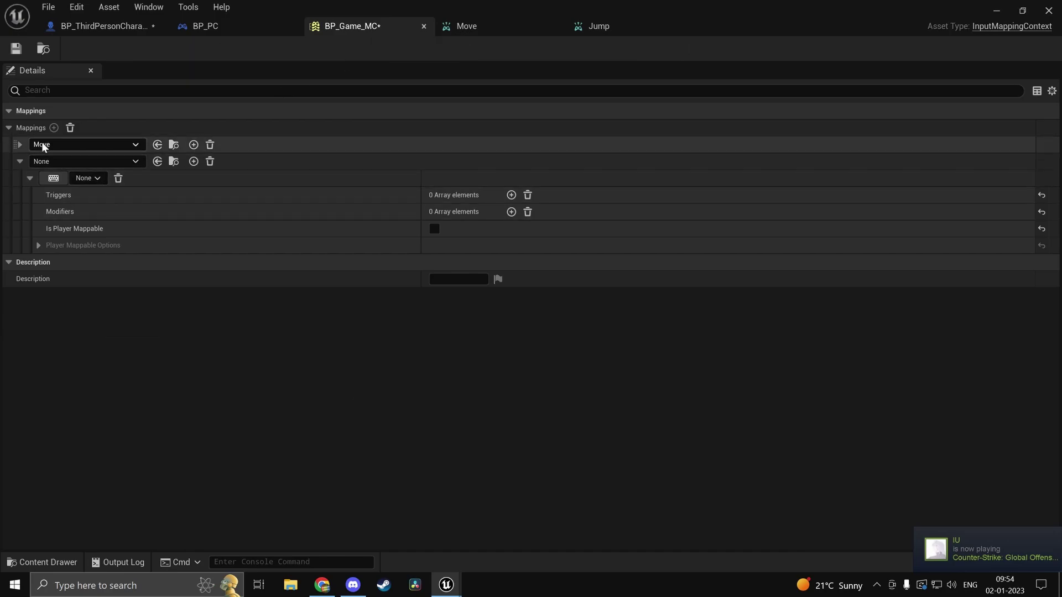
left_click(62, 161)
left_click(104, 362)
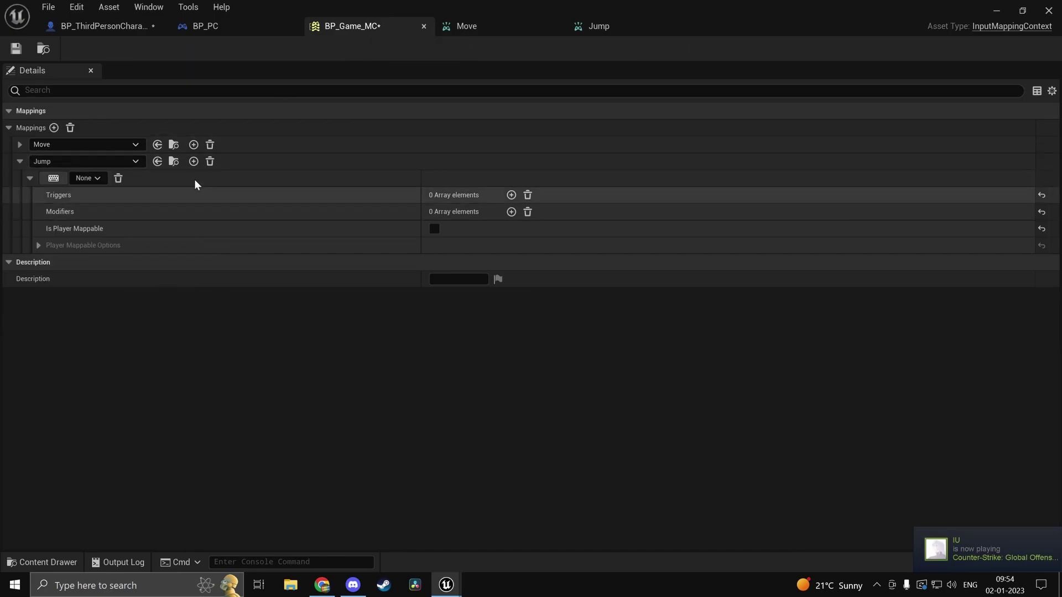
Bind the Jump mapping to Space Bar and save the BP_Game_MC mapping context
left_click(98, 179)
type("a")
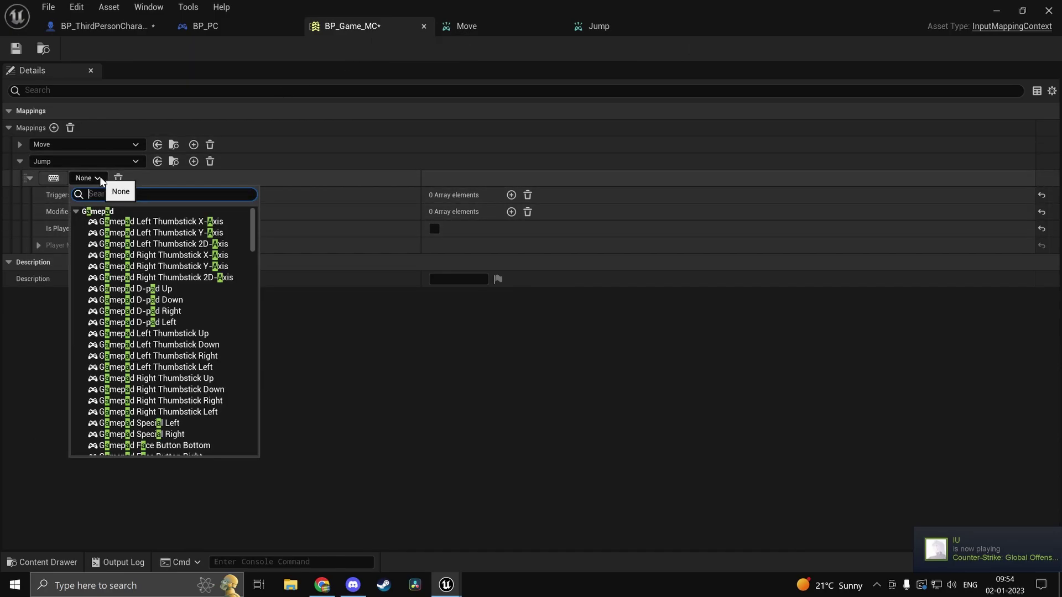
type("pace")
left_click(153, 222)
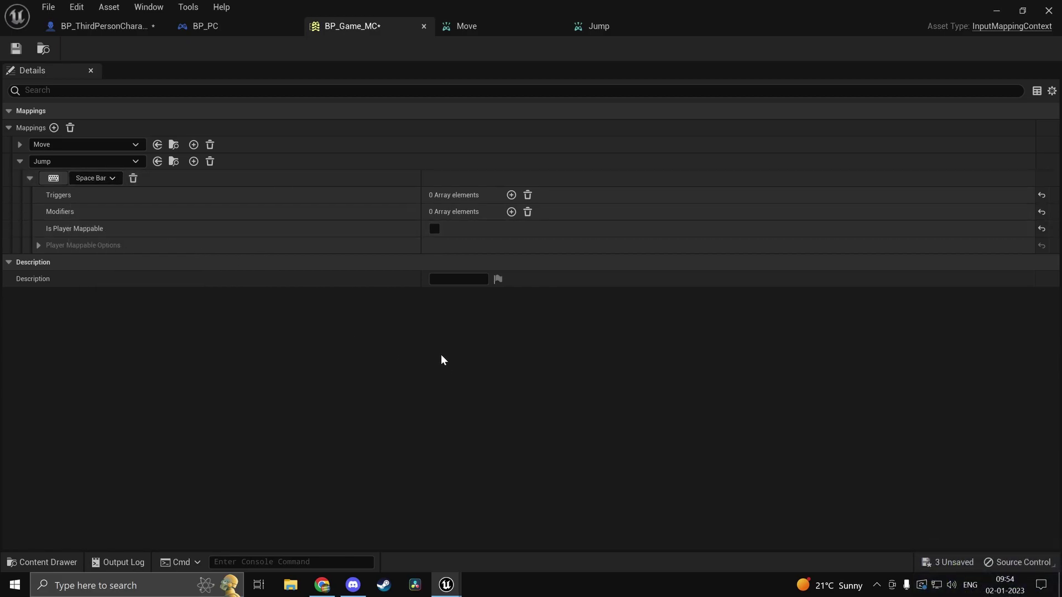
left_click(19, 51)
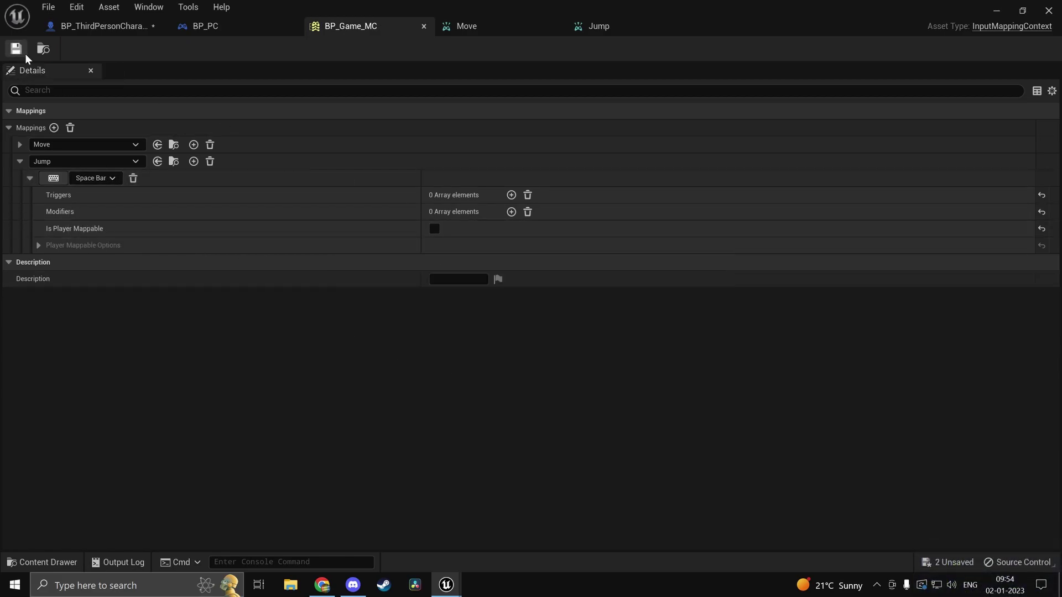
Add an EnhancedInputAction Jump event node to the character's Event Graph
left_click(94, 26)
right_click(277, 284)
type("jump acti")
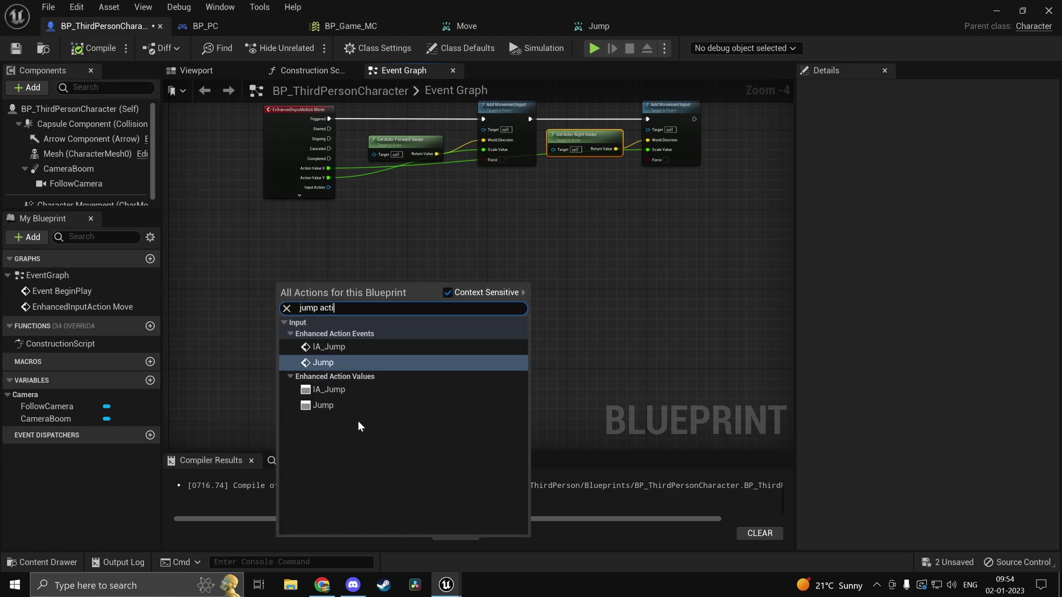
left_click(342, 347)
scroll(341, 307, "up", 2)
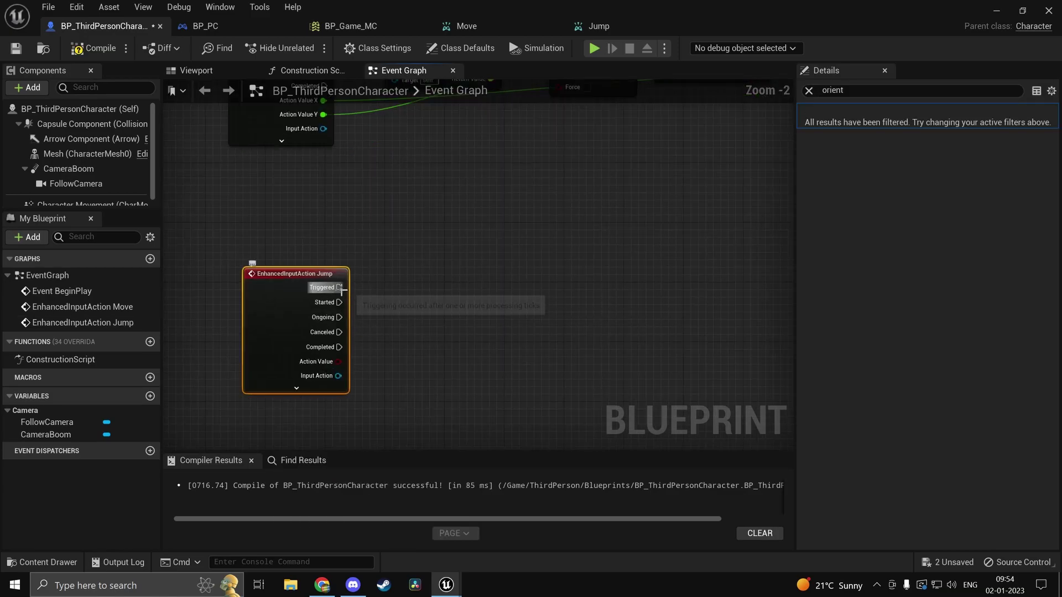
Wire a Jump node to the Jump event's Triggered output
left_click_drag(340, 287, 389, 291)
type("op")
key("BackSpace")
key("BackSpace")
type("jump")
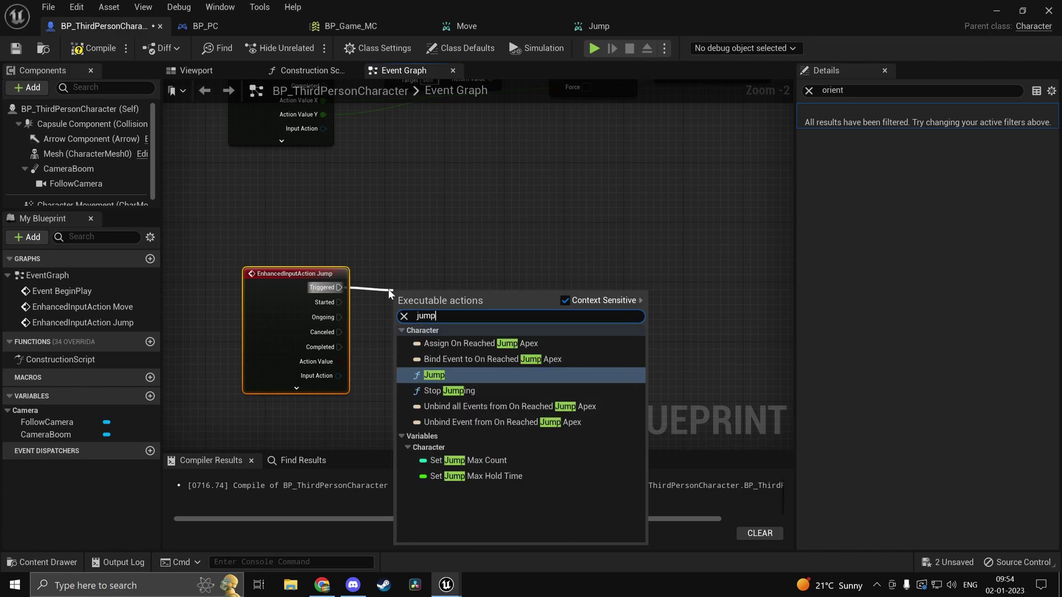
key("Return")
left_click_drag(409, 312, 432, 282)
Wire Stop Jumping to both the Canceled and Completed outputs of the Jump event
left_click_drag(380, 347, 380, 347)
type("stop")
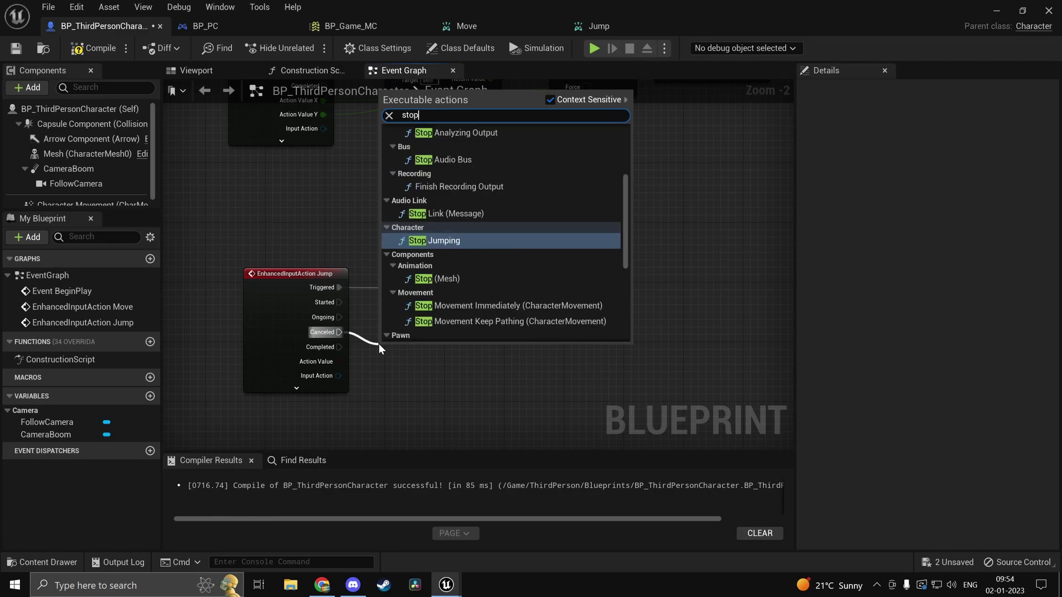
key("Return")
left_click_drag(446, 347, 334, 347)
left_click(989, 11)
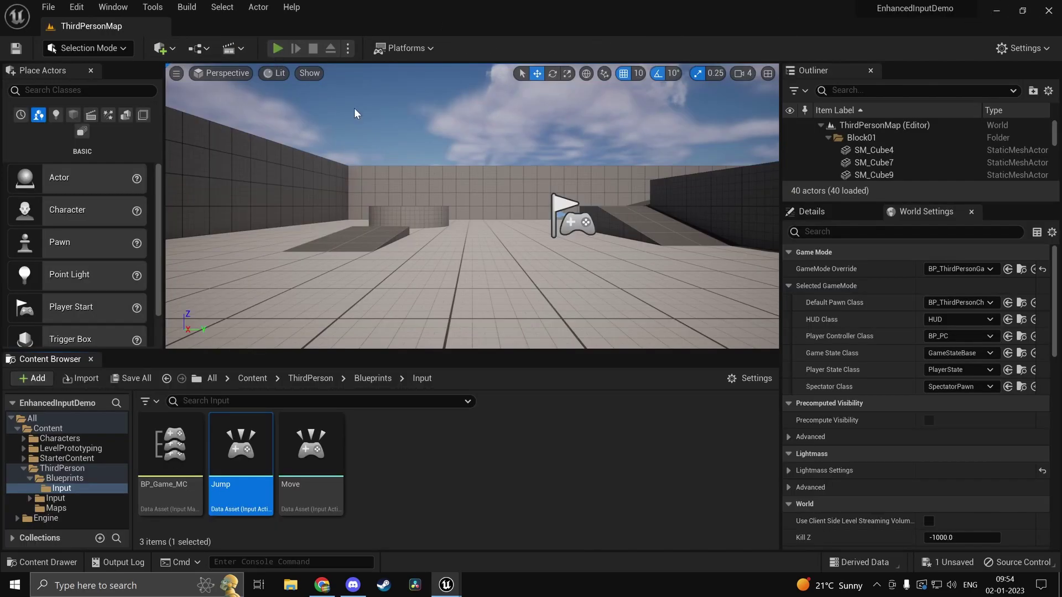
Play-test the level jumping with Space, then return to the BP_Game_MC mapping context
key("alt+p")
key("space")
key("space")
key("space")
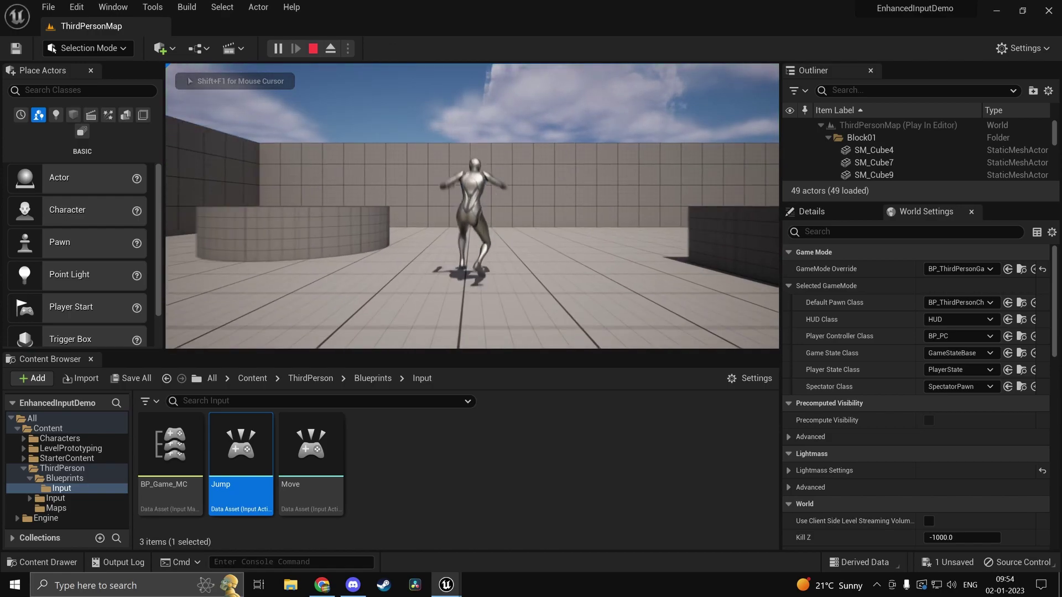
key("alt+Tab")
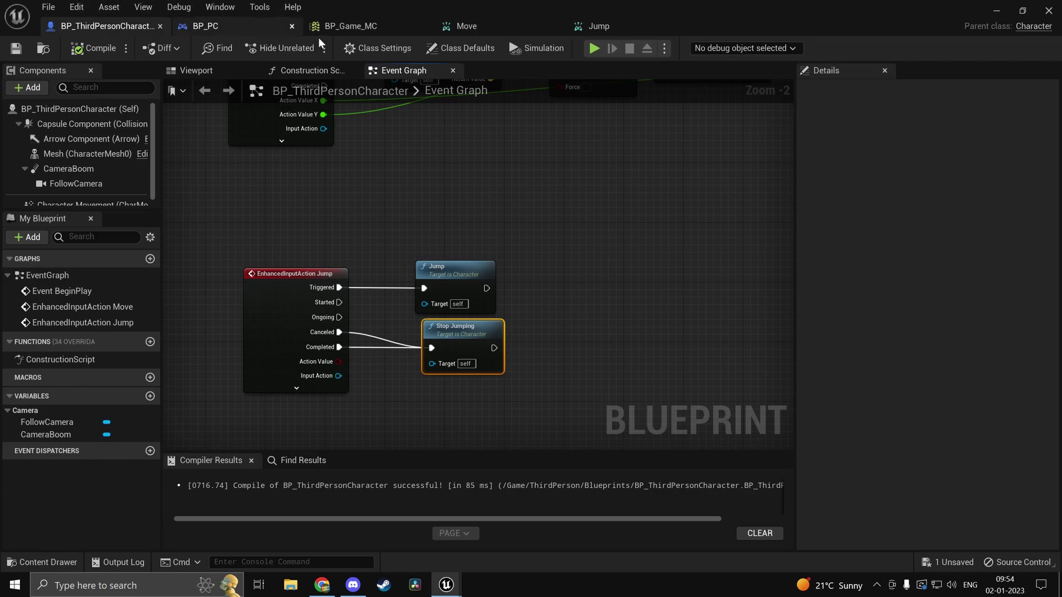
left_click(347, 23)
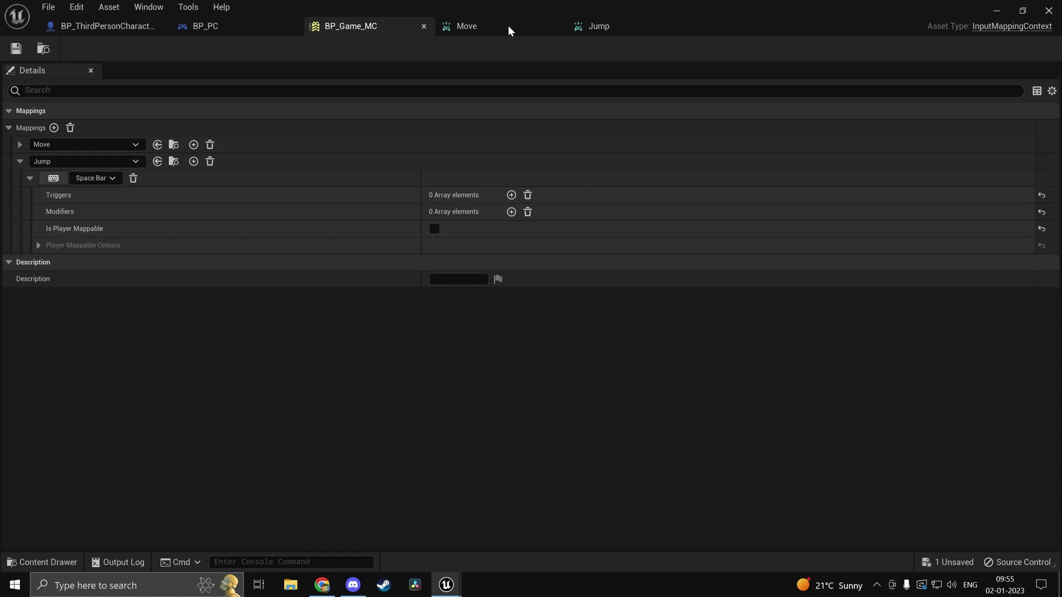
Try a Hold trigger on the Move action, then undo it so Move keeps no triggers
left_click(475, 25)
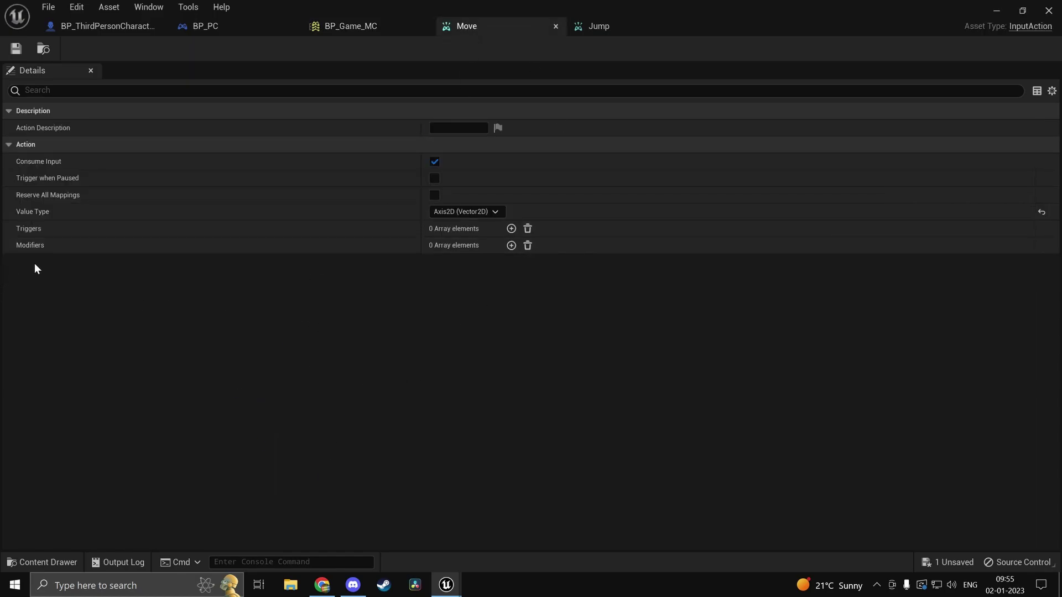
left_click(511, 229)
left_click(457, 247)
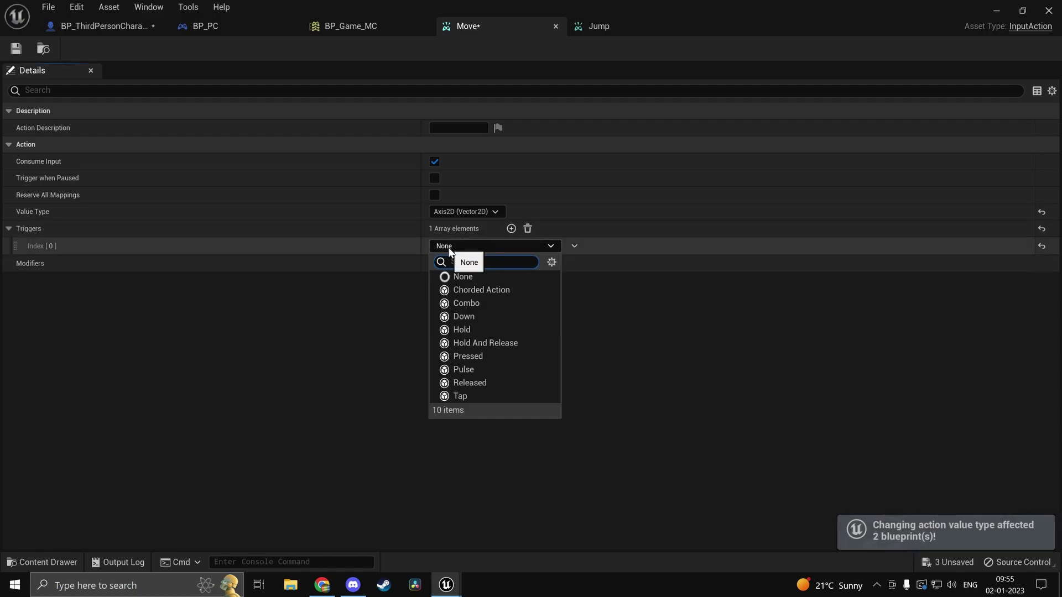
left_click(473, 330)
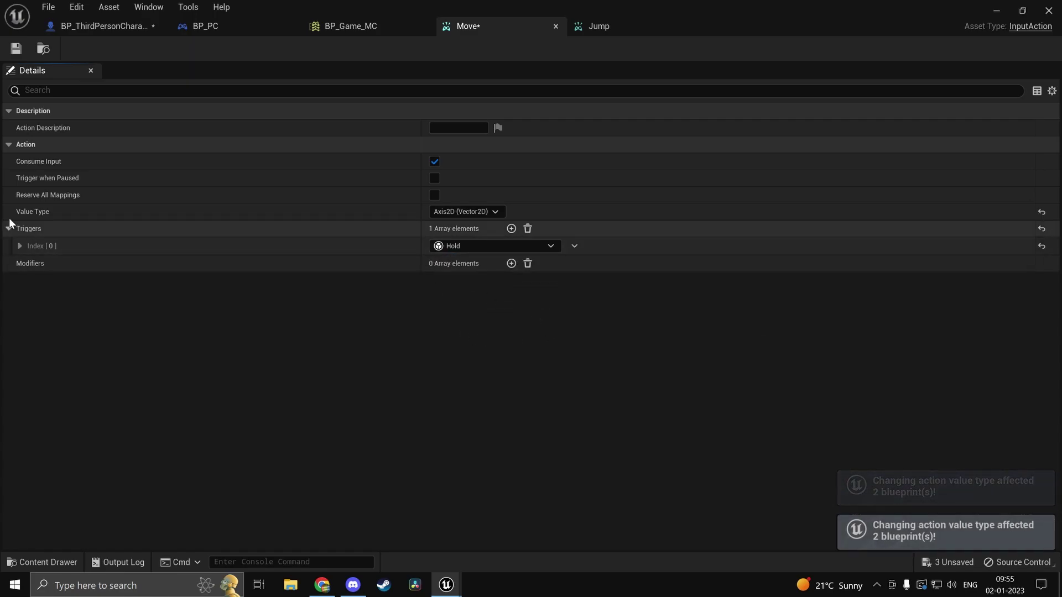
left_click(23, 245)
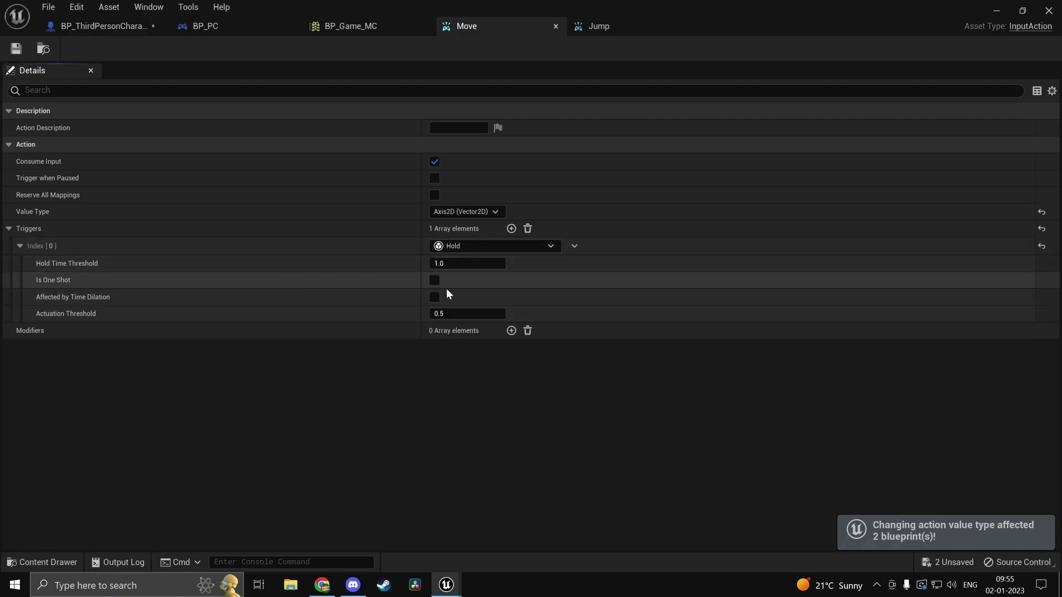
left_click(474, 258)
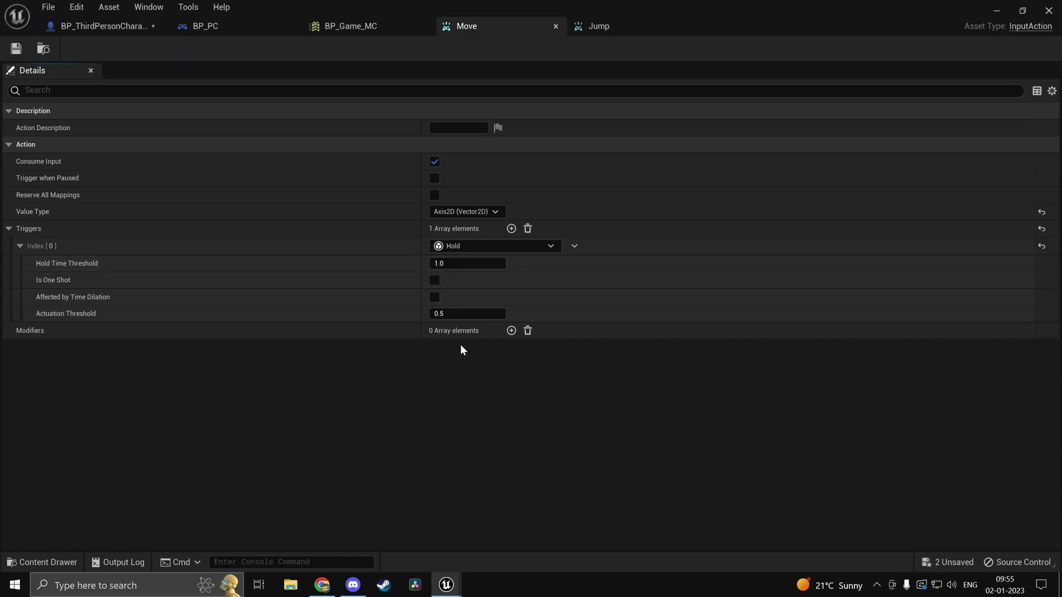
key("ctrl+z")
key("ctrl+z")
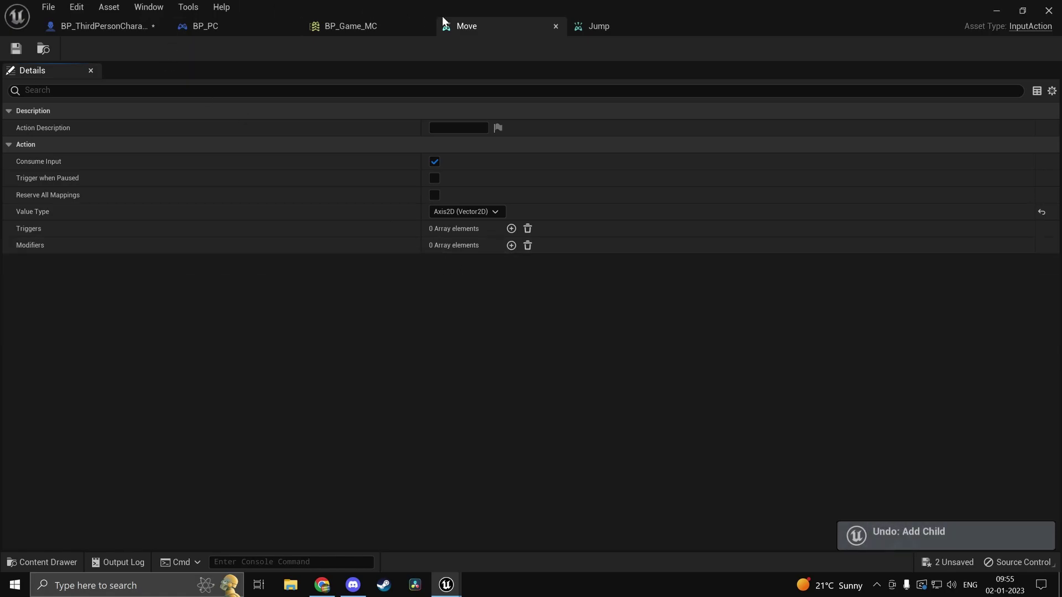
left_click(596, 26)
Give the Jump input action a Hold trigger (1.0 hold threshold) and save it
left_click(511, 229)
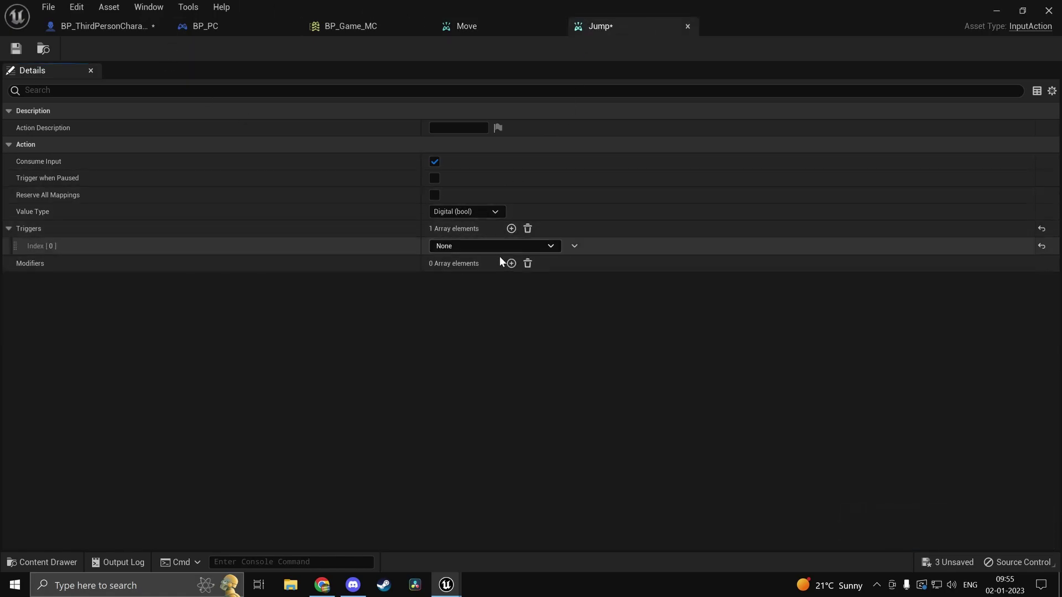
left_click(472, 244)
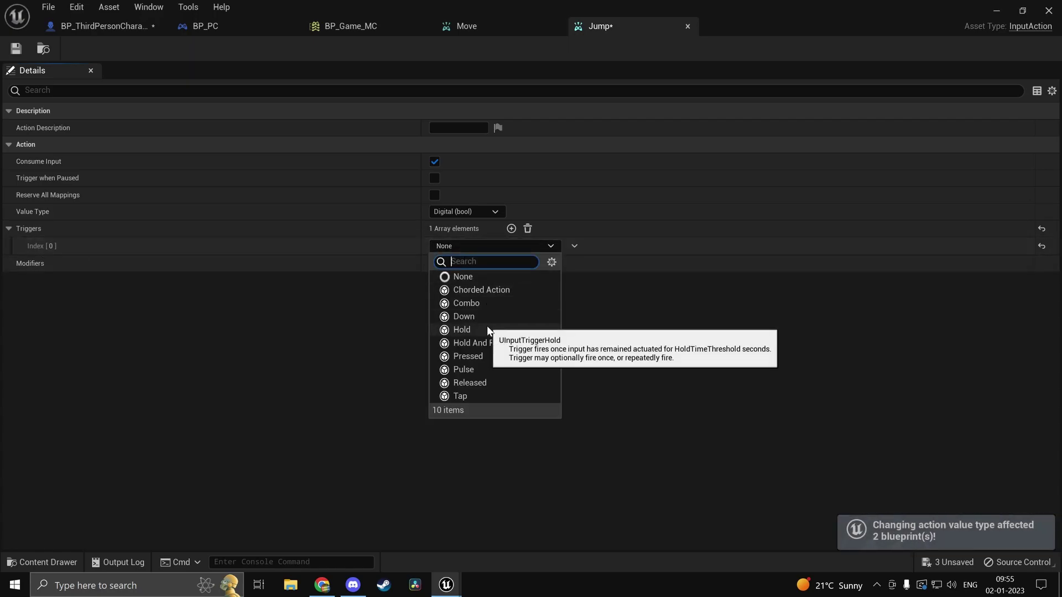
left_click(487, 328)
left_click(20, 246)
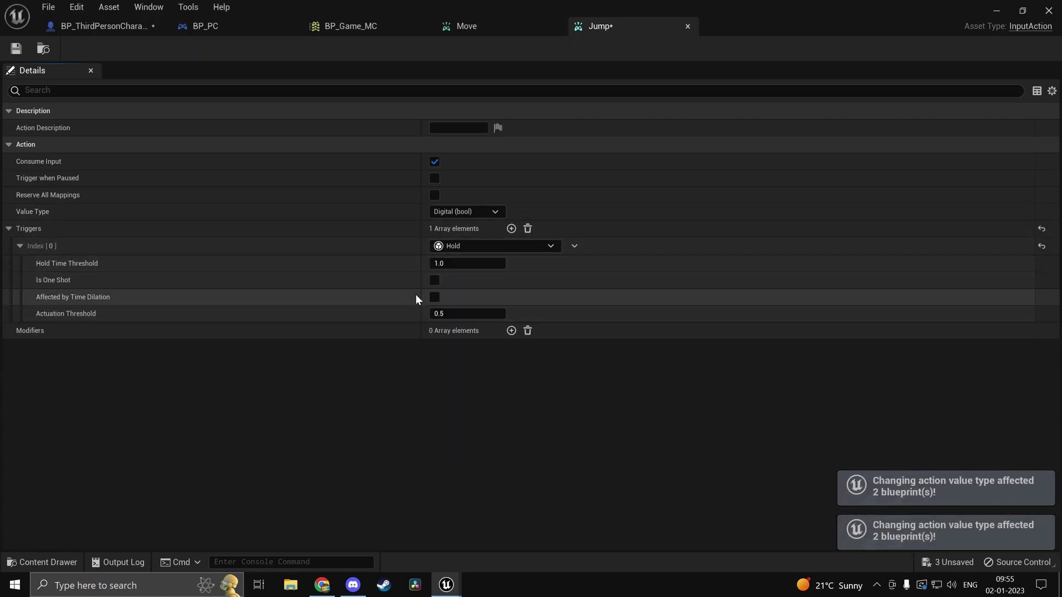
left_click(16, 48)
Chain a Print String node saying Hello after the Jump node in the Event Graph
left_click(102, 26)
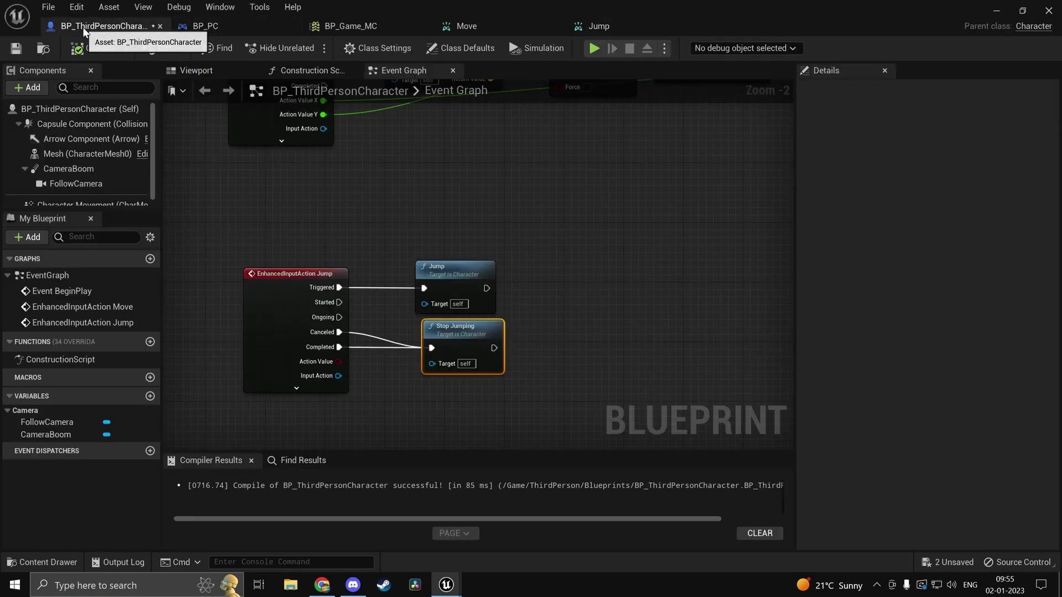
scroll(412, 265, "up", 2)
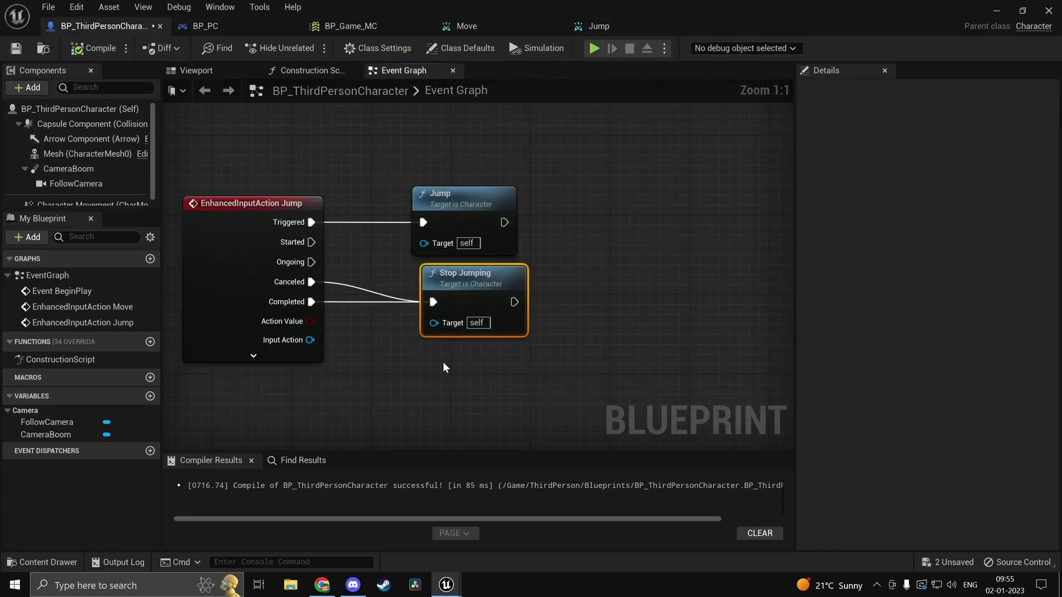
right_click_drag(443, 363, 480, 391)
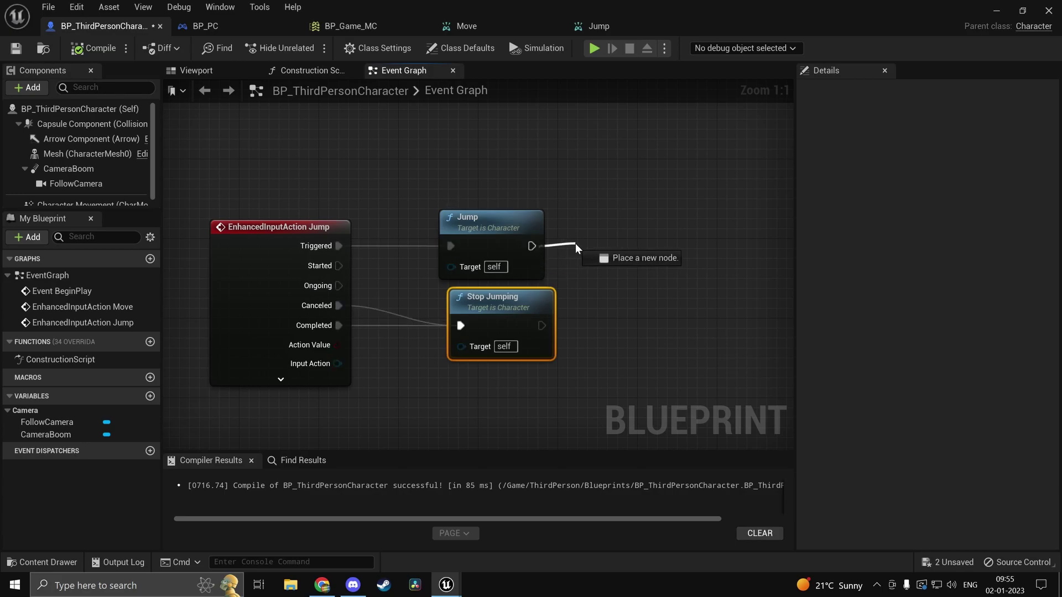
left_click_drag(575, 244, 575, 244)
type("print")
key("Return")
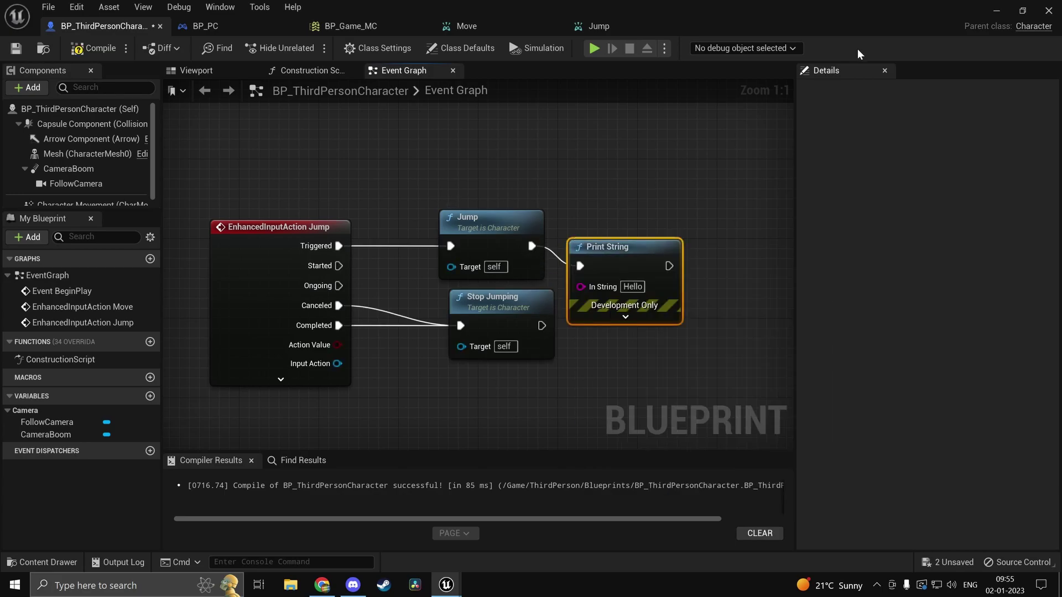
left_click(997, 12)
Play-test the level, moving forward and jumping three times to check the Hello messages
key("alt+p")
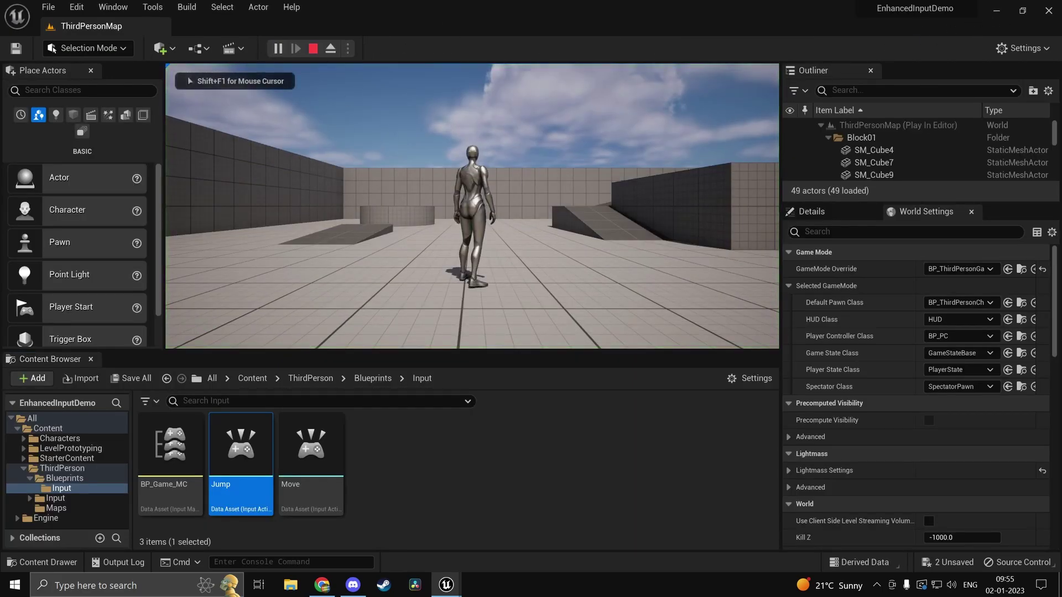
key("w")
key("space")
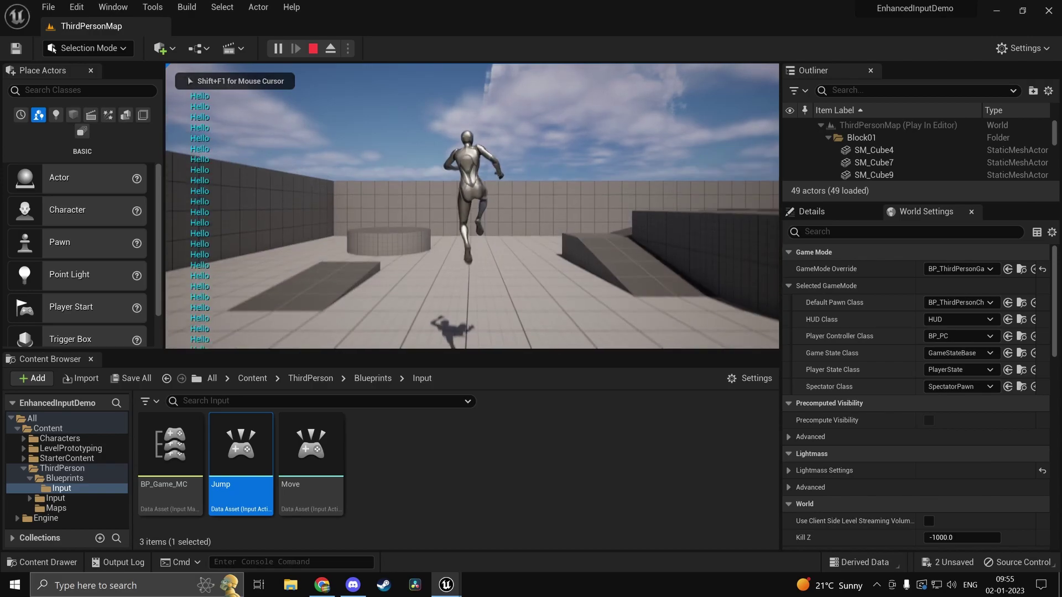
key("space")
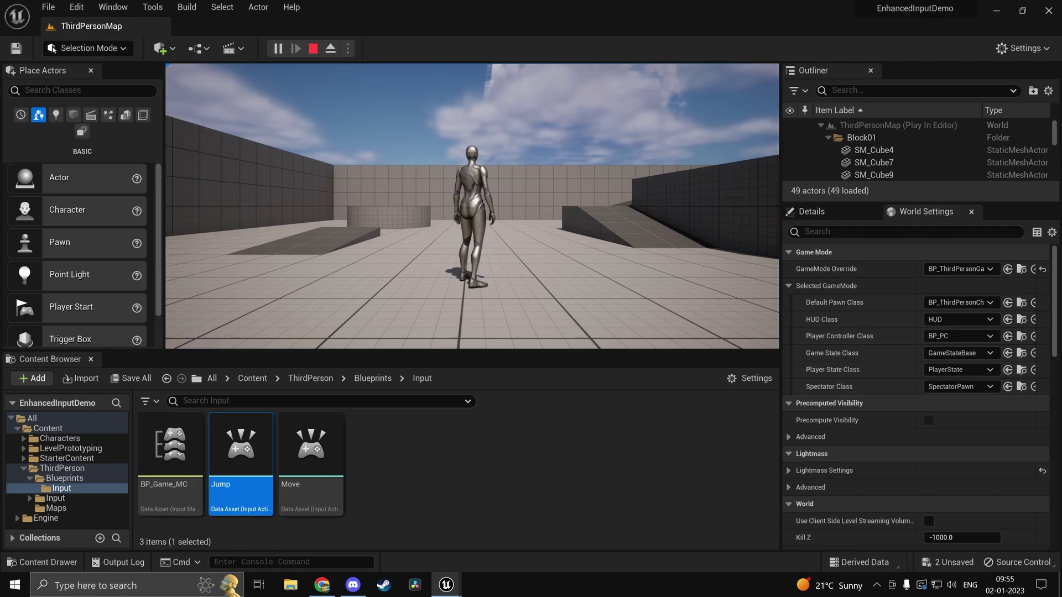
key("space")
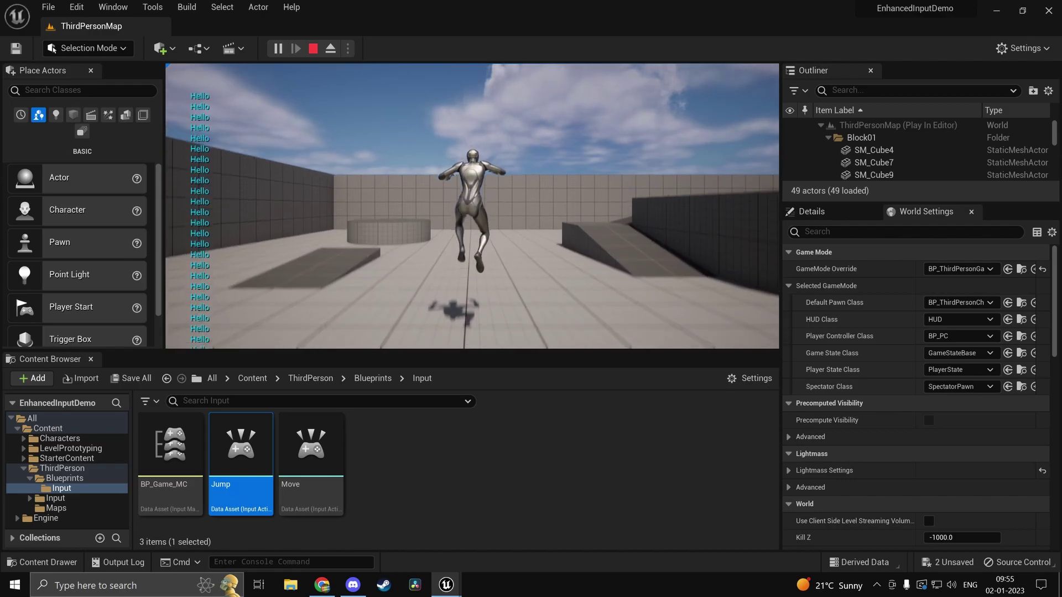
key("Escape")
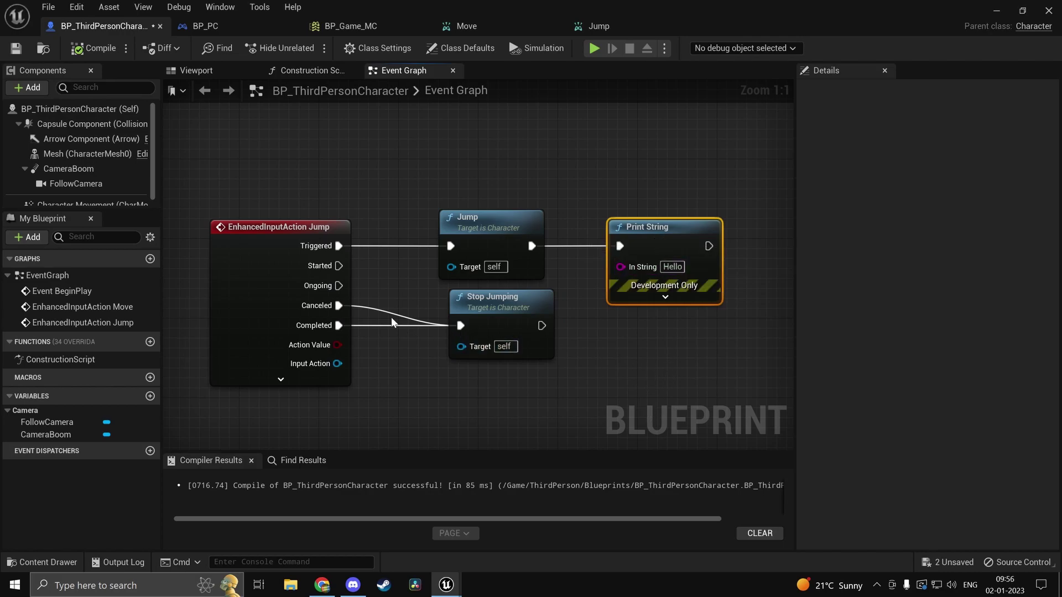
Connect the Jump event's Started output to the Jump node and play-test jumping again
left_click_drag(401, 148, 558, 374)
left_click(558, 374)
left_click_drag(338, 270, 339, 266)
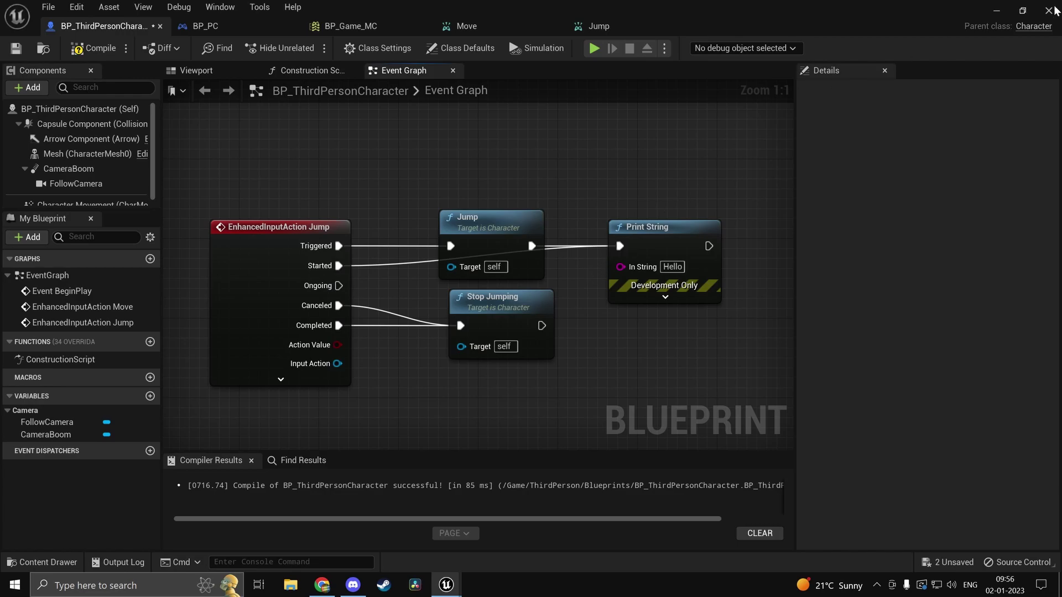
left_click(997, 12)
left_click(277, 48)
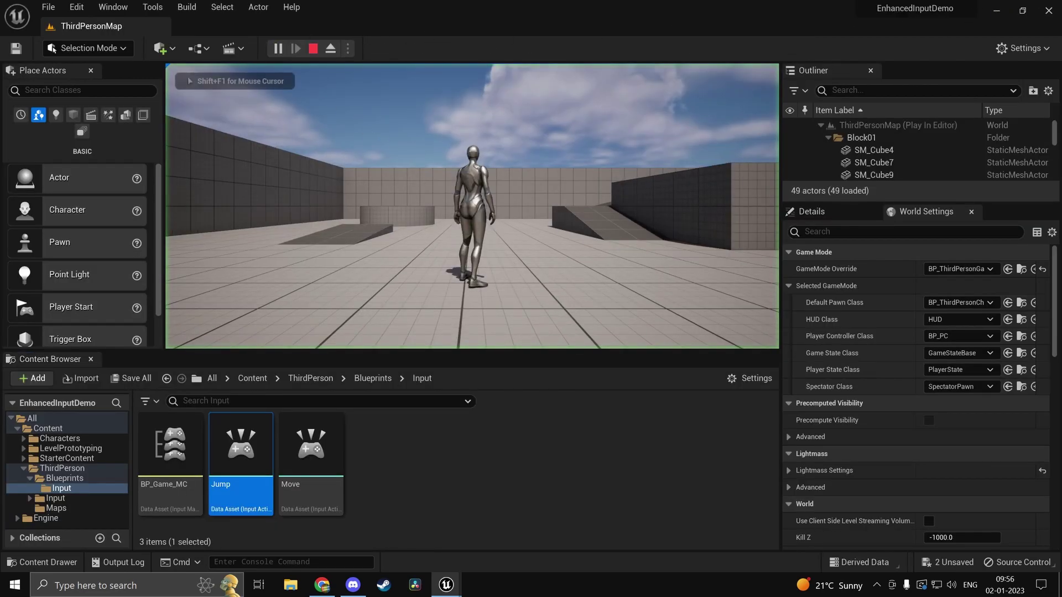
key("space")
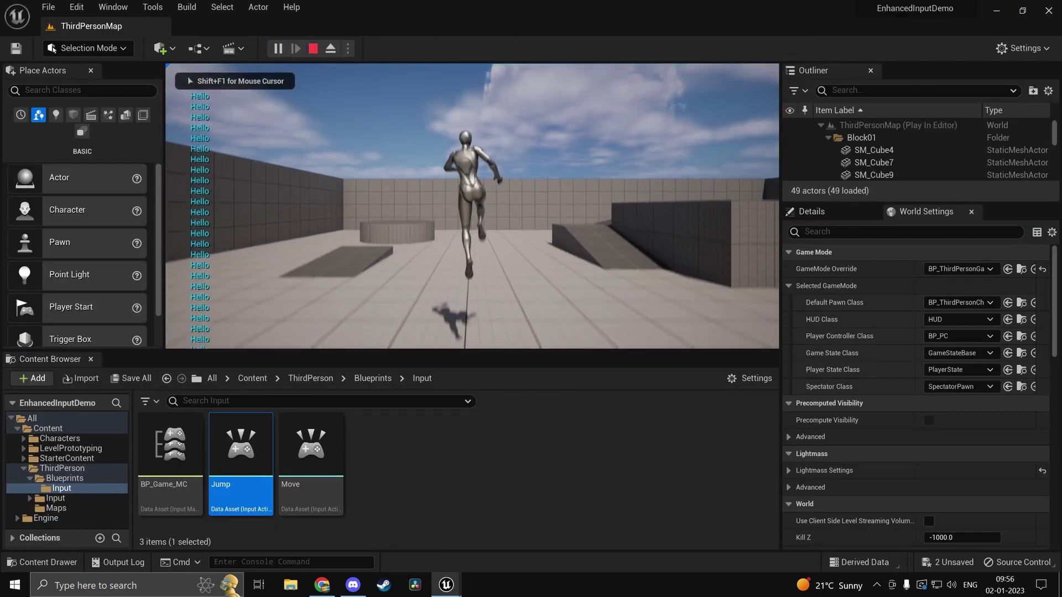
key("Escape")
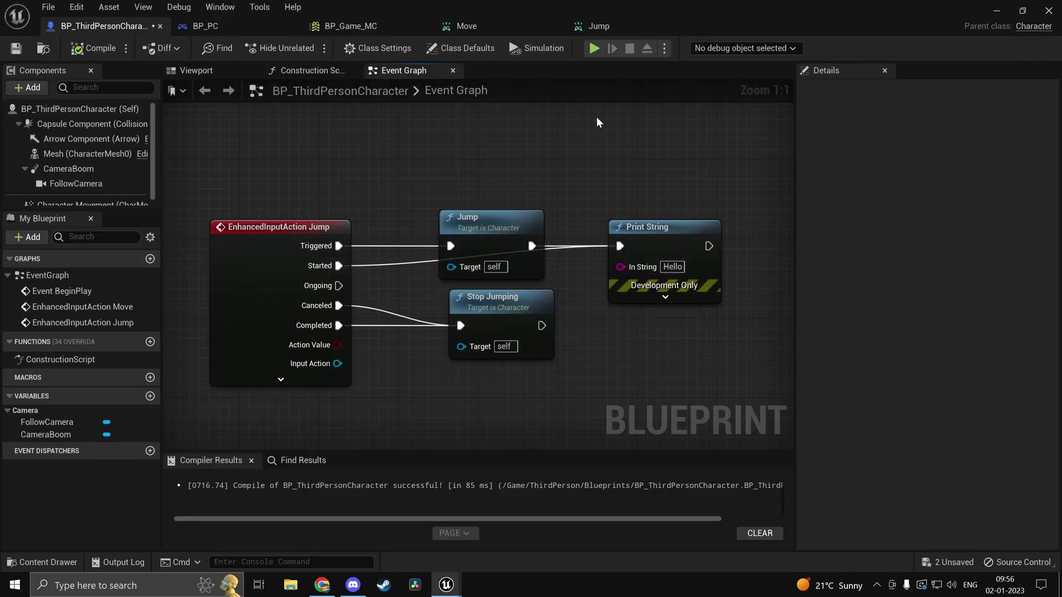
left_click(632, 31)
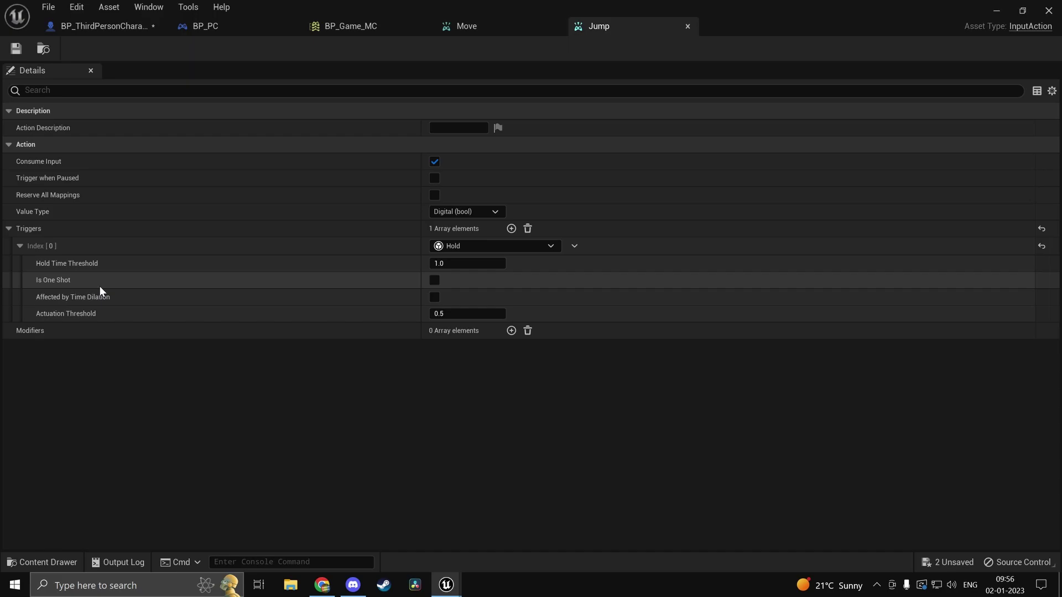
left_click(227, 30)
left_click(112, 26)
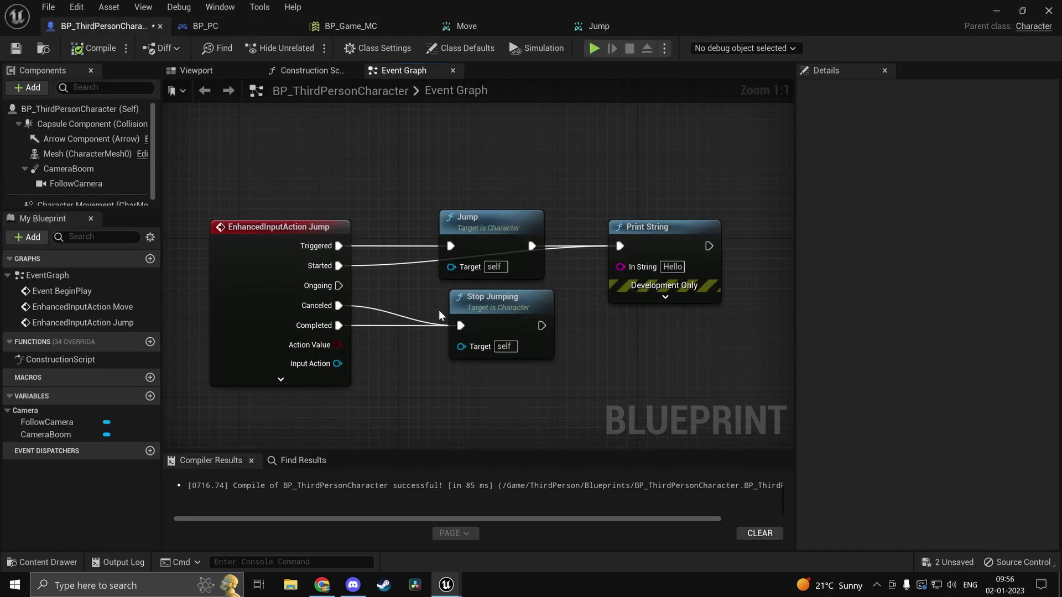
right_click_drag(438, 317, 434, 302)
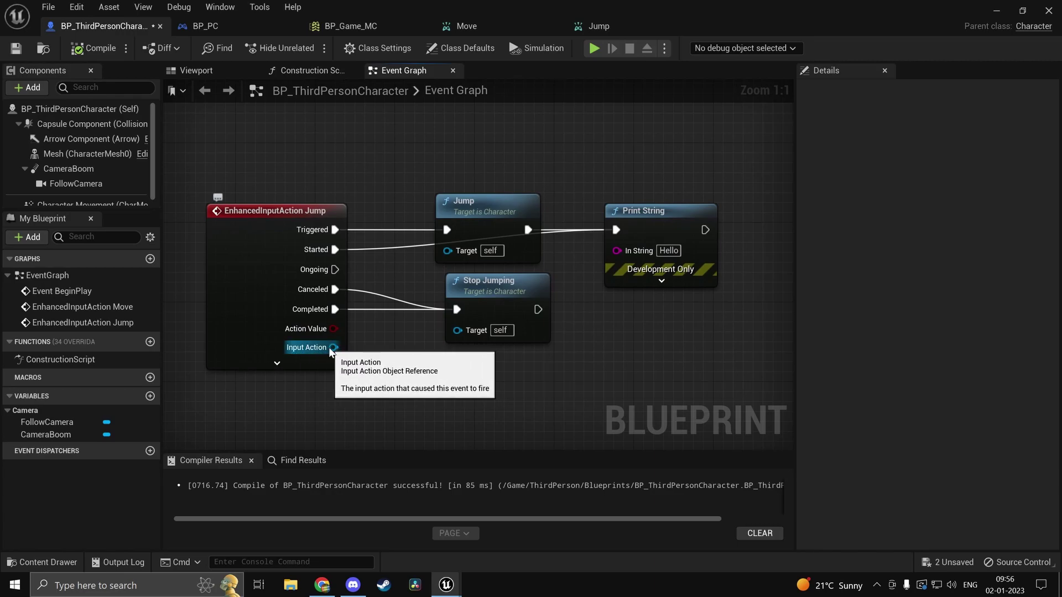